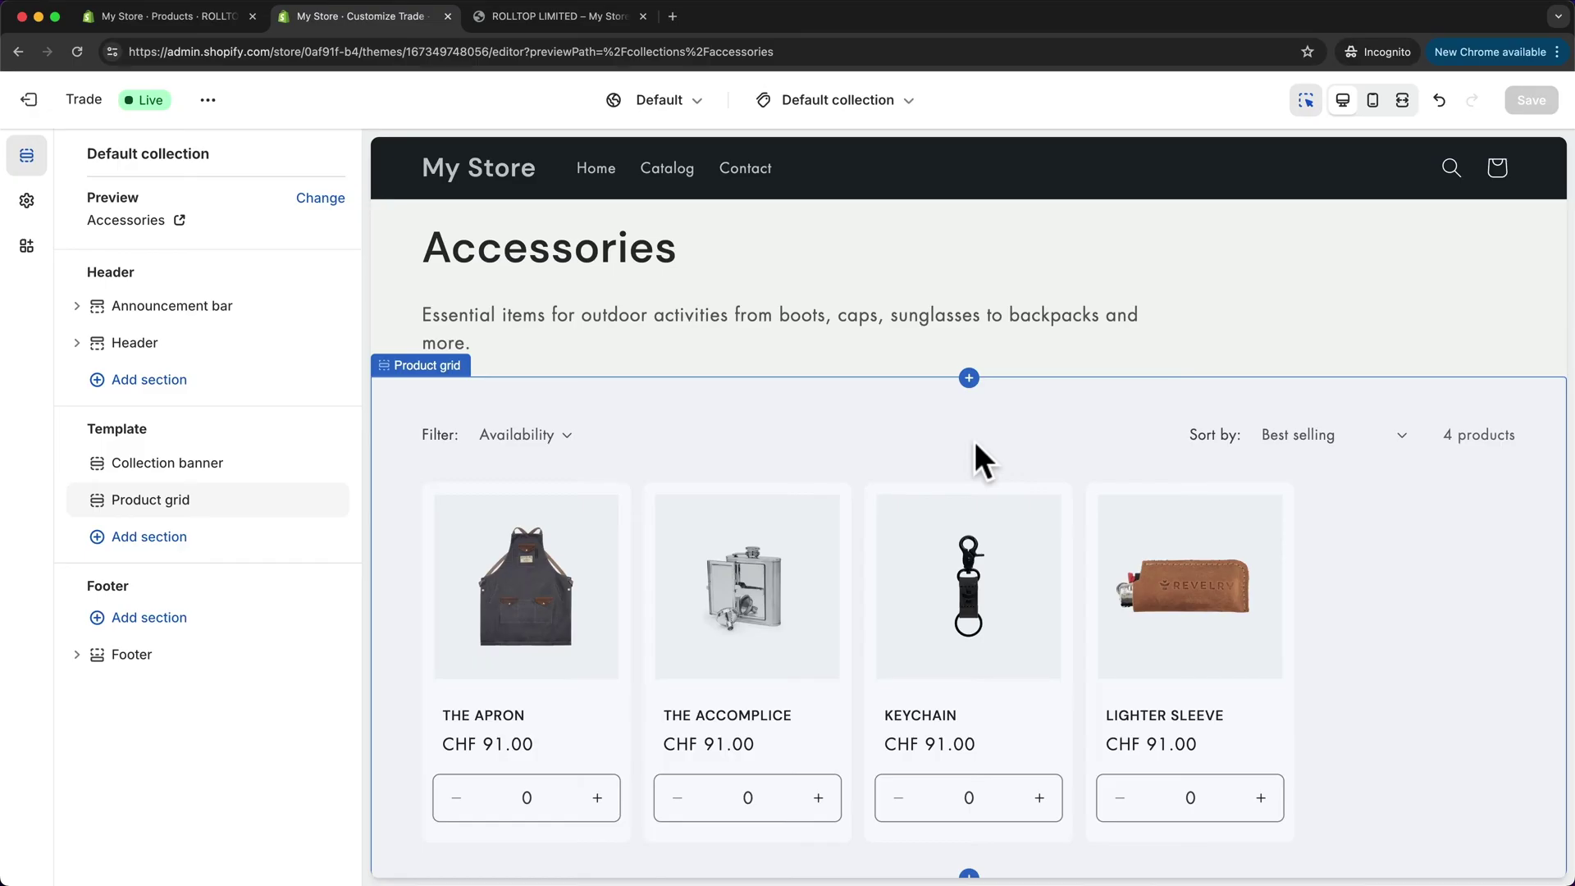
Step: Switch the editor to the Default page template, previewed on the Contact page
click(880, 103)
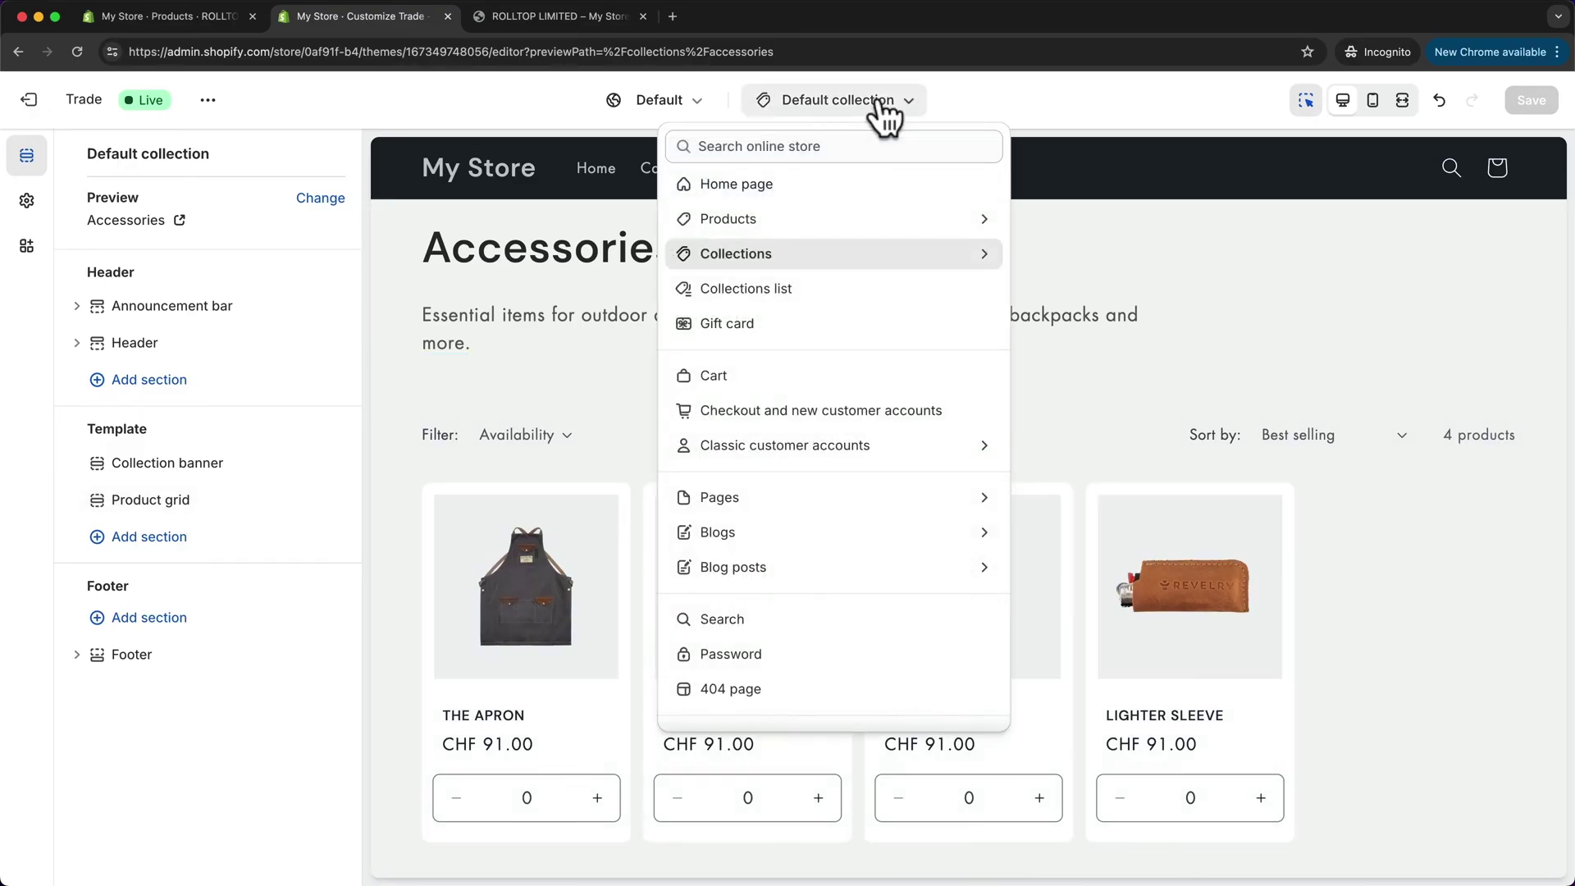
click(888, 498)
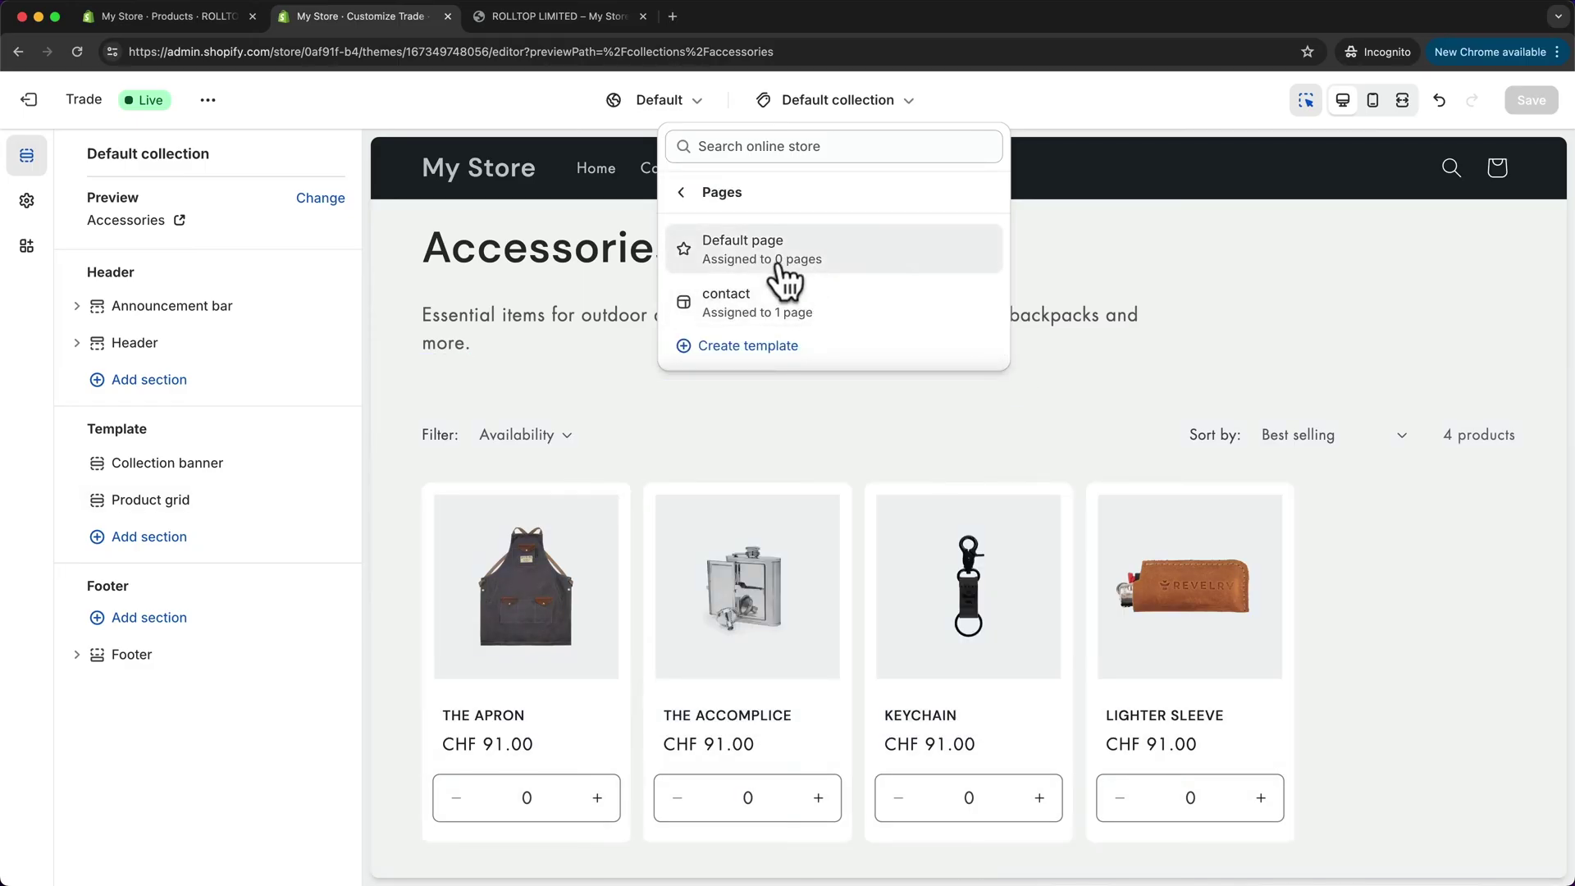
click(776, 250)
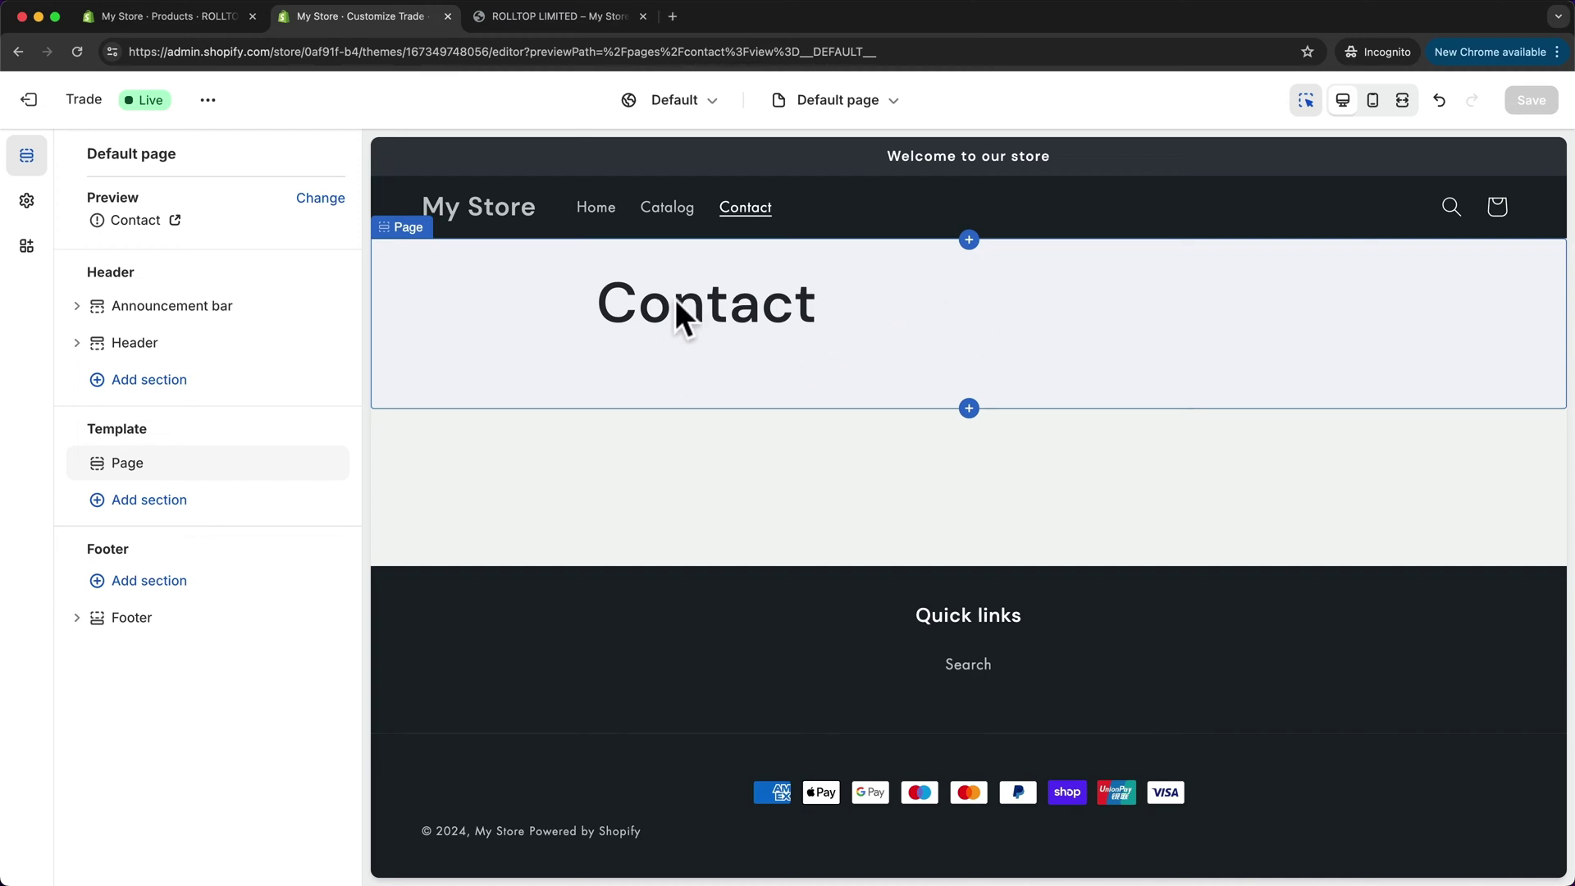
Step: Hide the Page title section and add an Image banner section
click(333, 464)
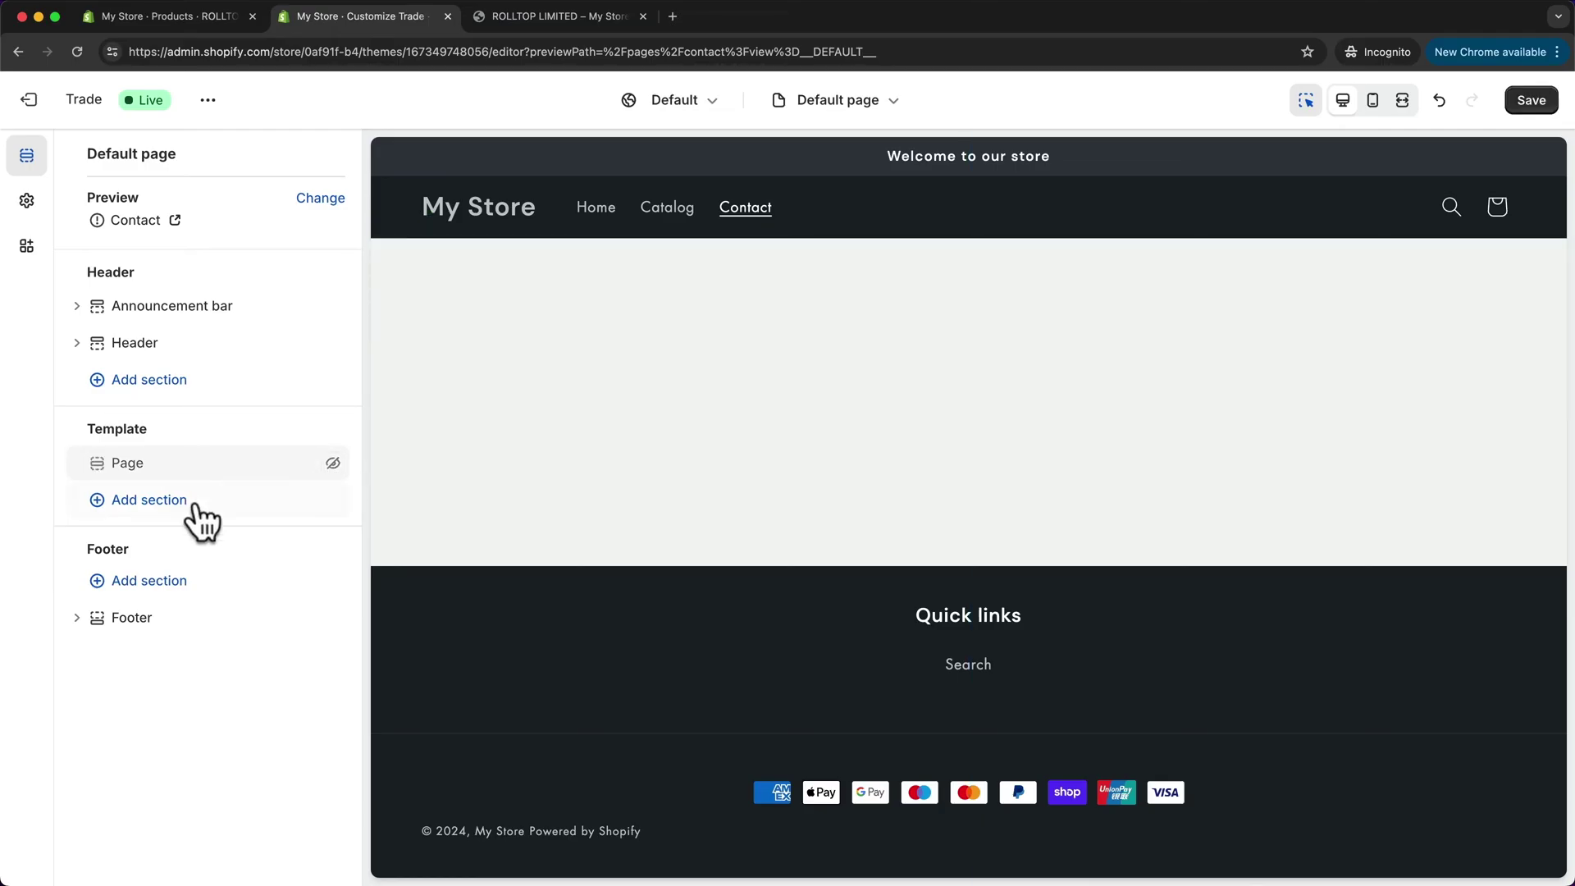
click(153, 502)
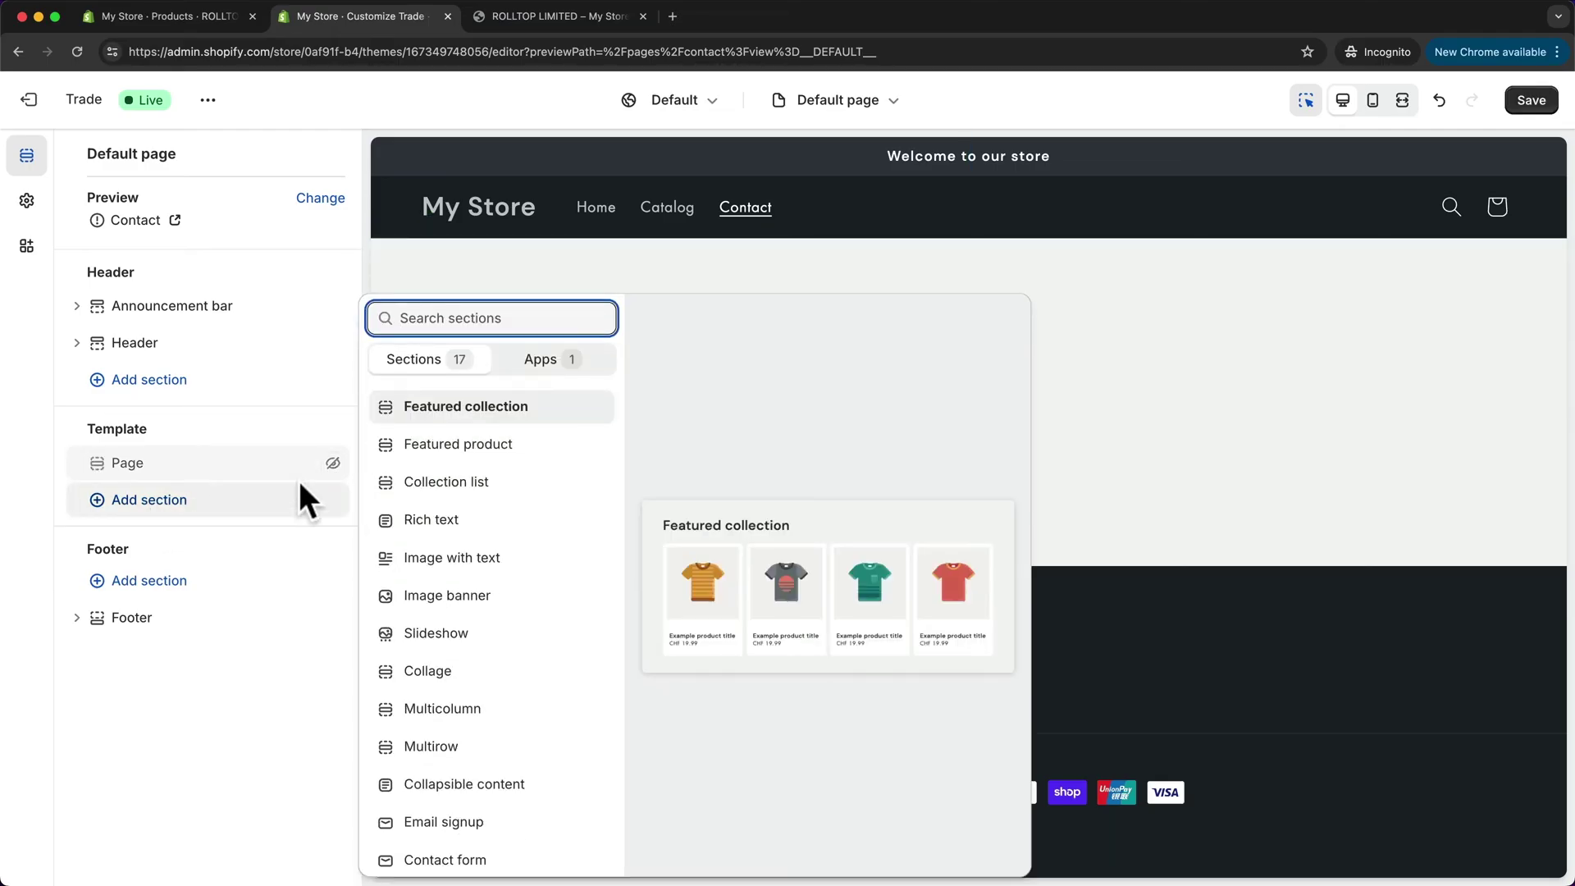
click(460, 597)
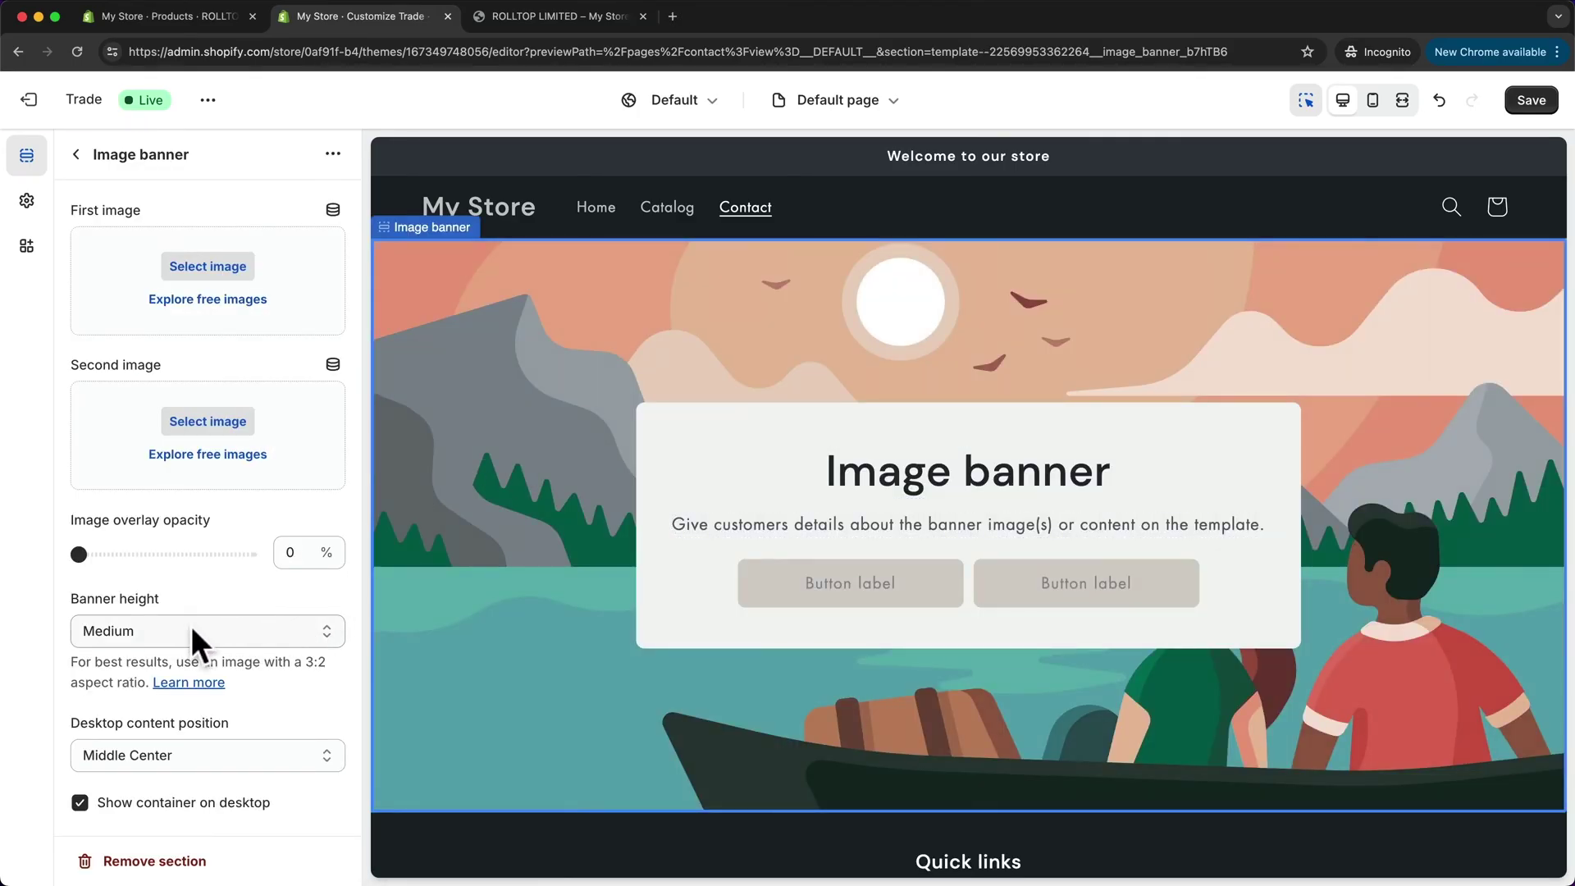
Step: Set the banner height to Small and turn off Show container on desktop
click(189, 630)
click(204, 608)
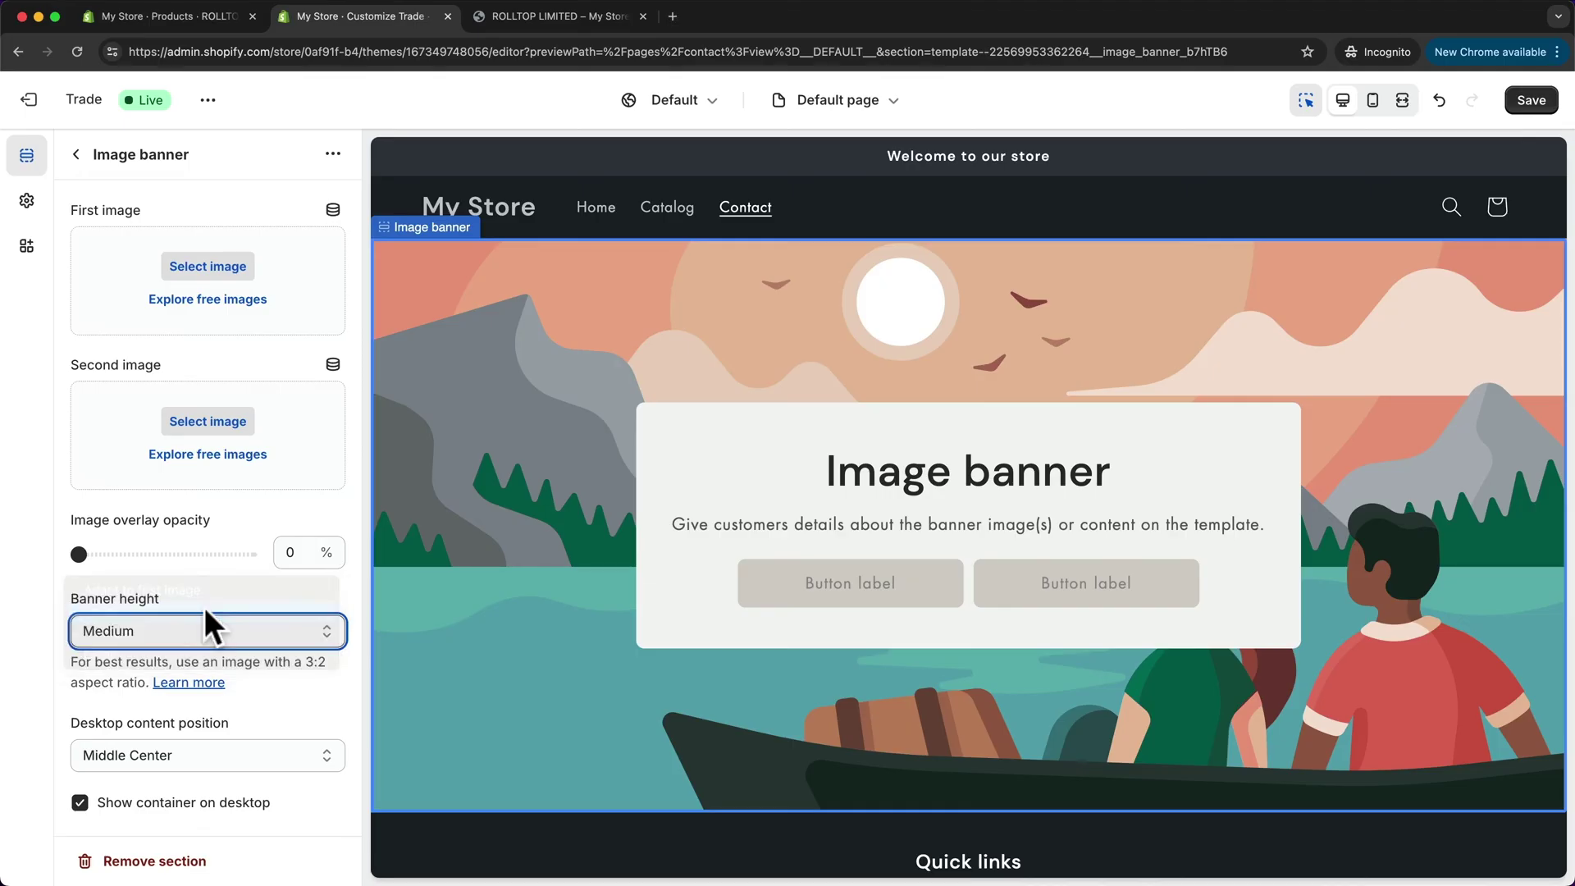
scroll(261, 555, down, 5)
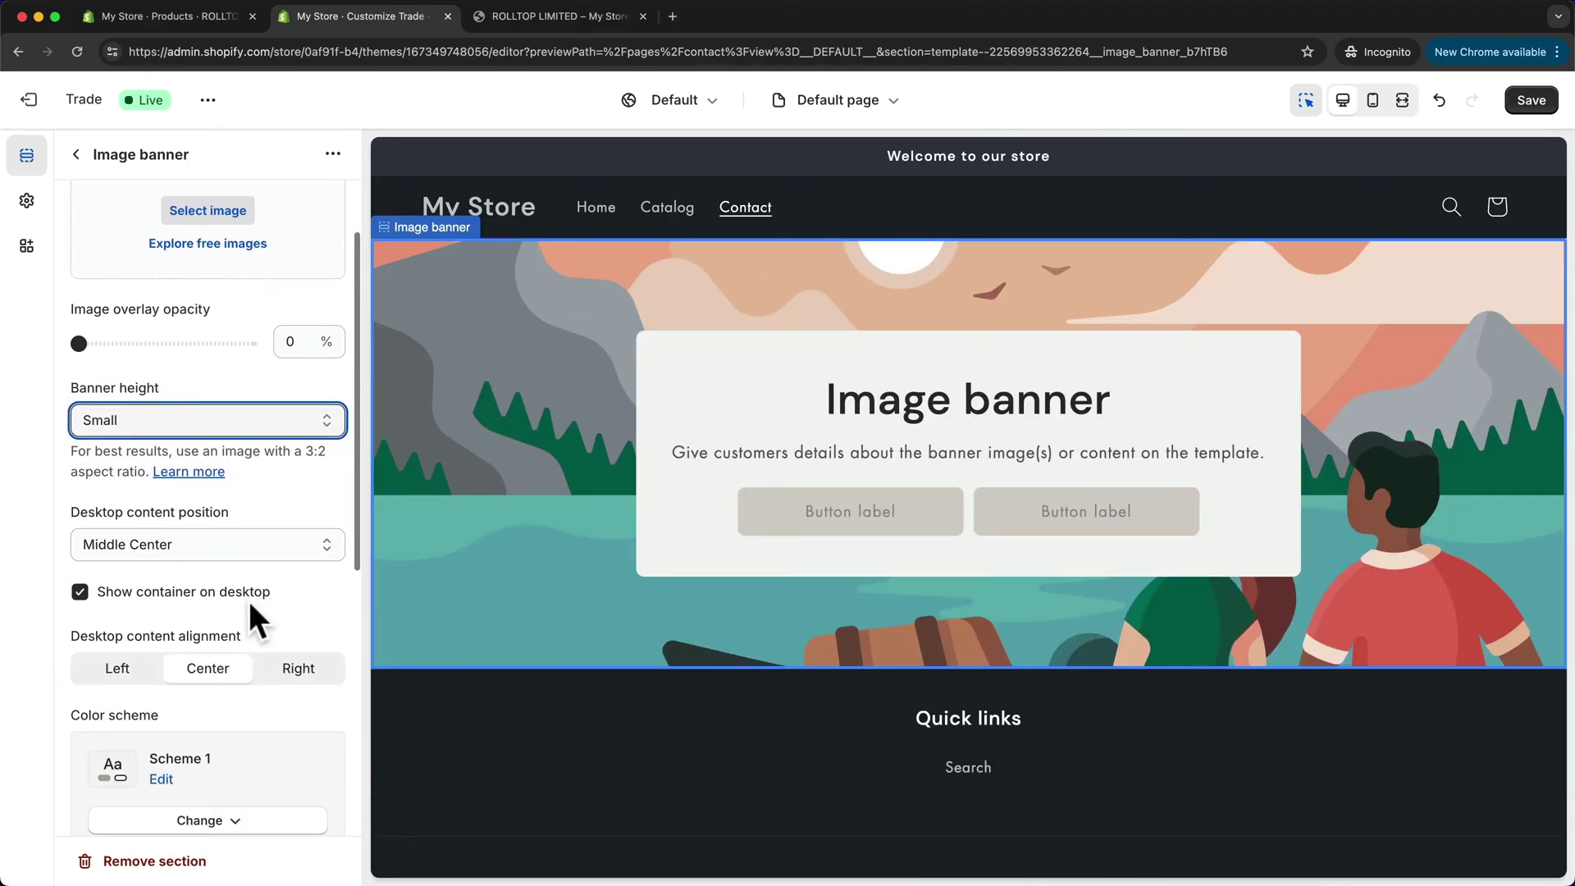
click(81, 590)
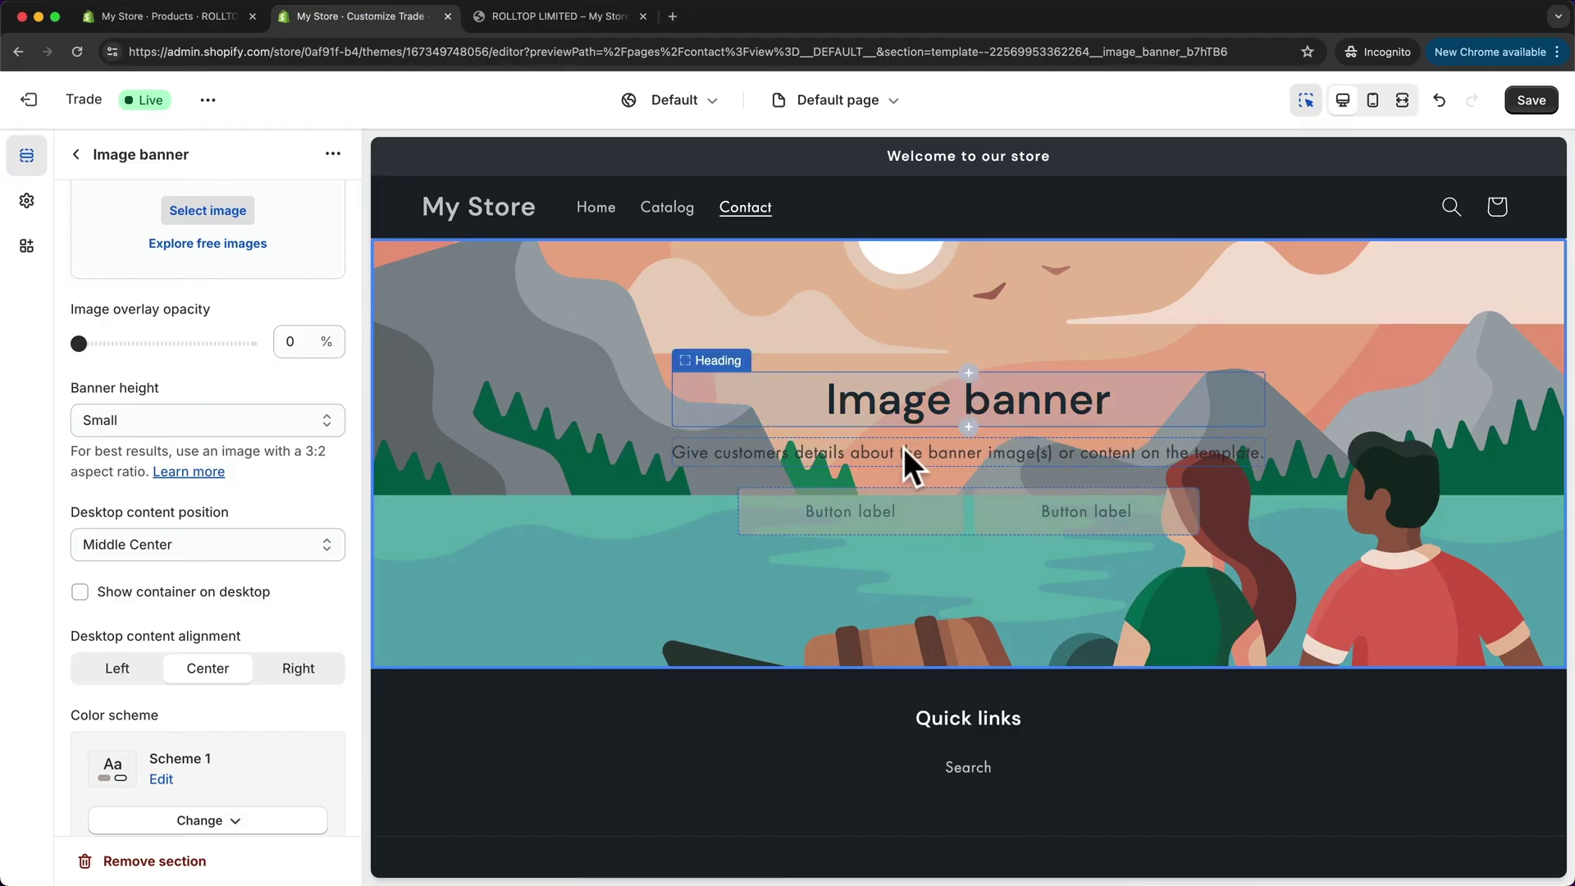
Step: Delete the banner's Text and Buttons blocks and set its Heading size to Large
click(840, 452)
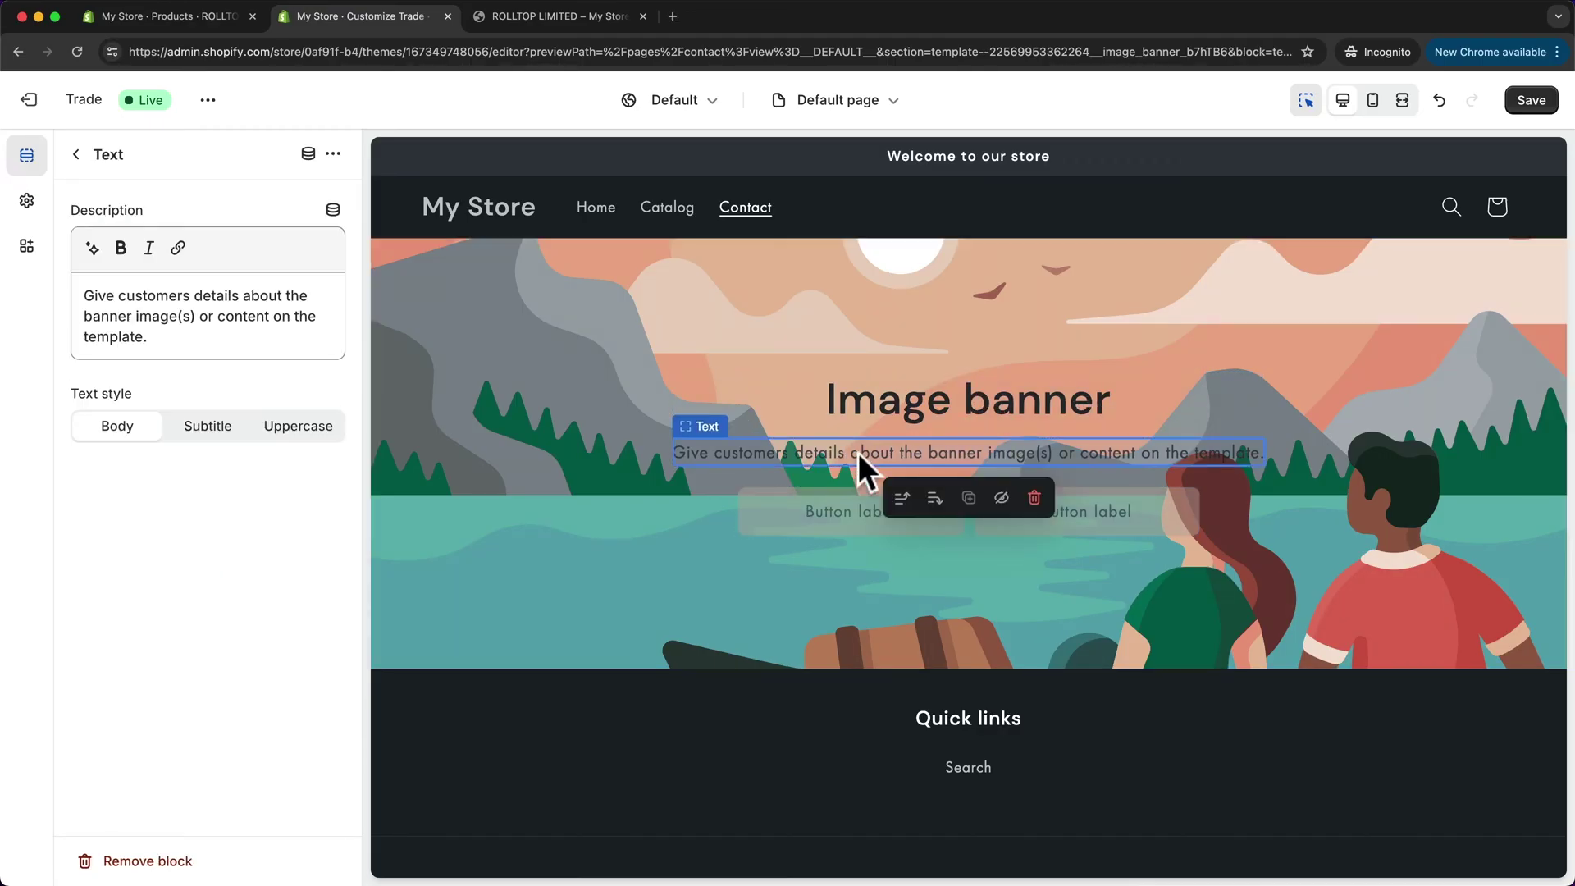
click(1035, 498)
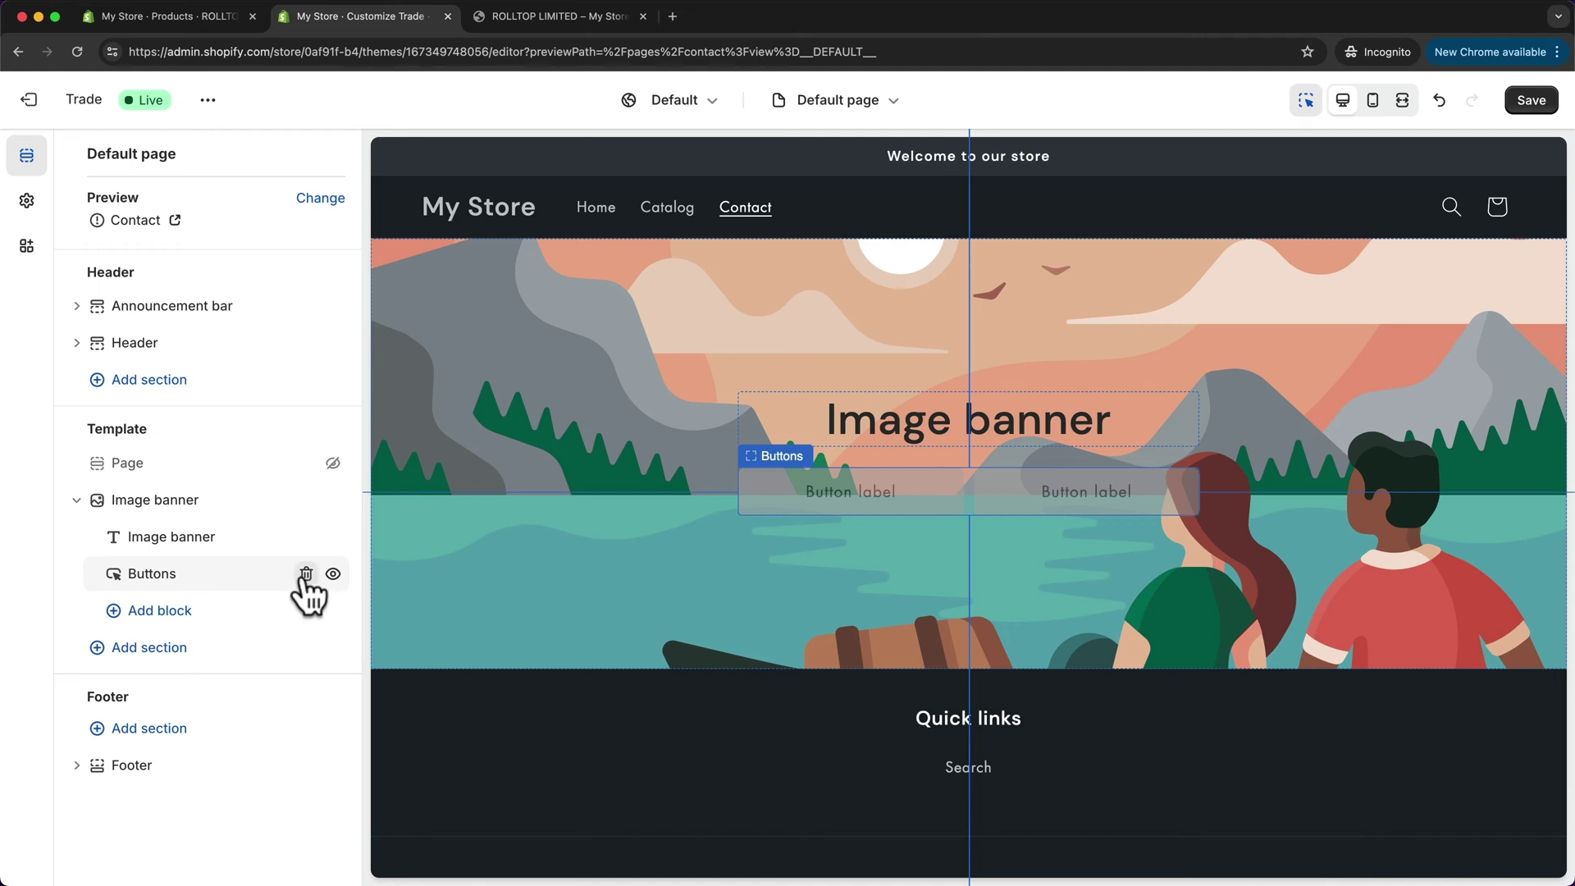
click(306, 573)
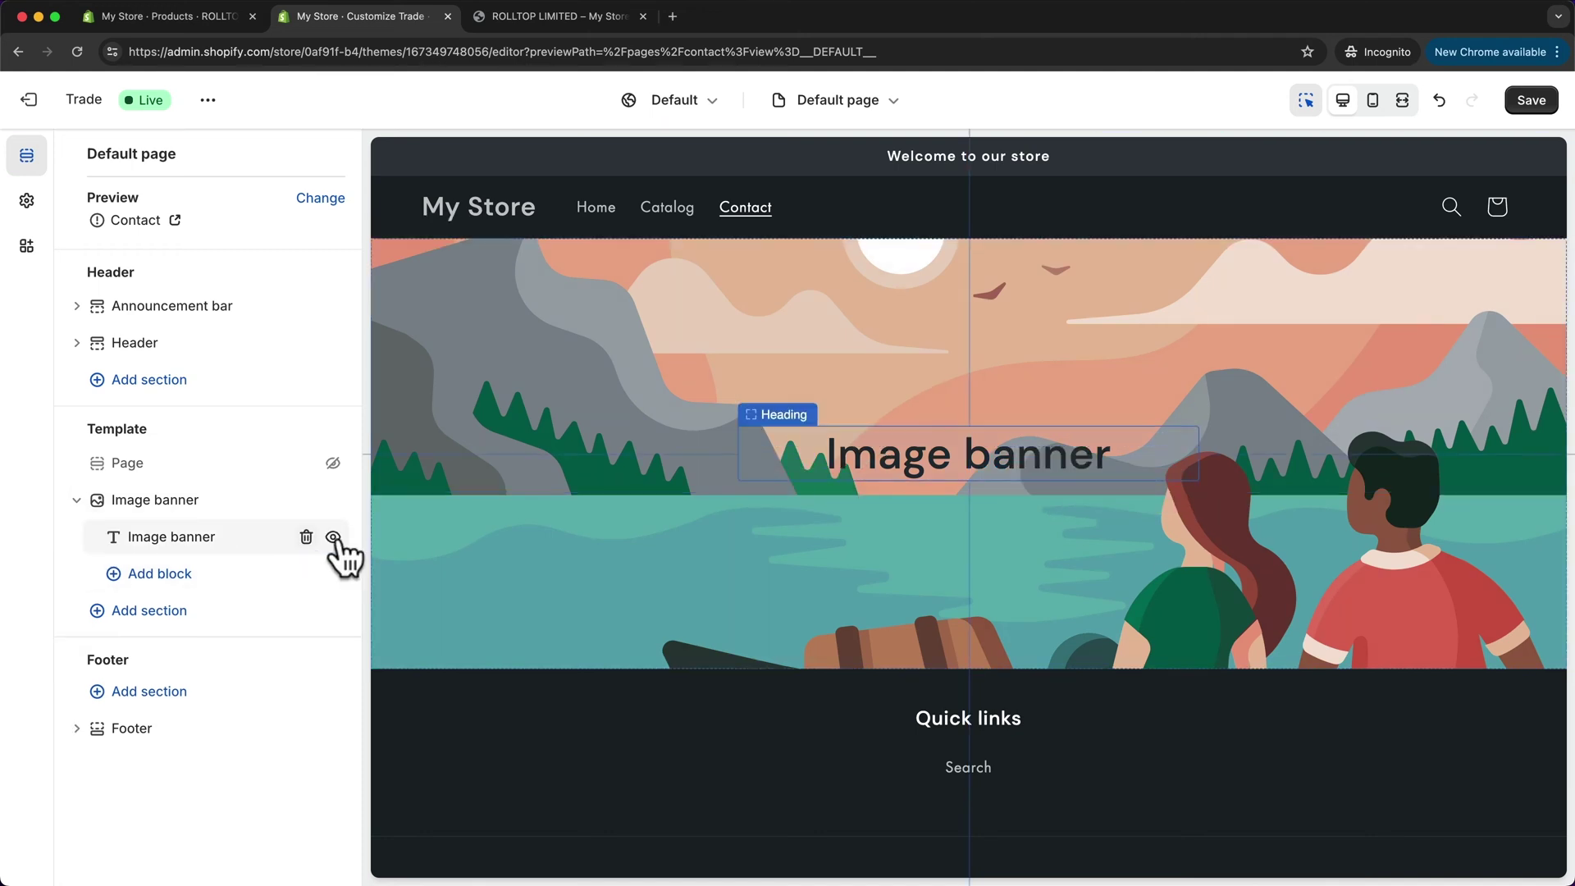
click(911, 454)
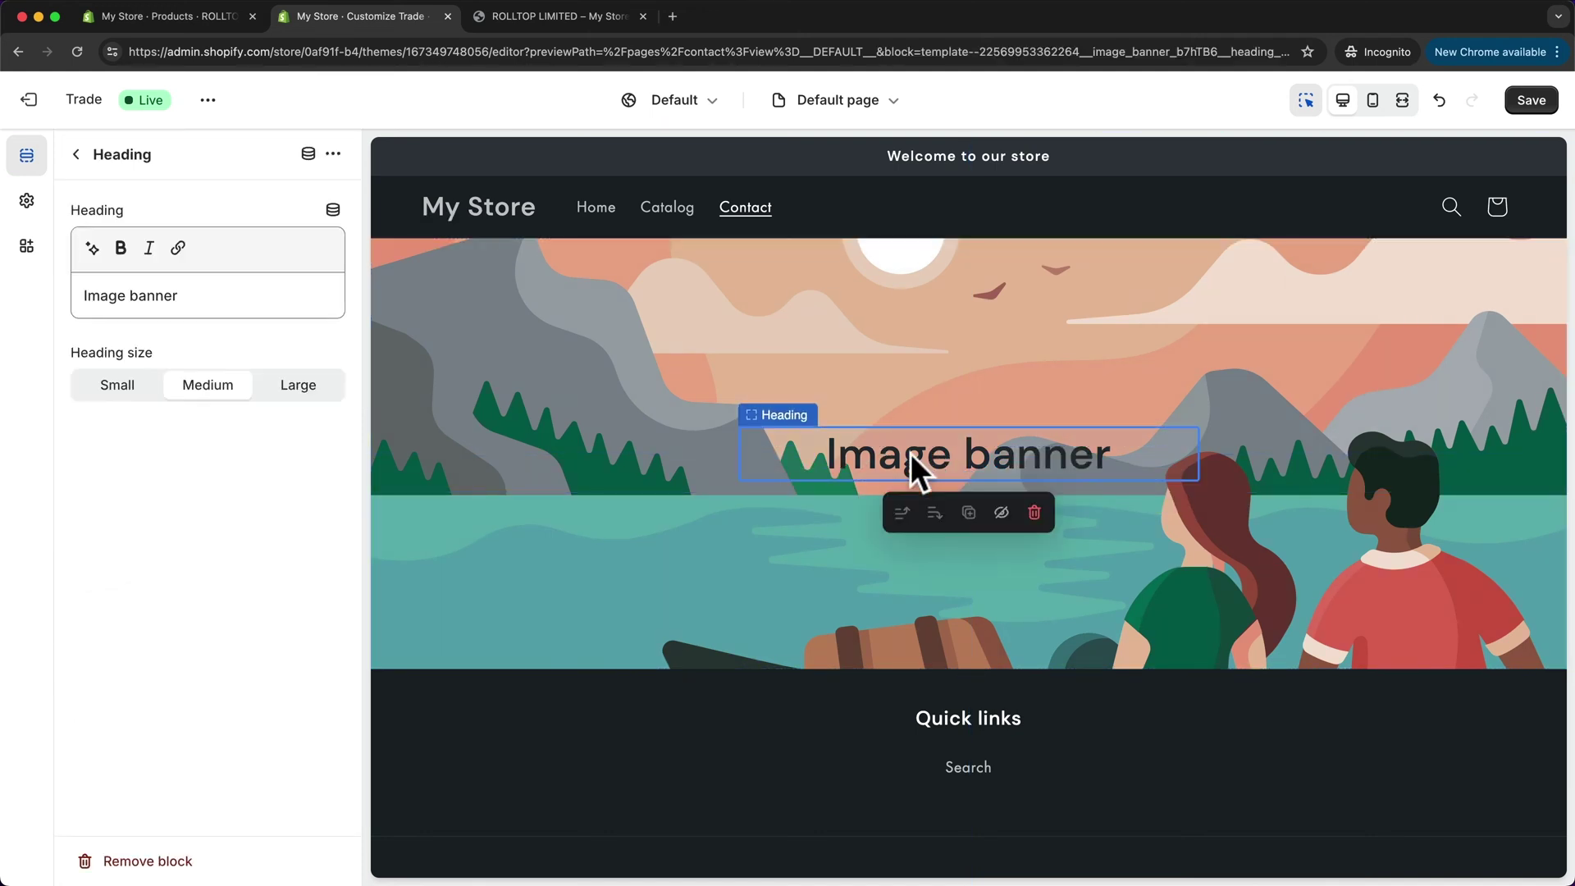
click(301, 401)
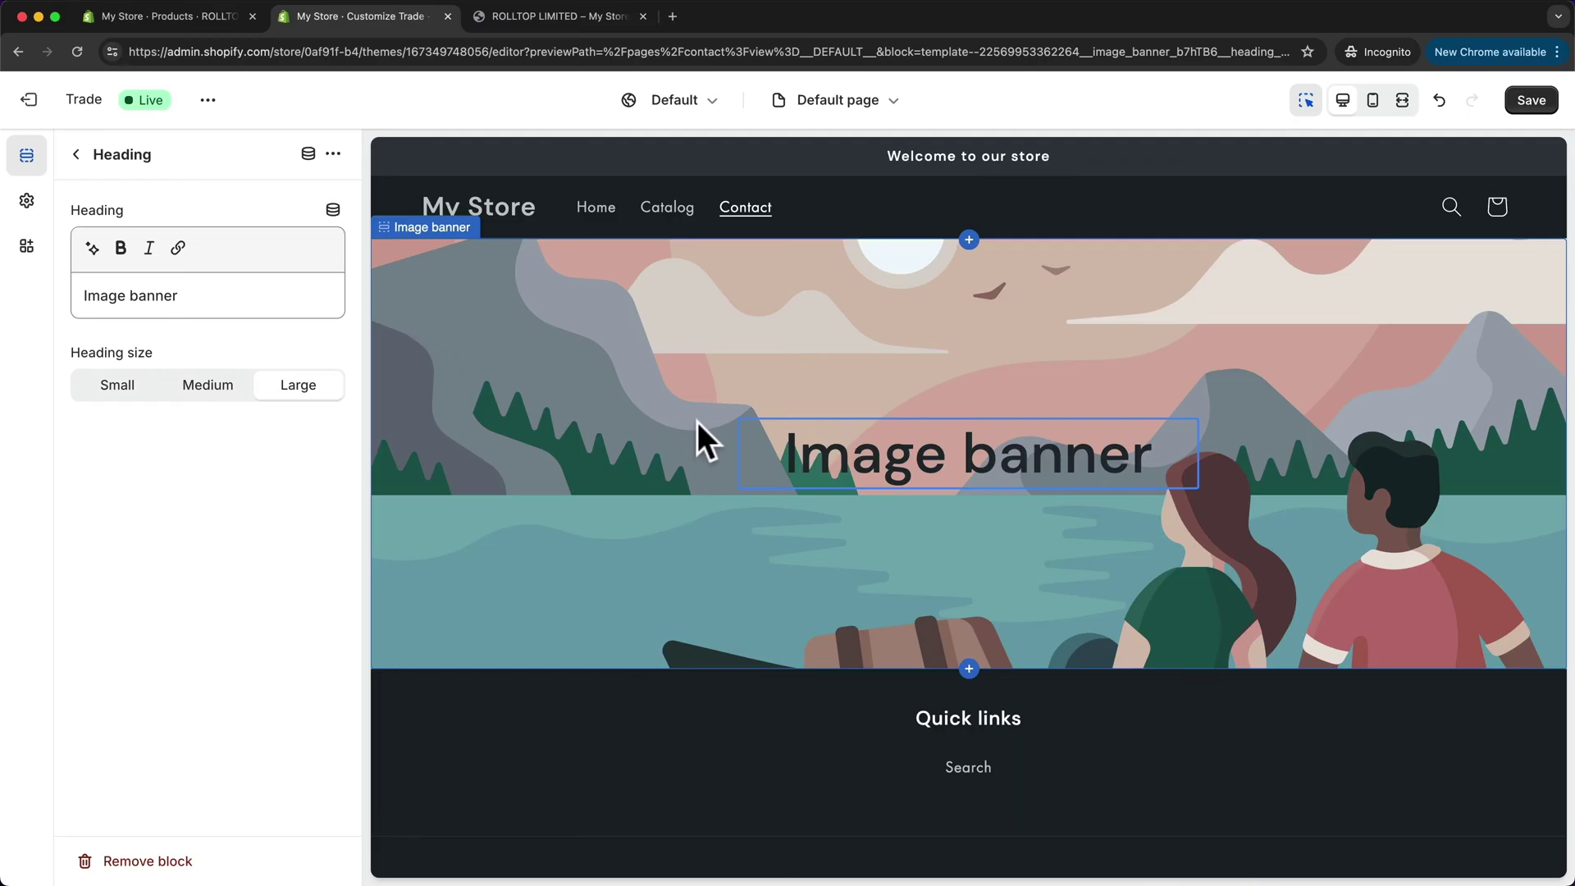
Step: Save, then create a new page template named 'about us' based on Default page
click(1523, 102)
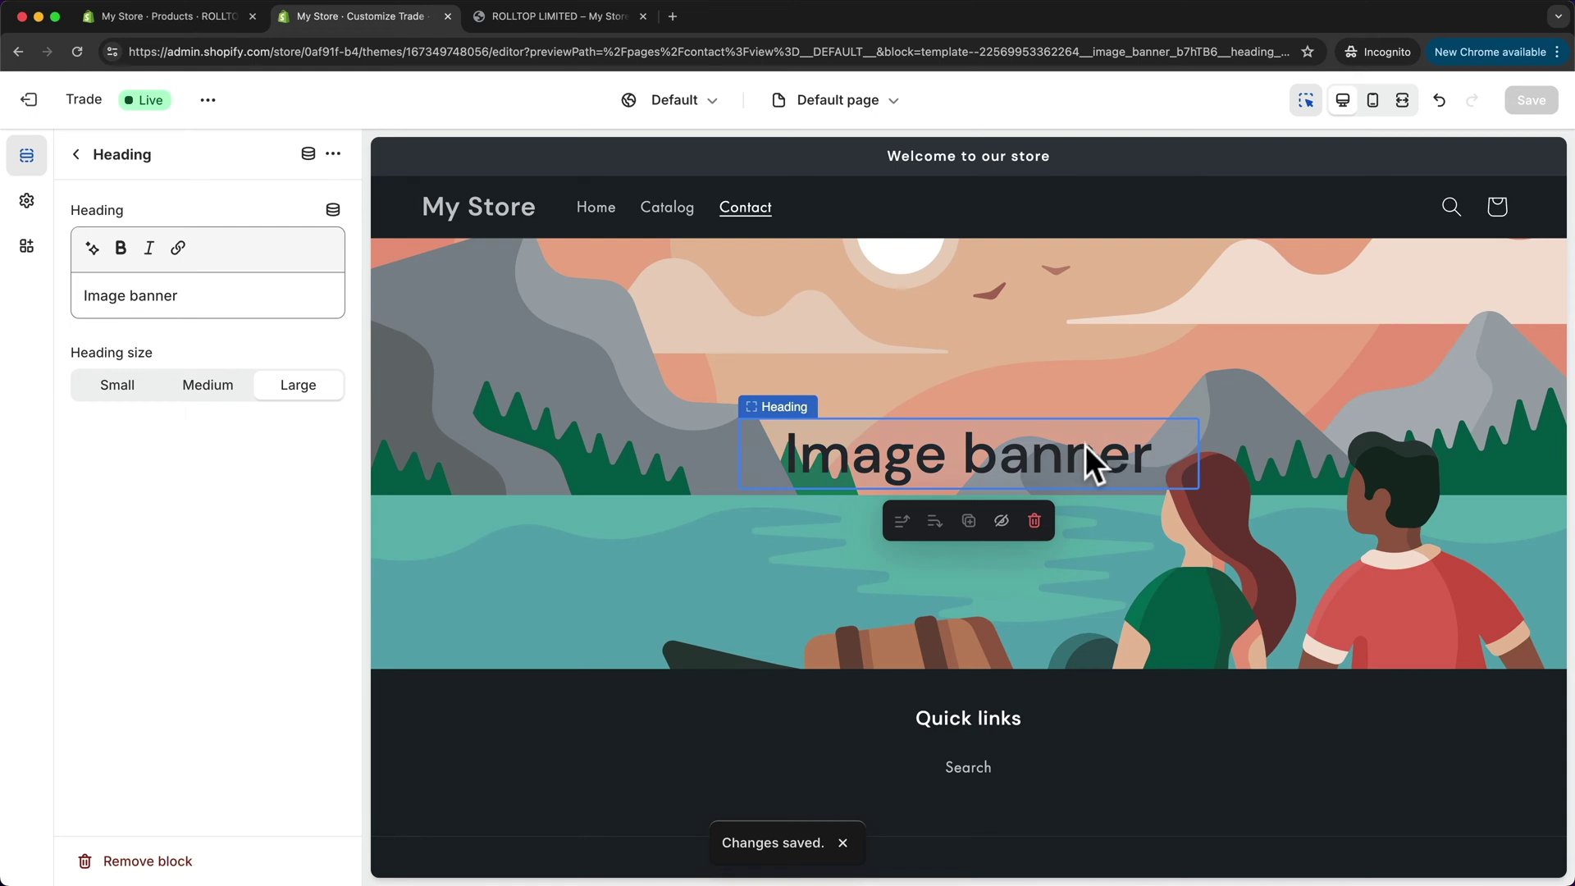
click(841, 100)
click(874, 502)
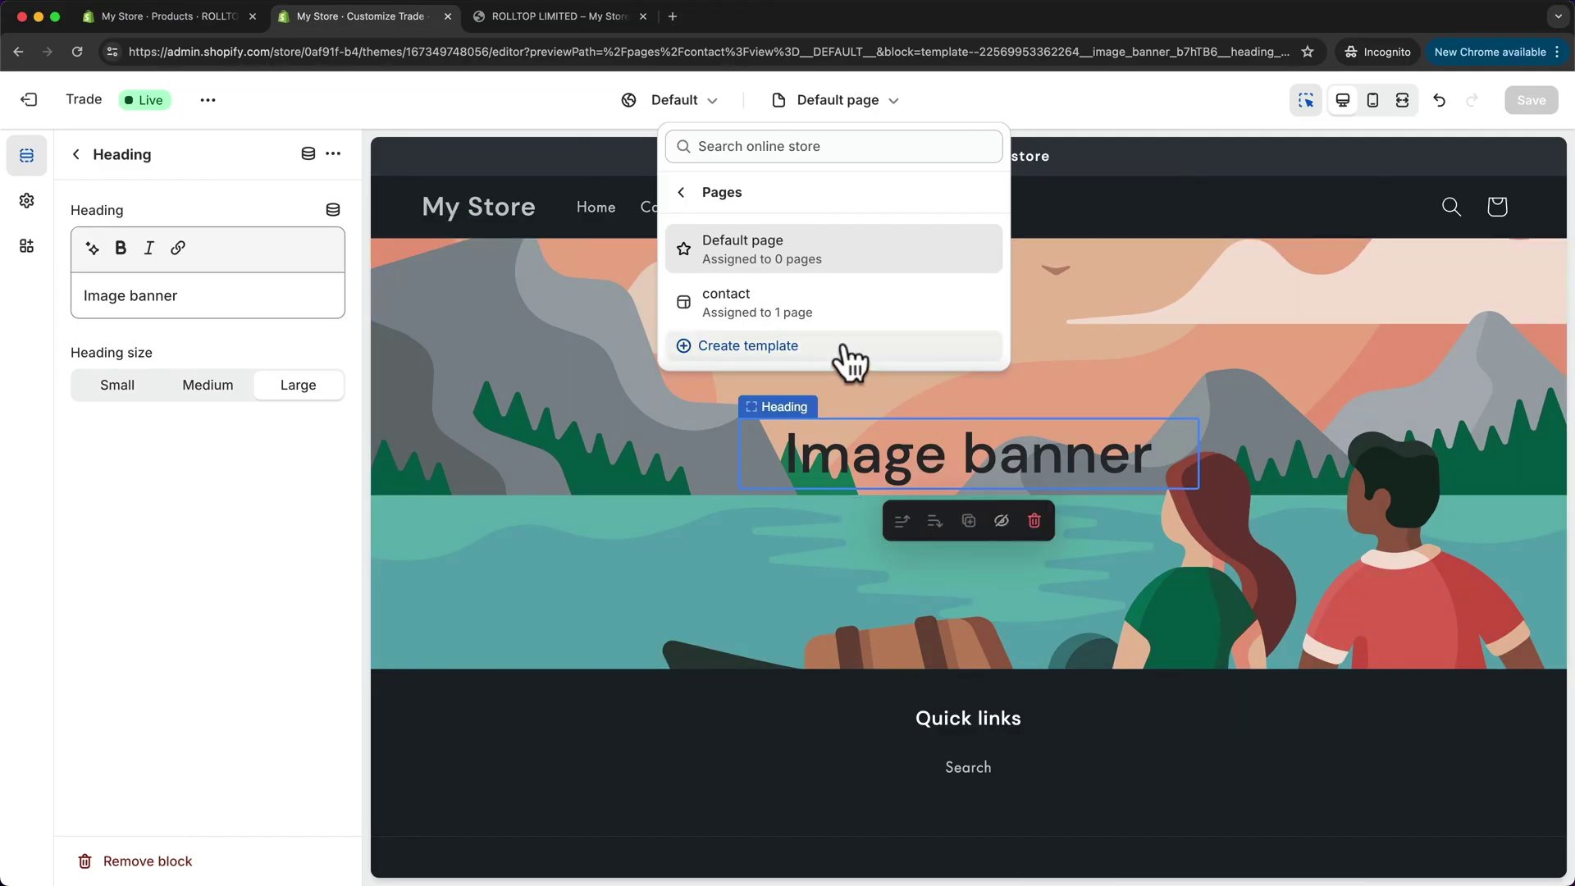
click(790, 351)
click(824, 464)
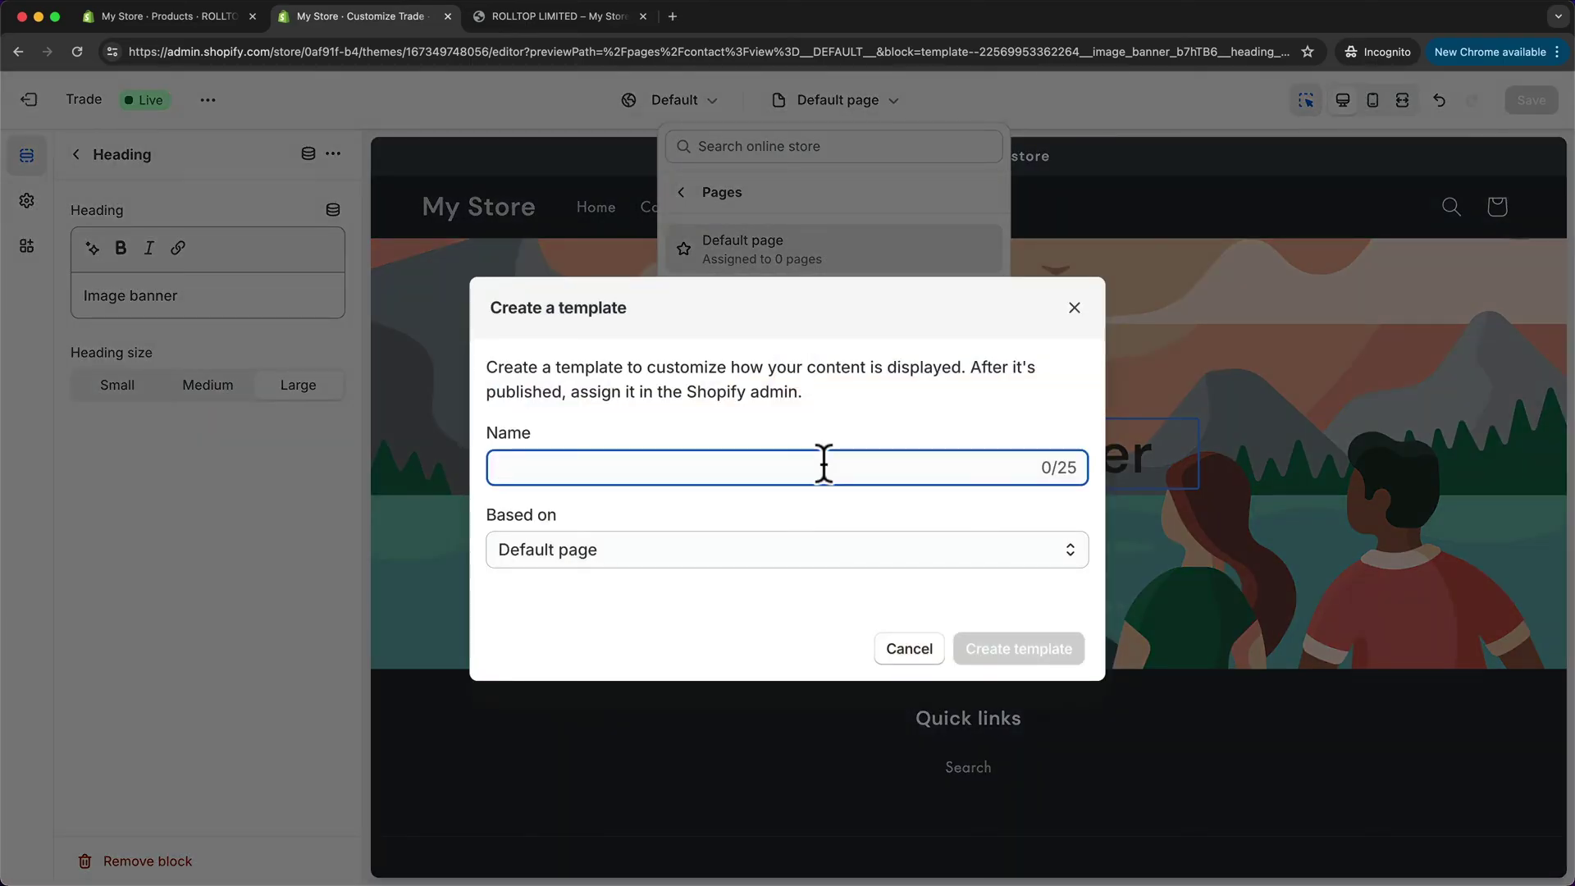
text(about us)
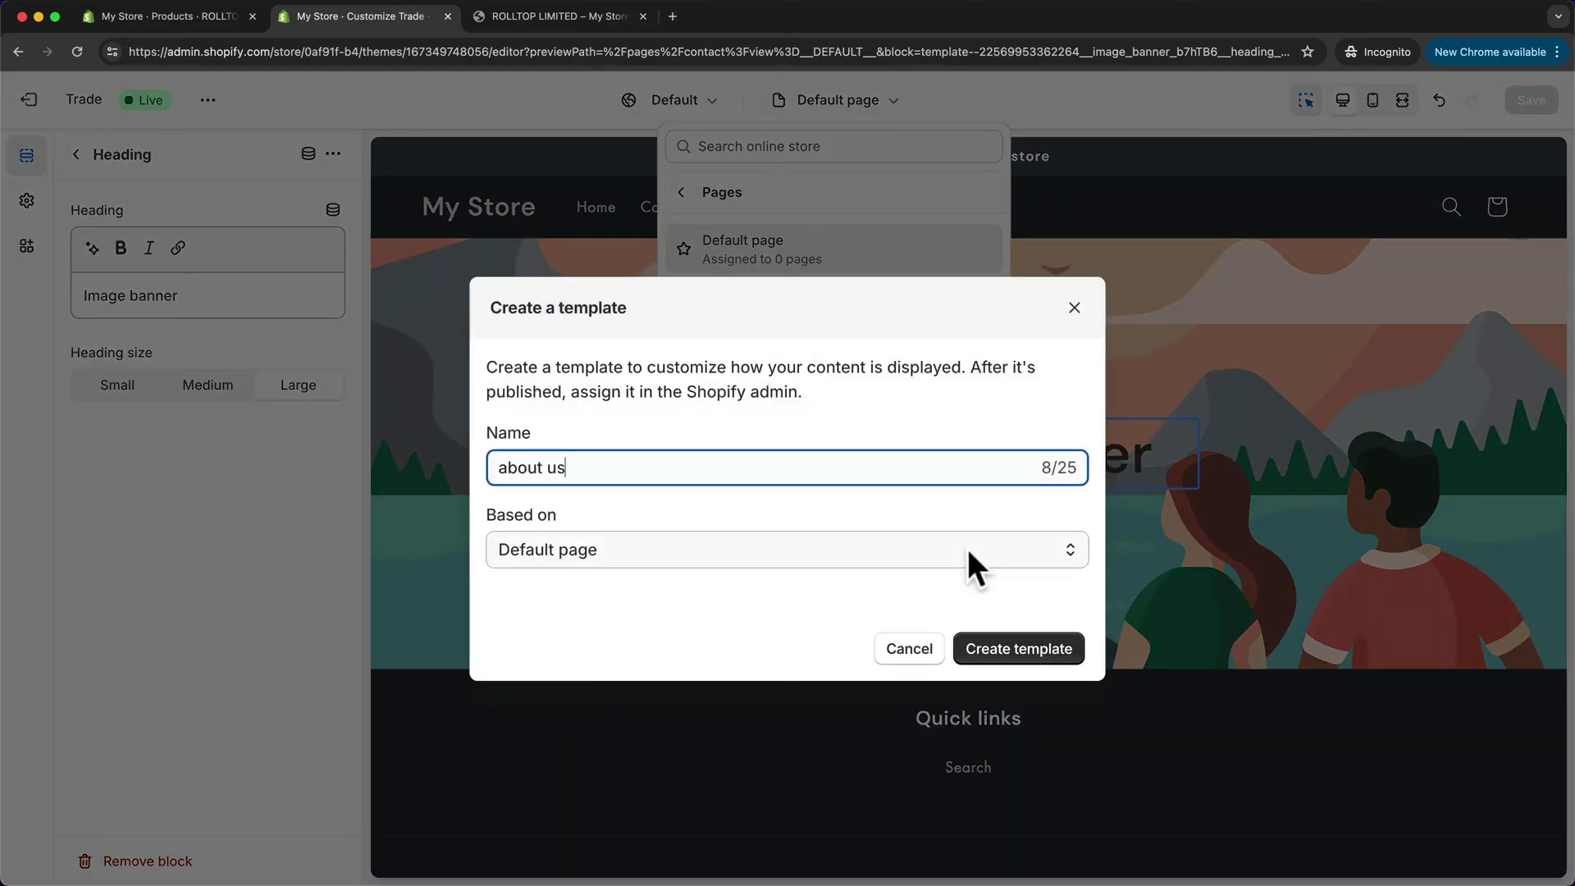
click(1035, 647)
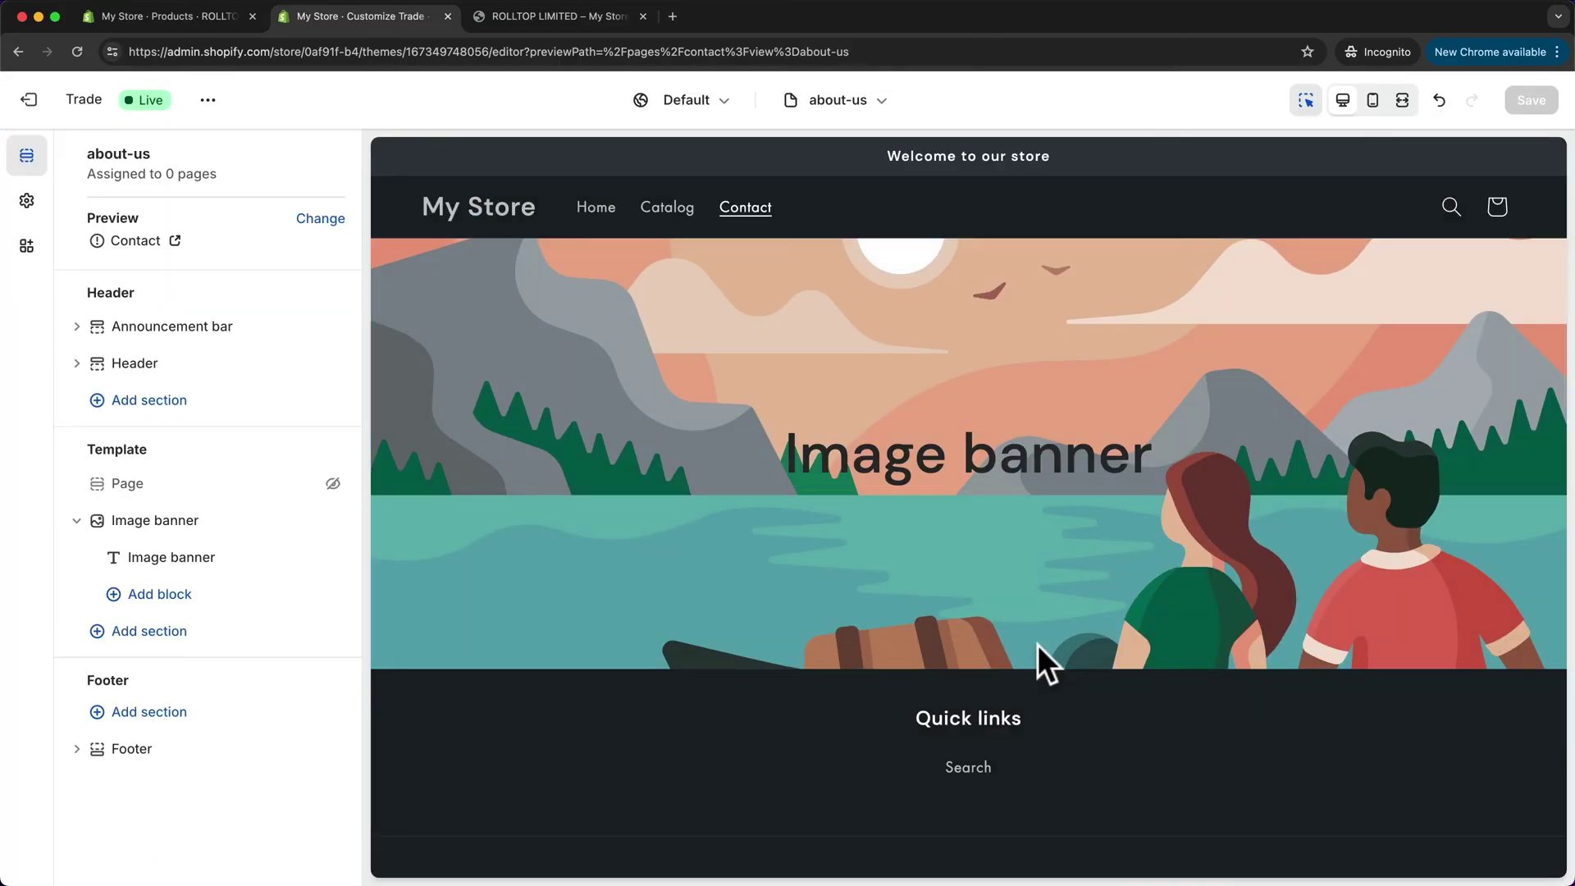
Step: Replace the banner heading 'Image banner' with a bold 'About us'
click(1012, 456)
drag(205, 297, 72, 297)
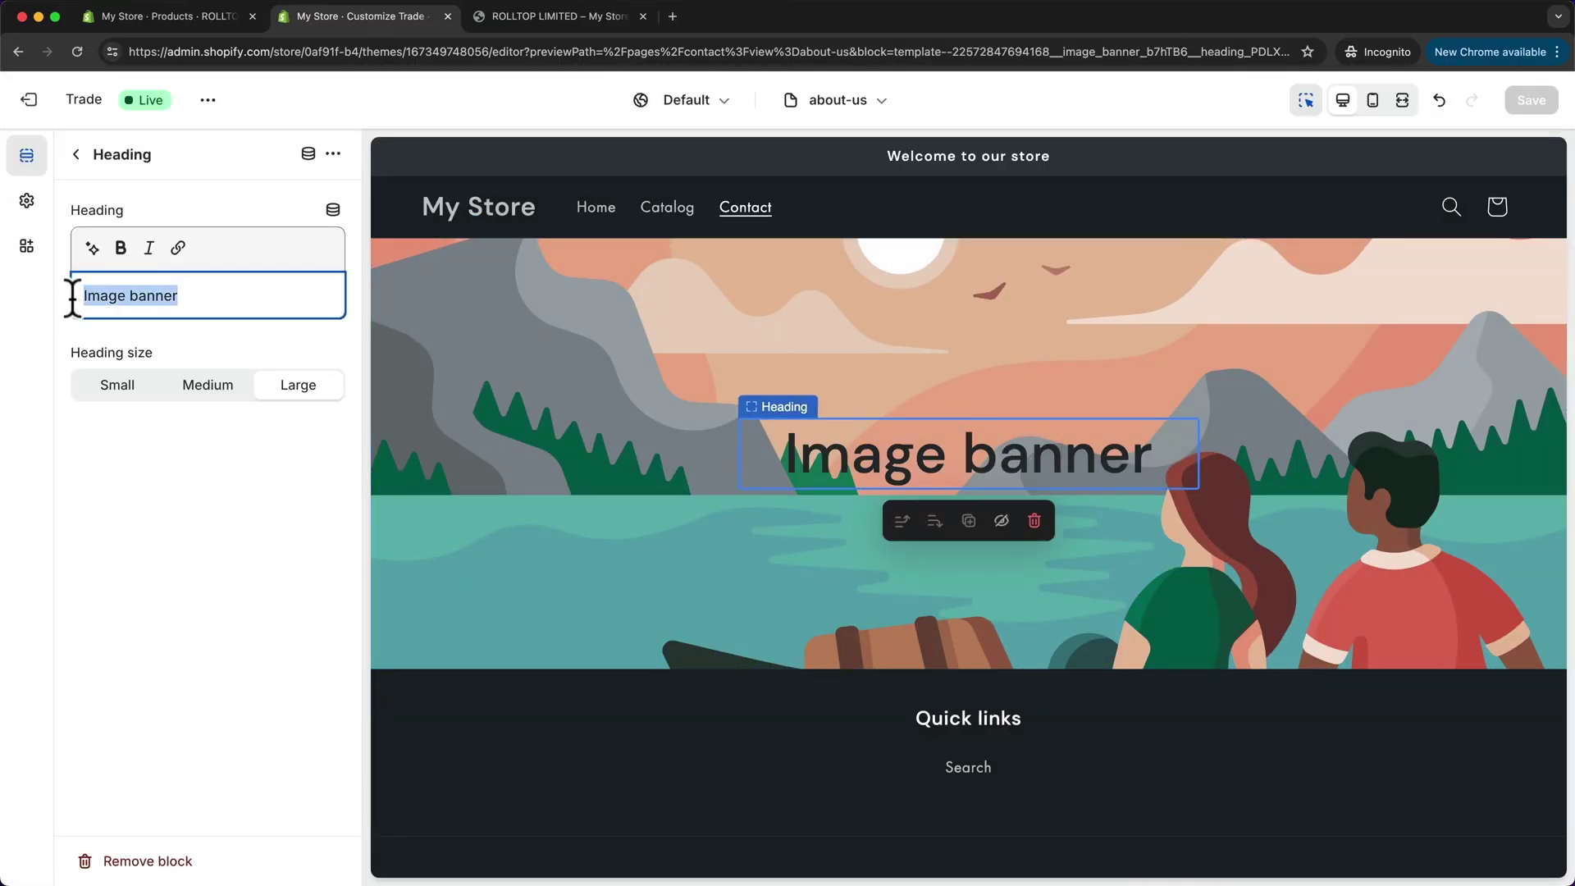
text(Abo)
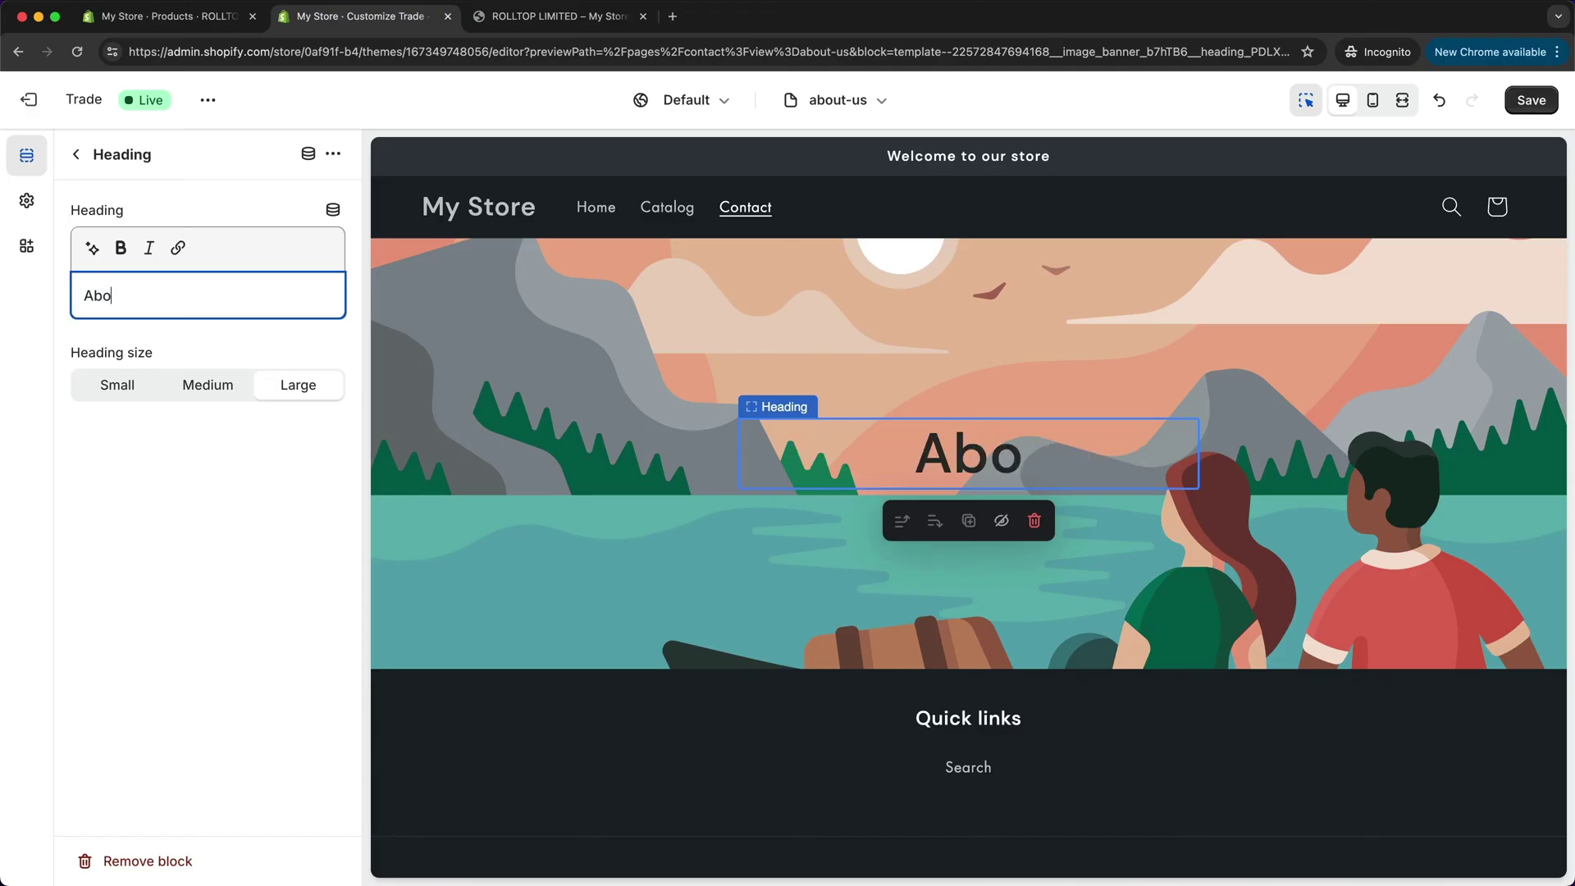
text(ut us)
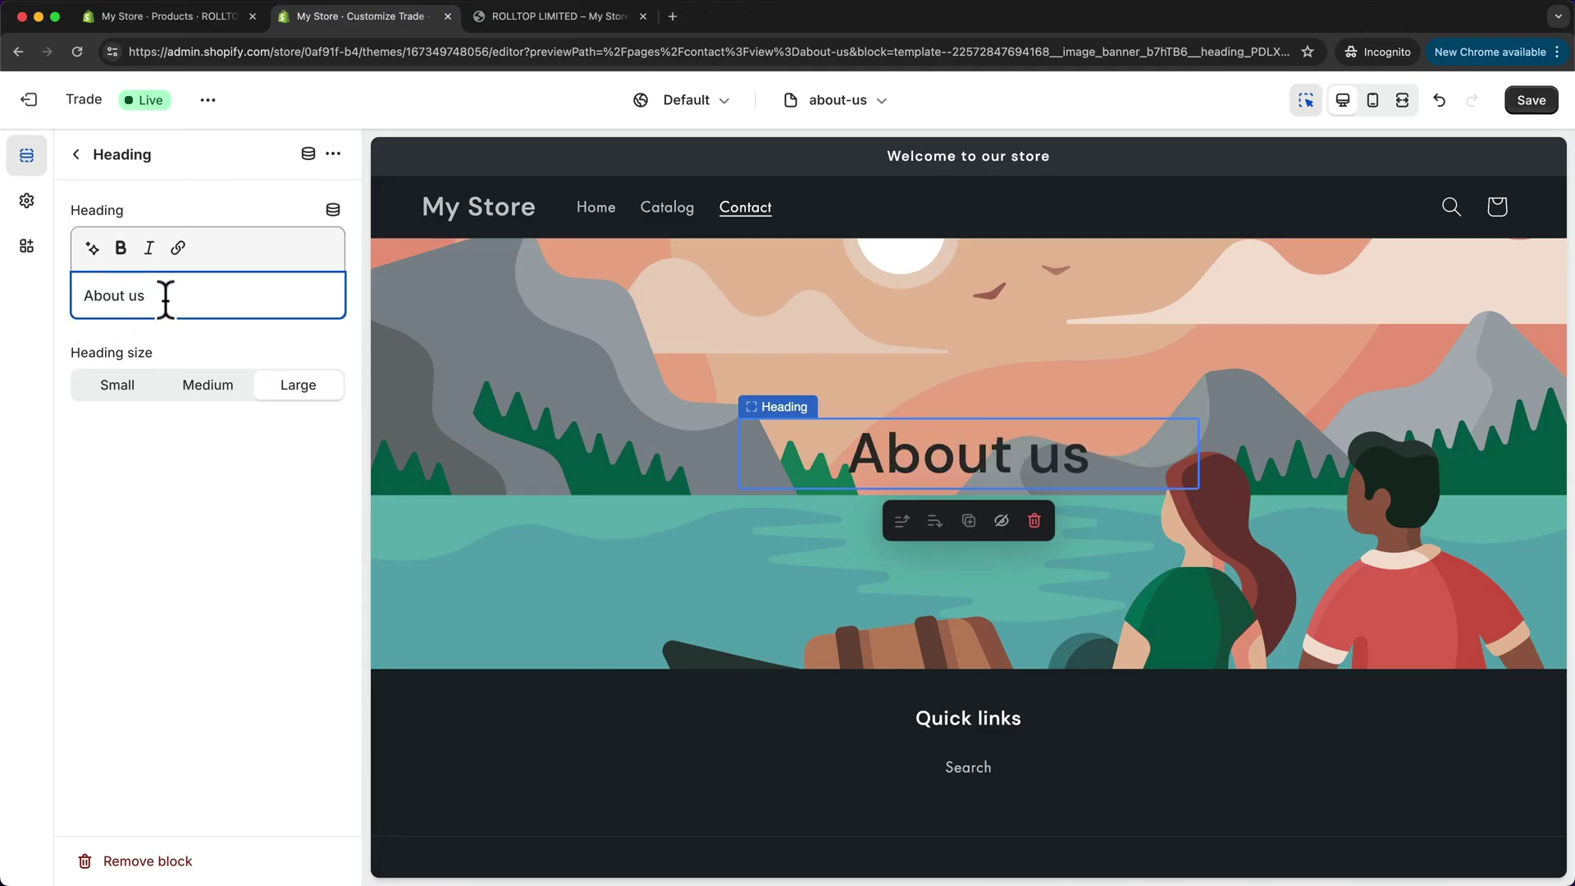
drag(165, 298, 81, 298)
click(121, 248)
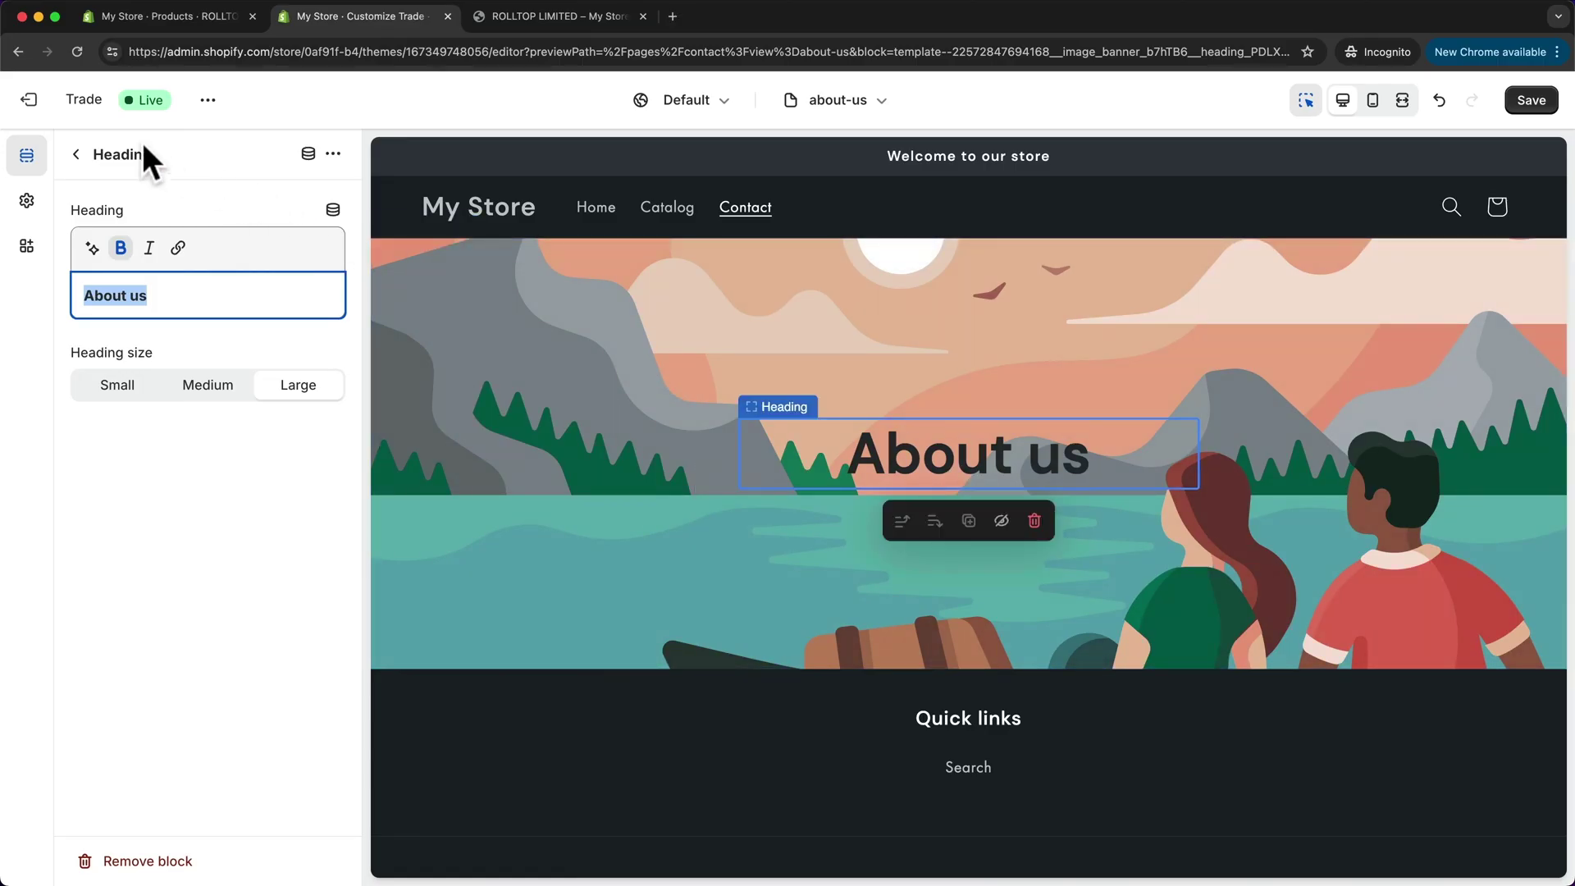
click(76, 155)
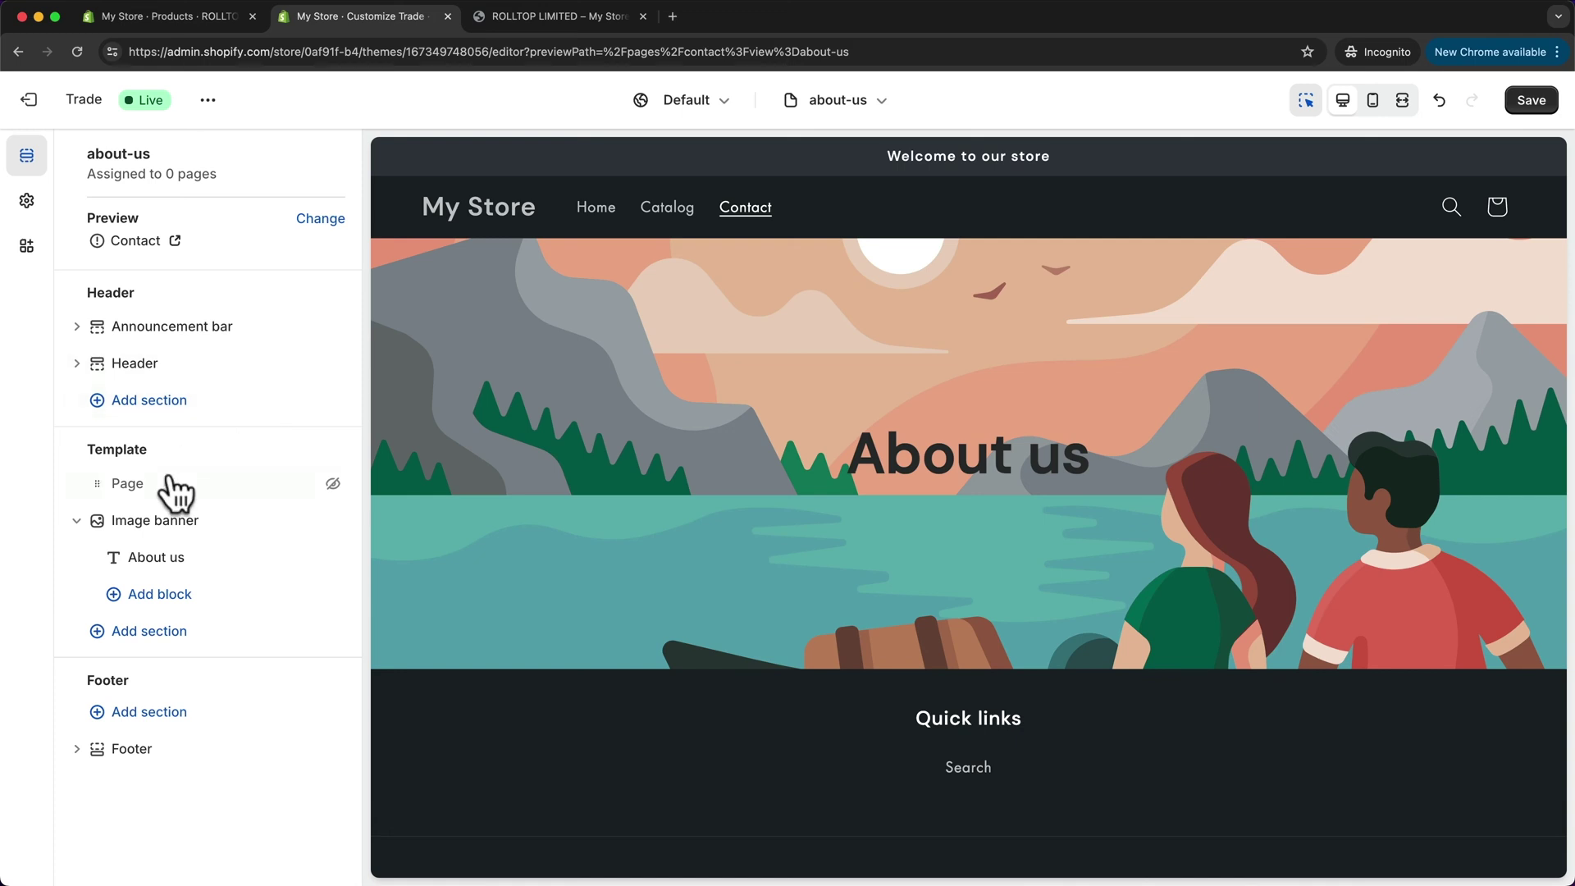
Step: Give the Image banner colour Scheme 4 so the heading turns white
click(164, 525)
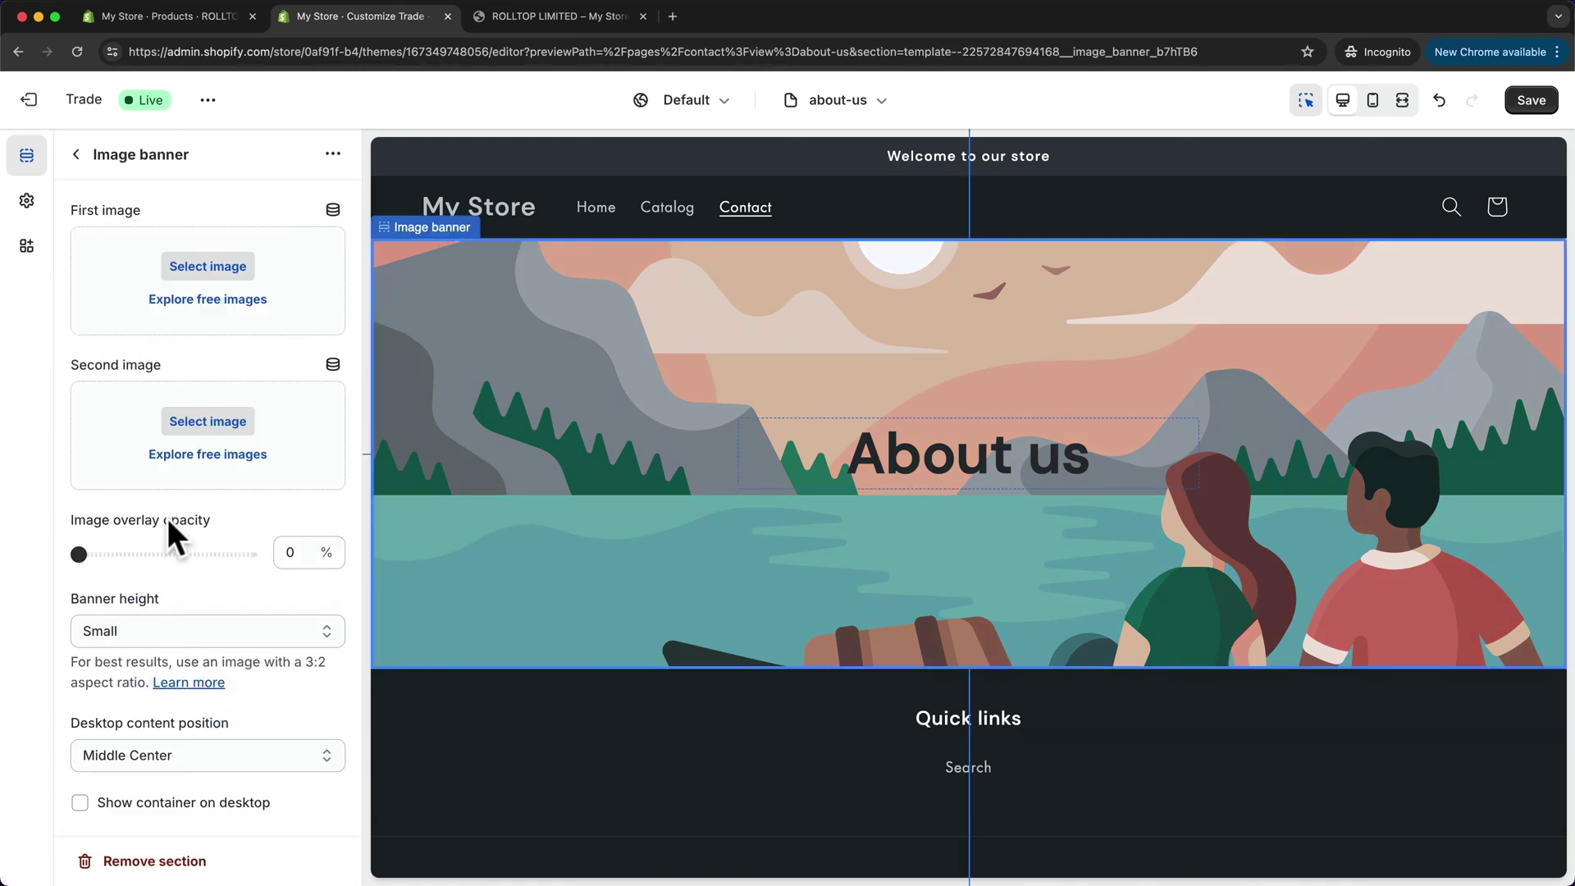
scroll(184, 566, down, 5)
scroll(189, 581, down, 2)
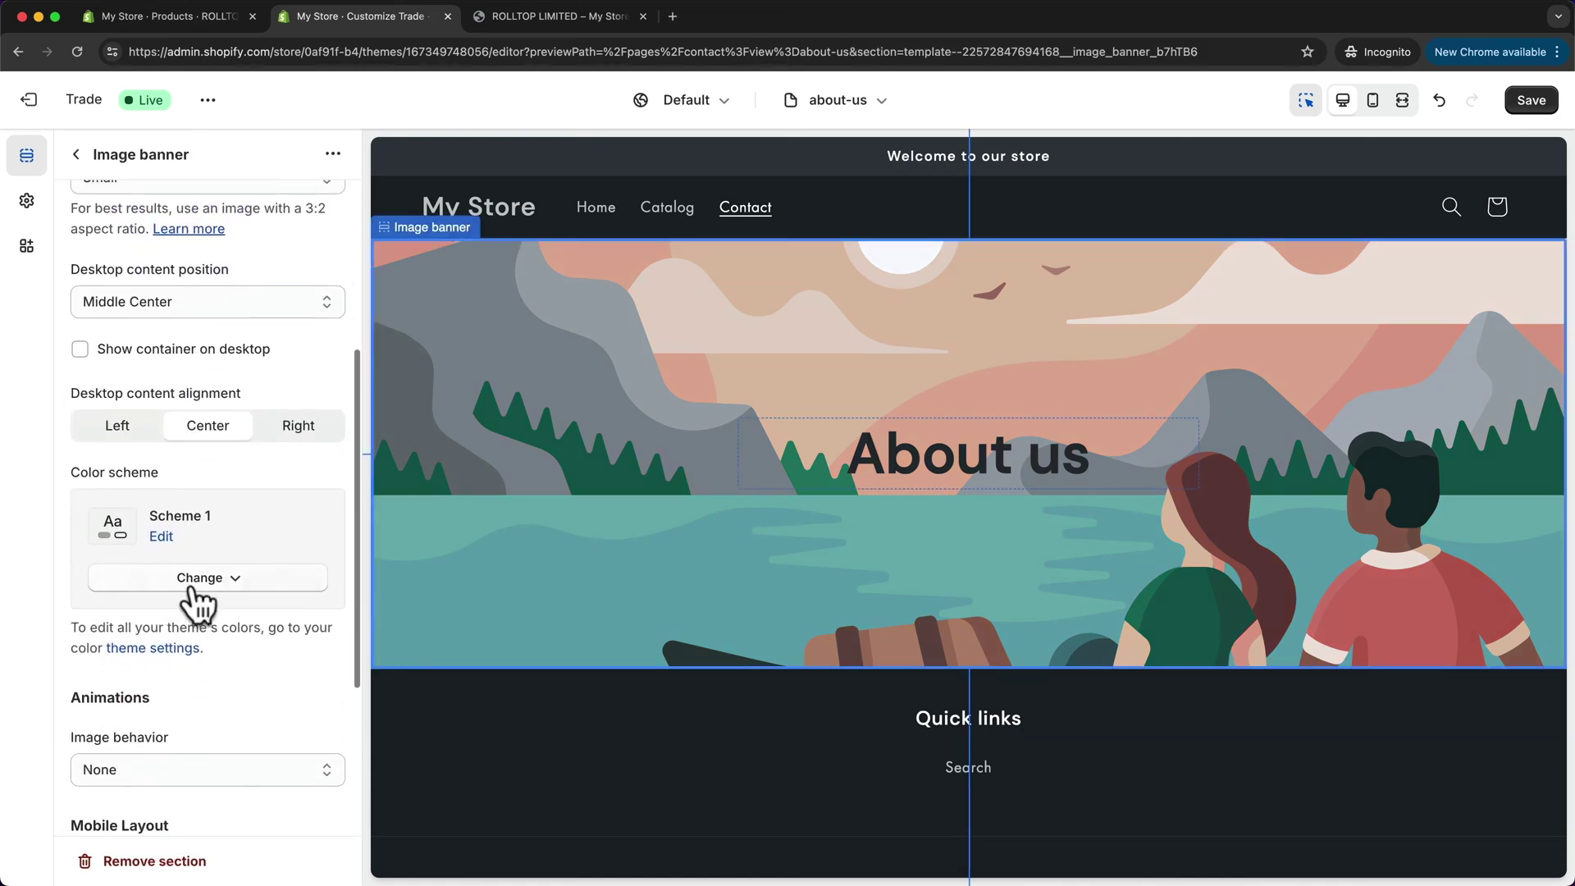
click(205, 574)
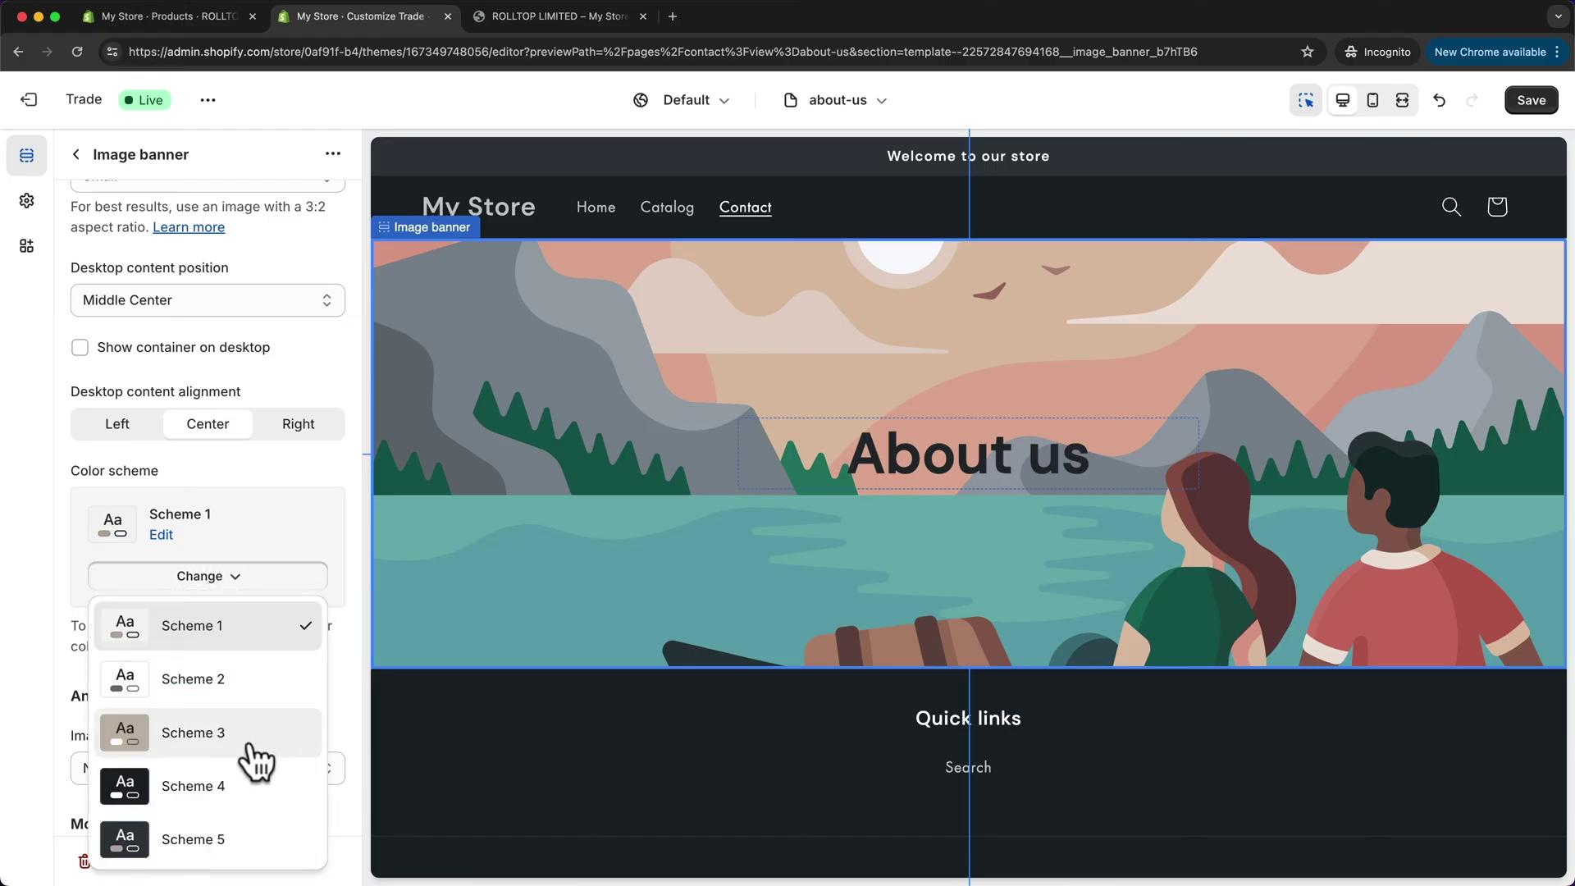
click(205, 786)
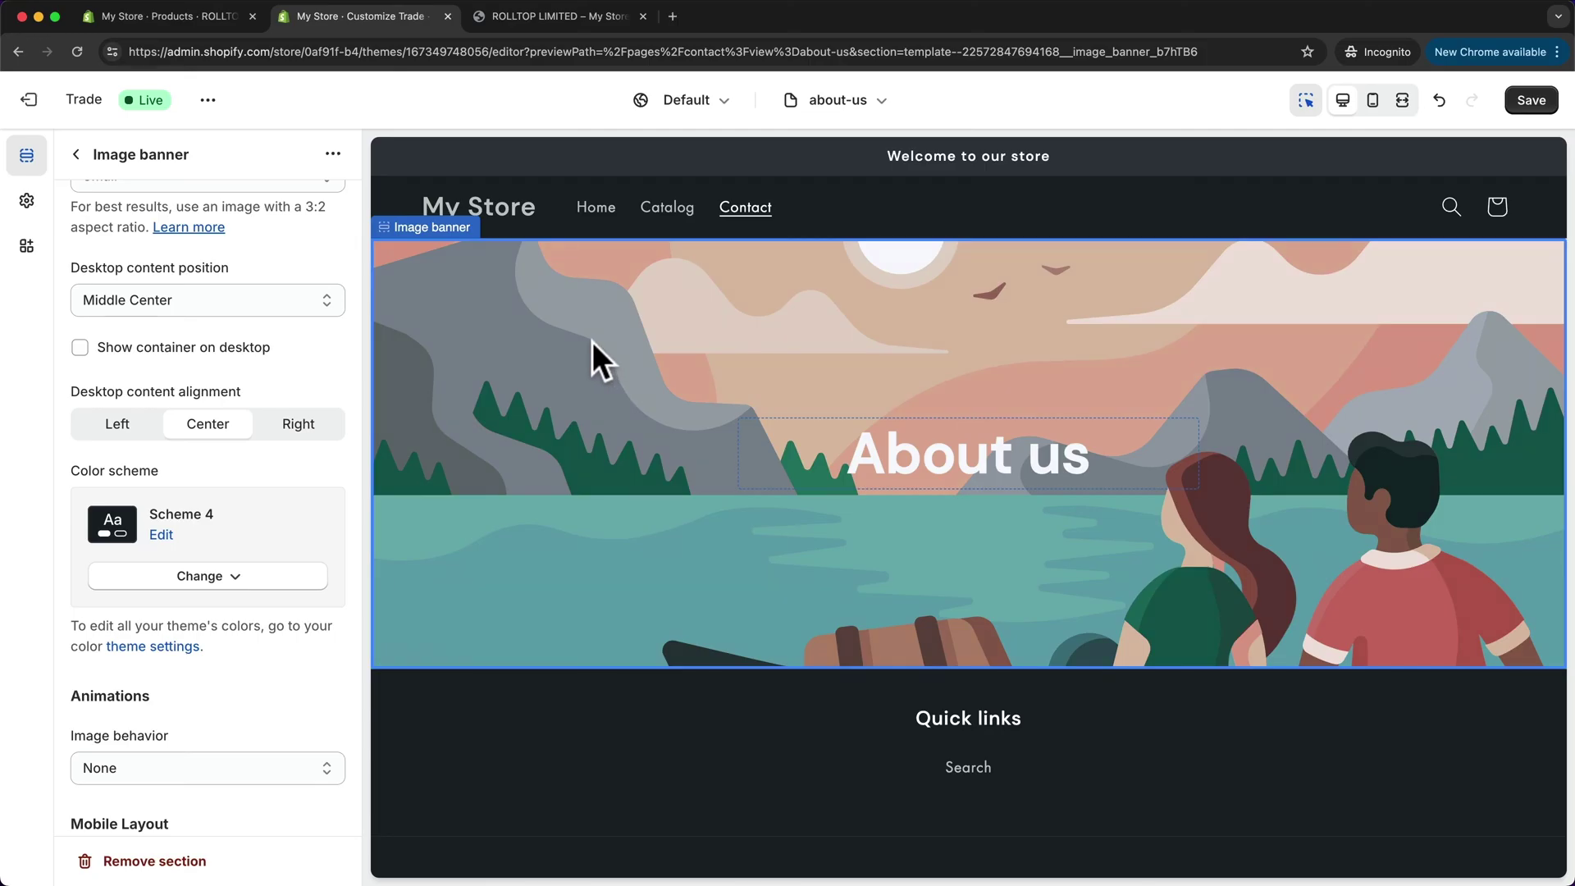
scroll(310, 545, up, 6)
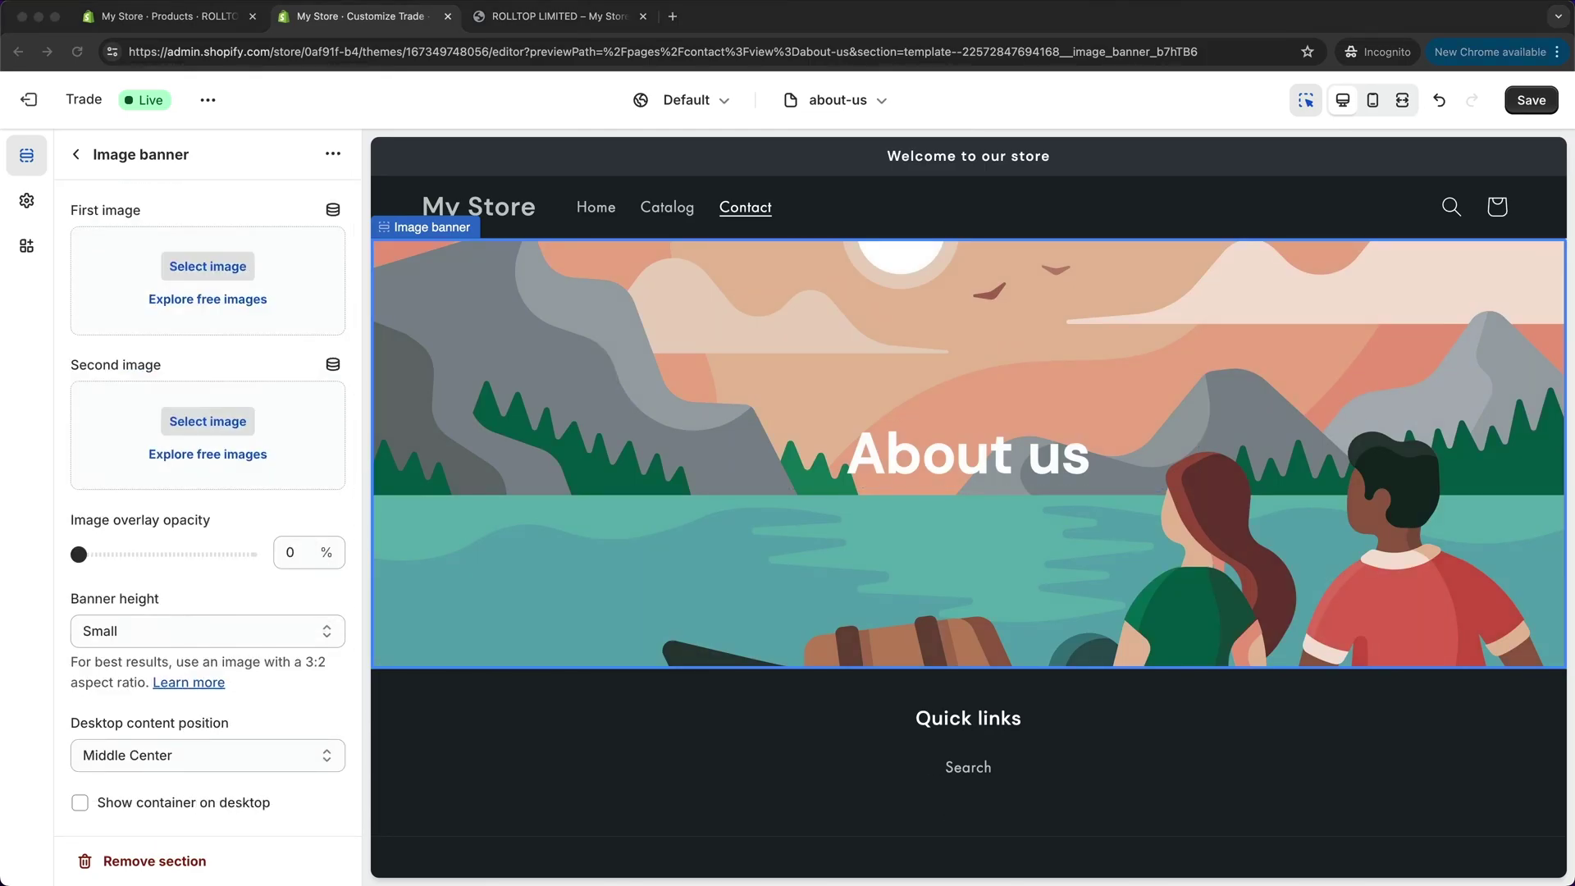
Step: Use about_banner.webp as the banner's first image with 30% overlay opacity
drag(695, 882, 229, 274)
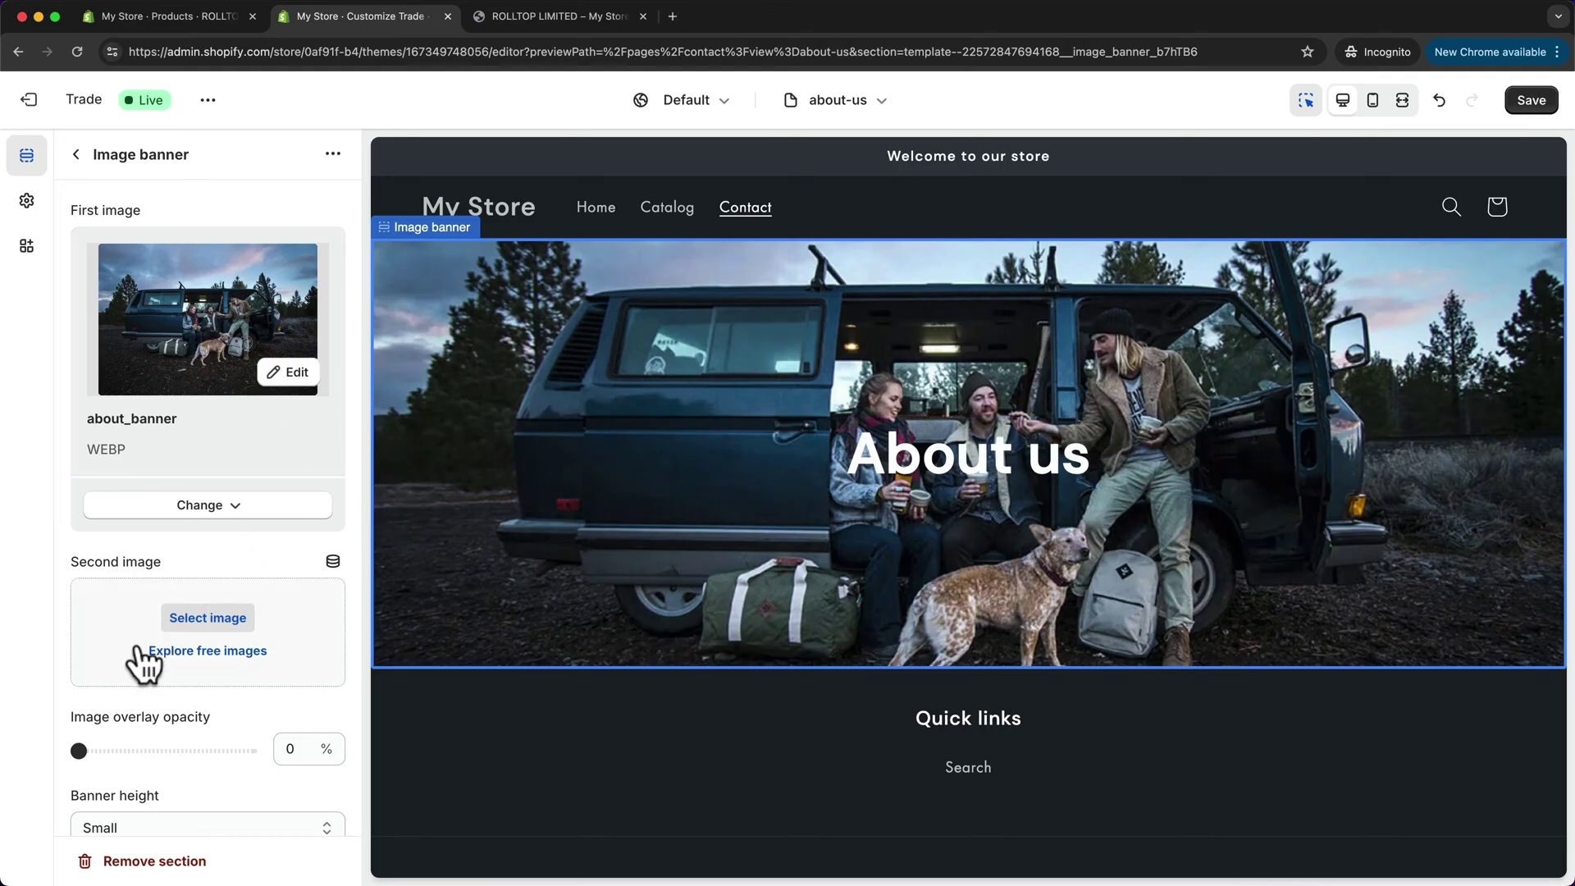
drag(80, 749, 131, 748)
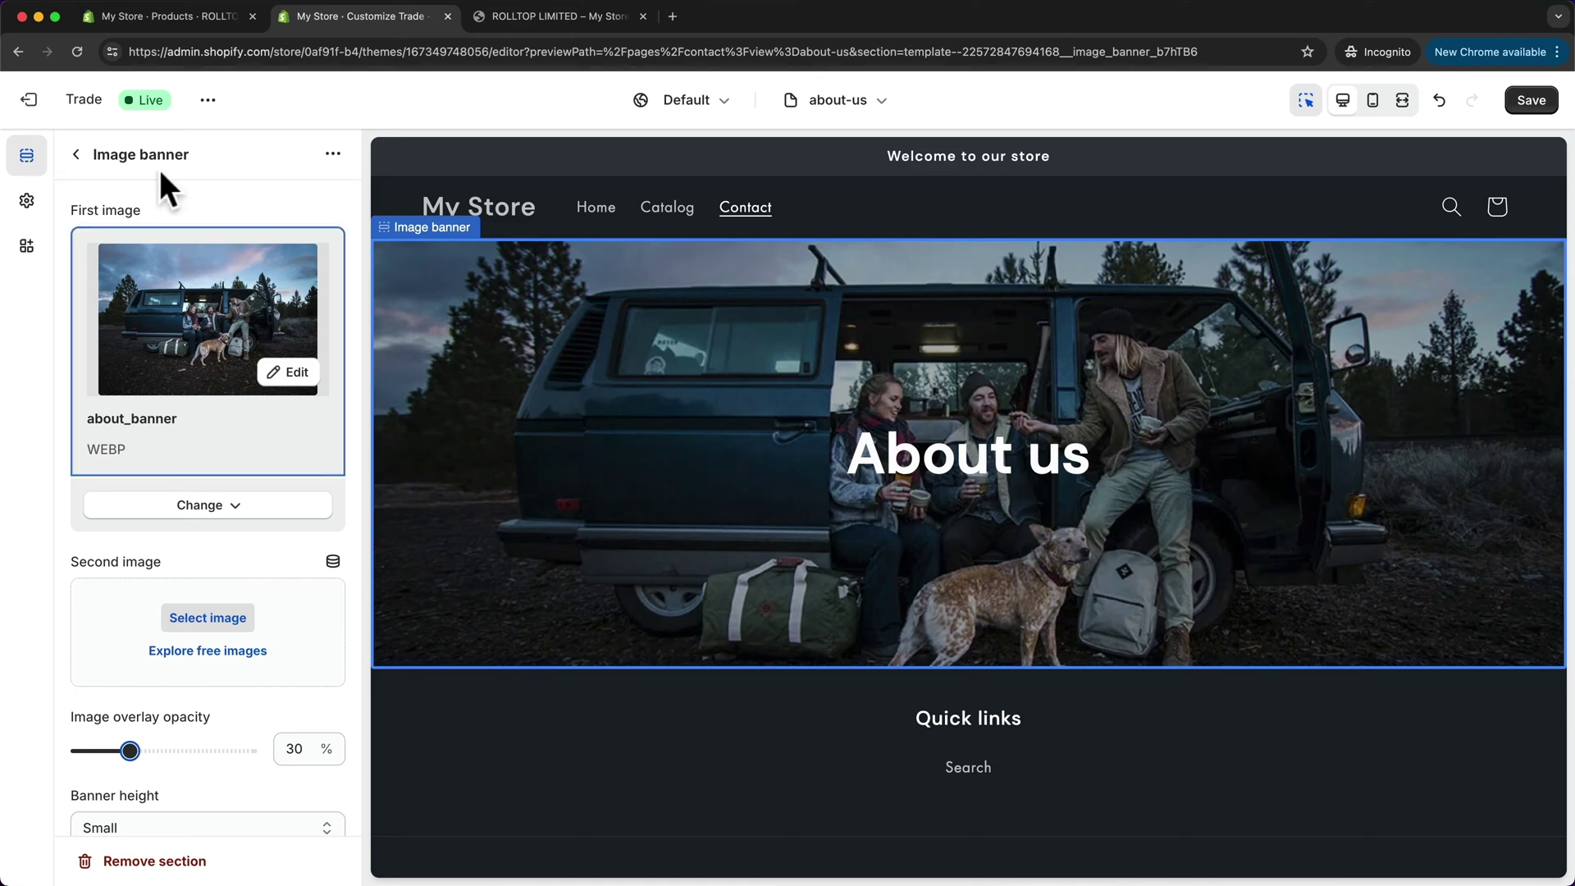
click(77, 156)
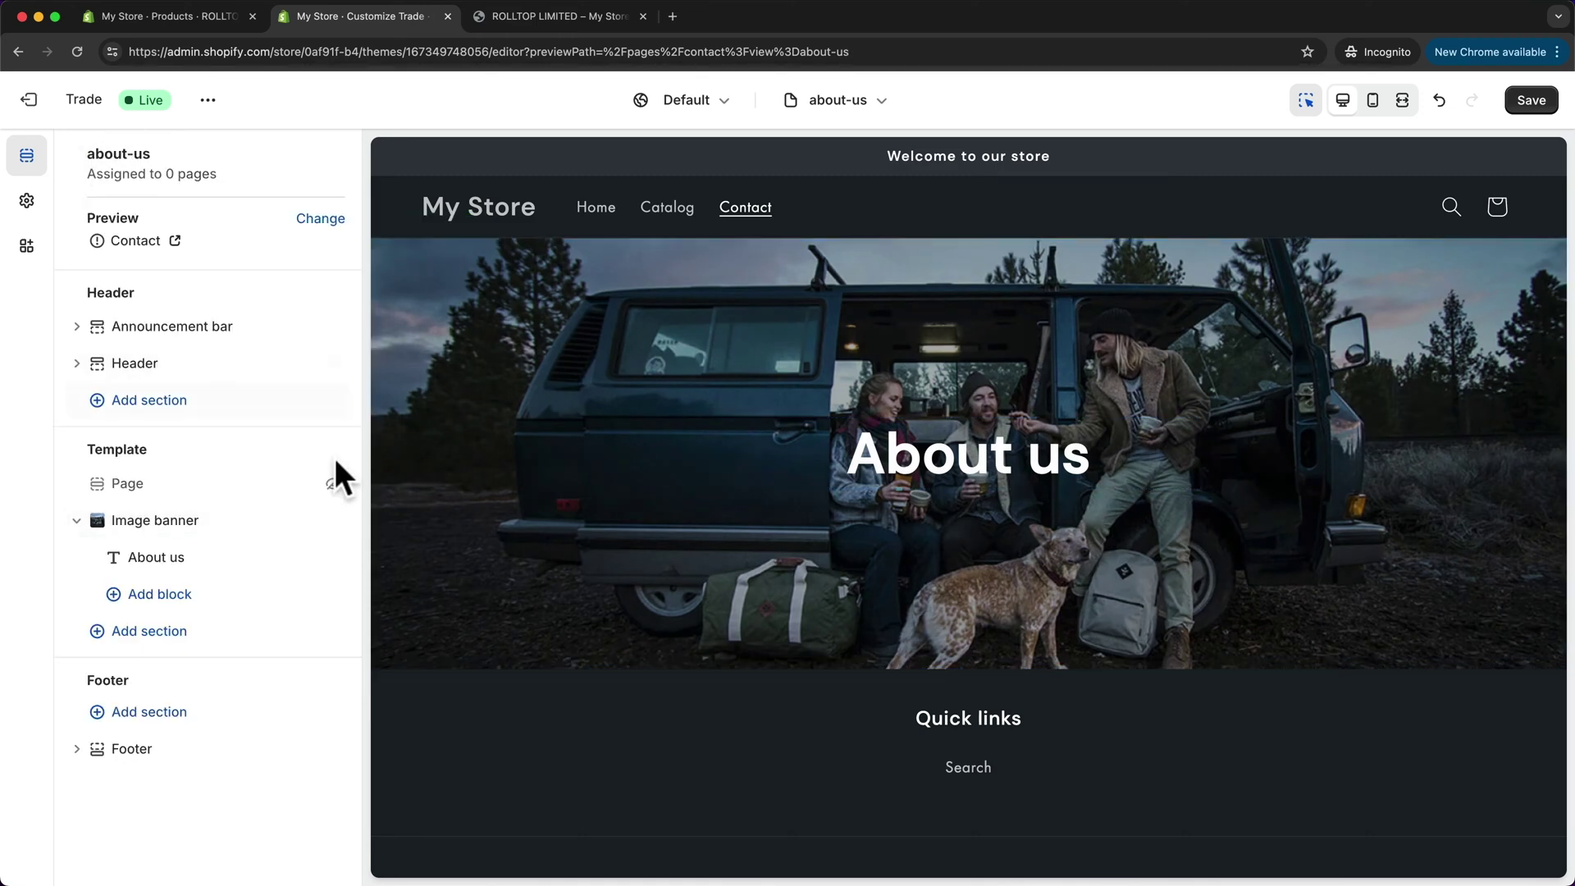
Step: Add a Rich text section below the about-us image banner
click(177, 627)
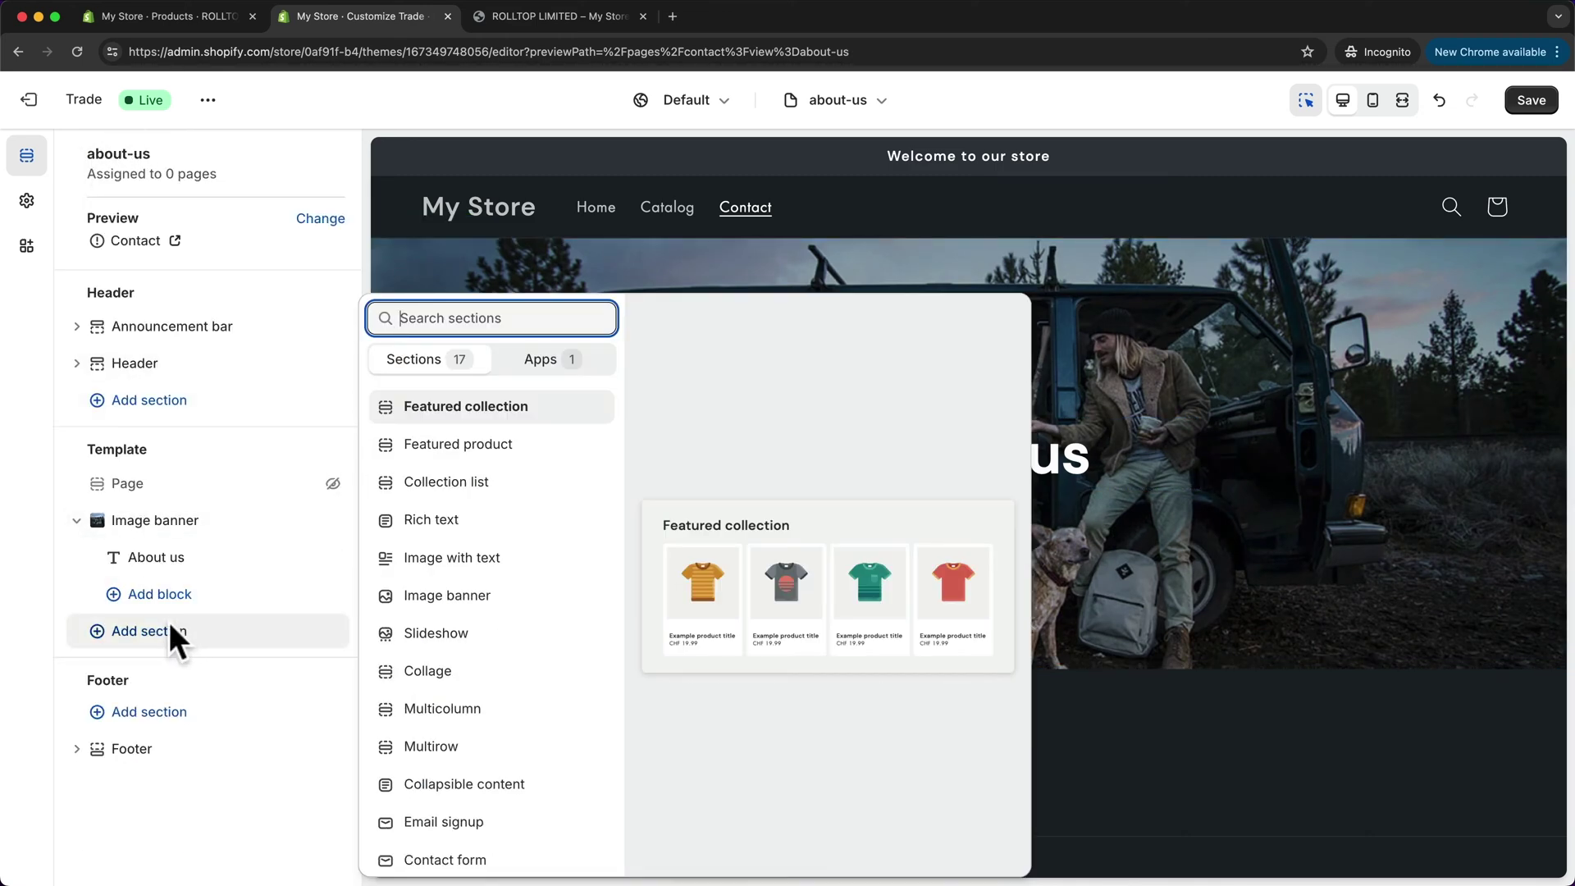
click(457, 521)
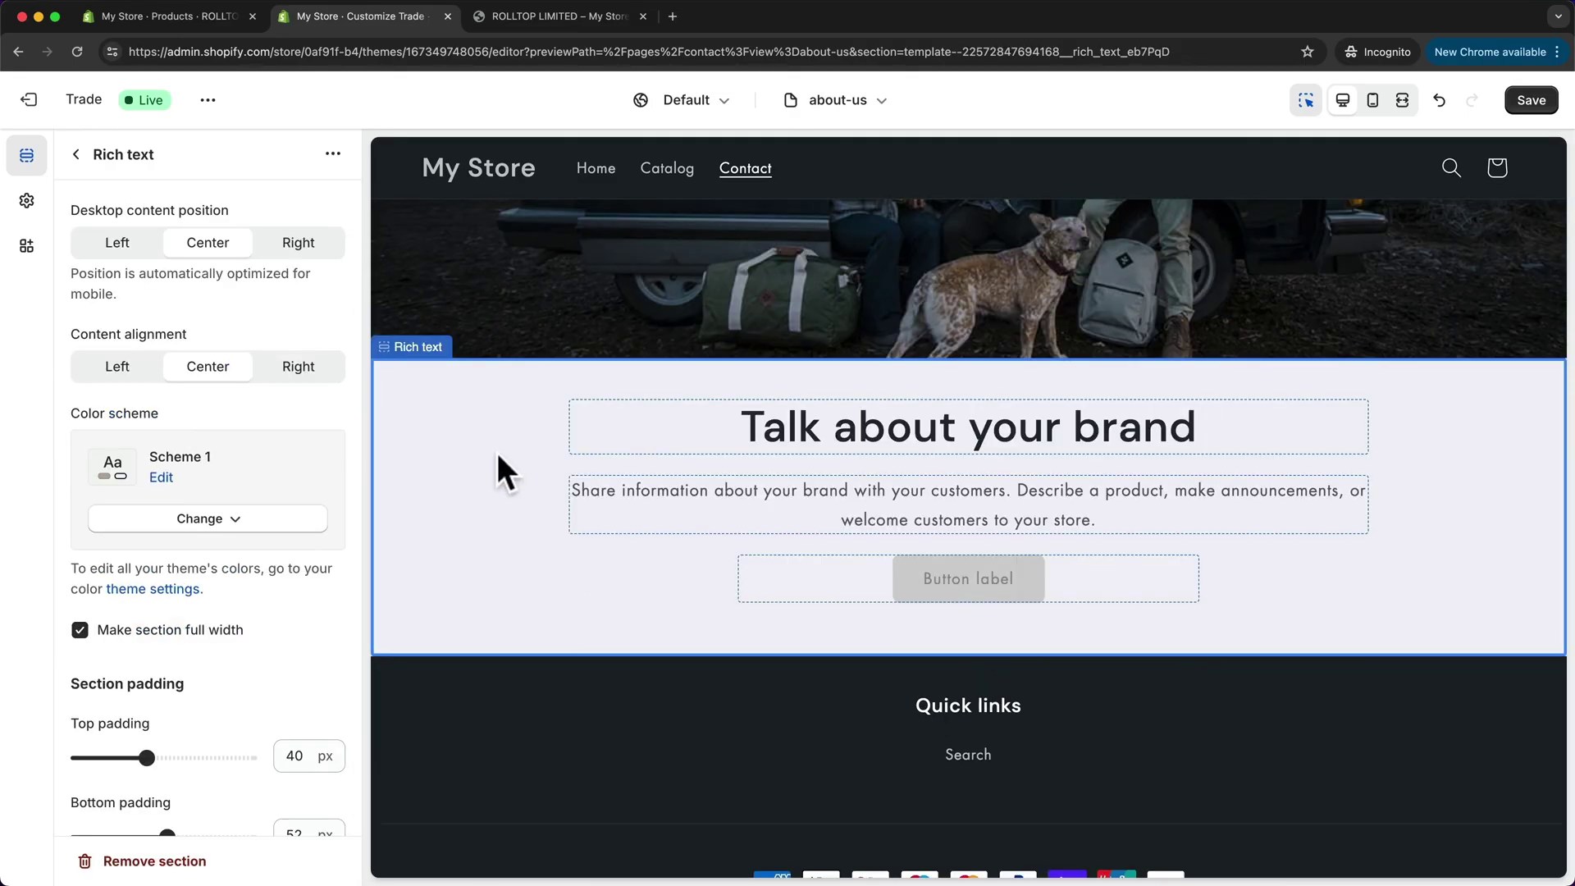
click(76, 154)
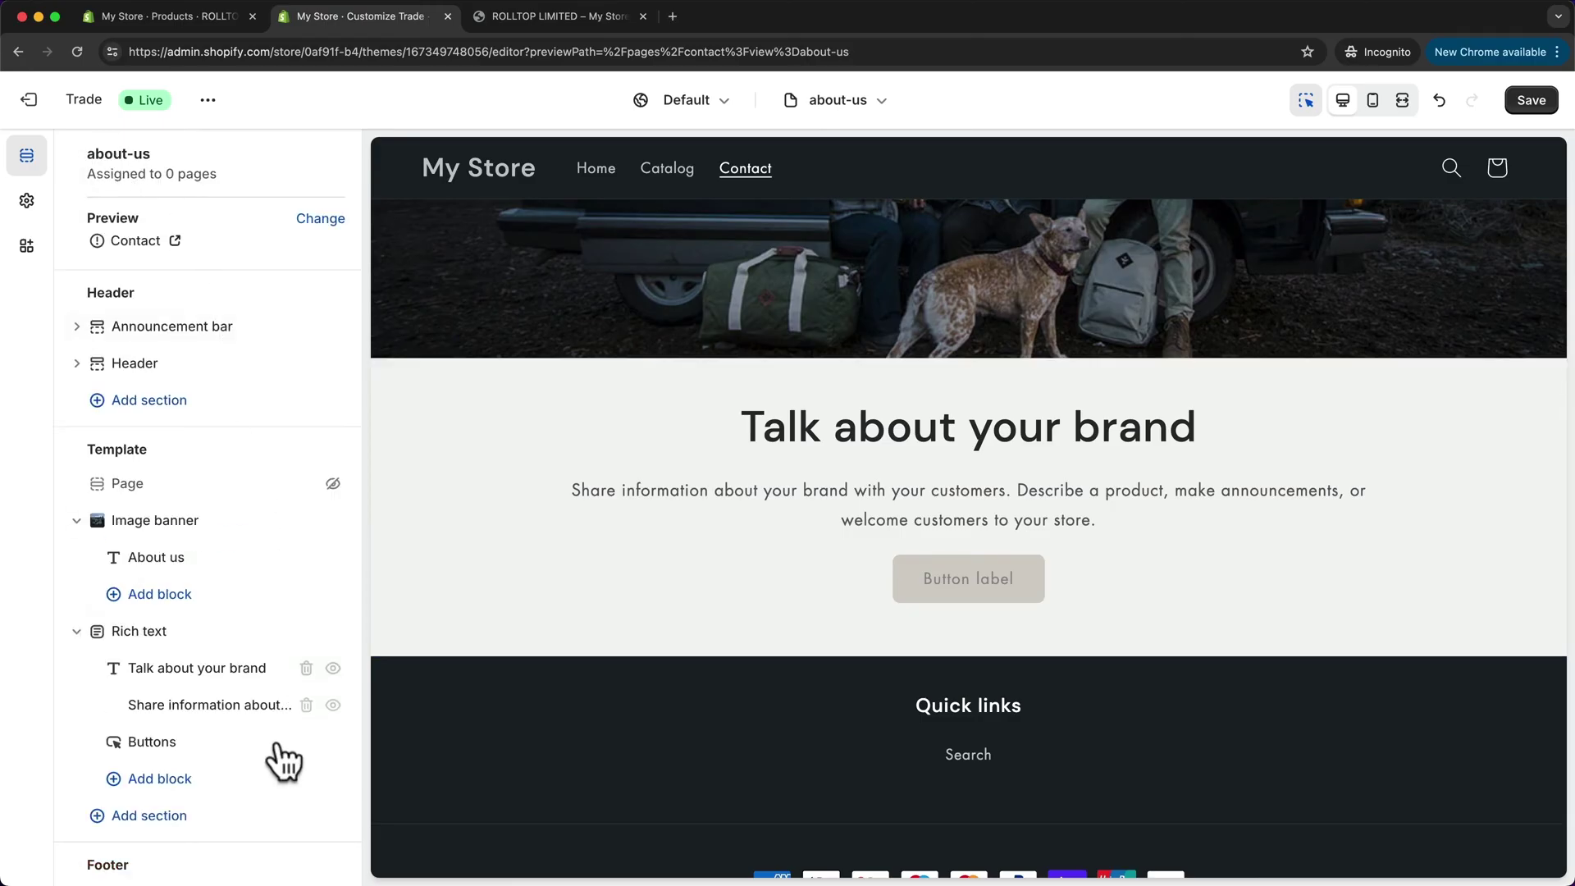
click(148, 815)
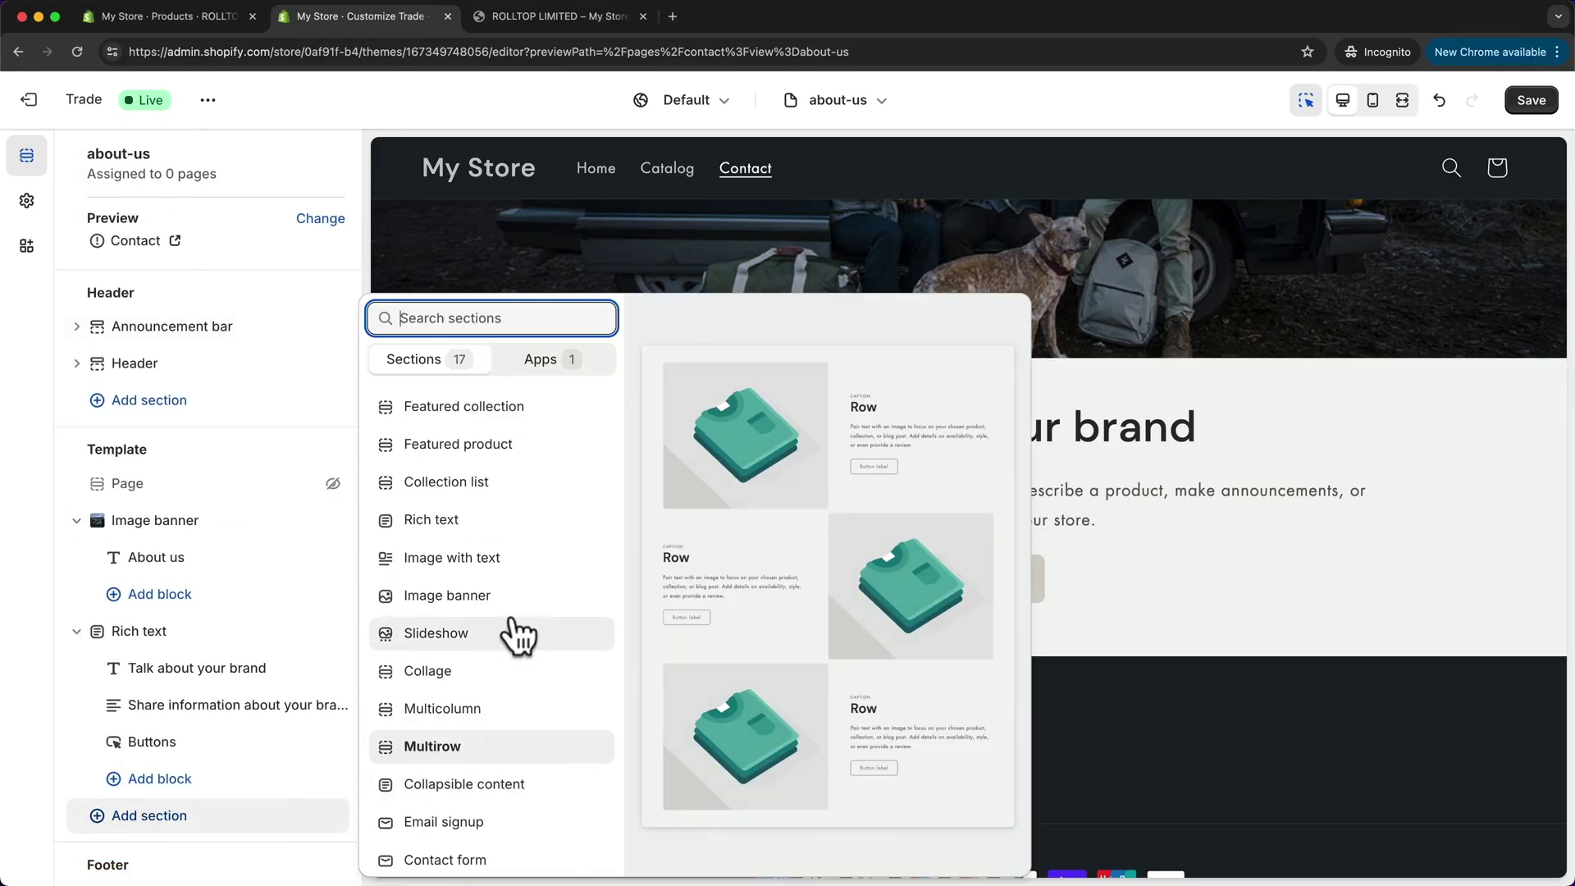
Step: Add a Multirow section and retitle the rich text 'A better way of living'
click(500, 747)
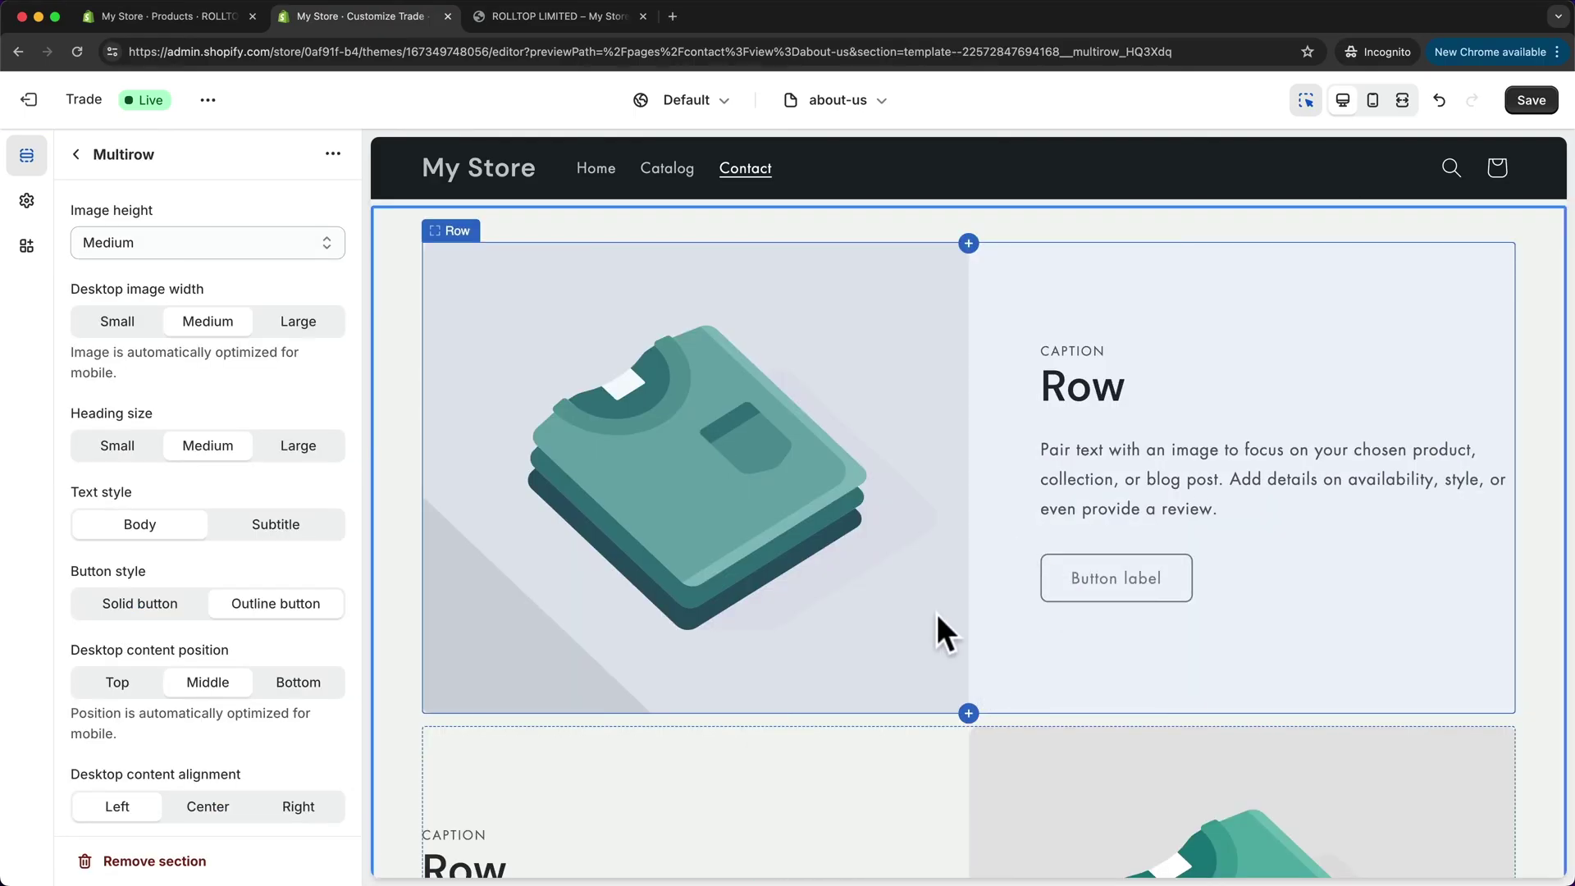
scroll(937, 614, up, 5)
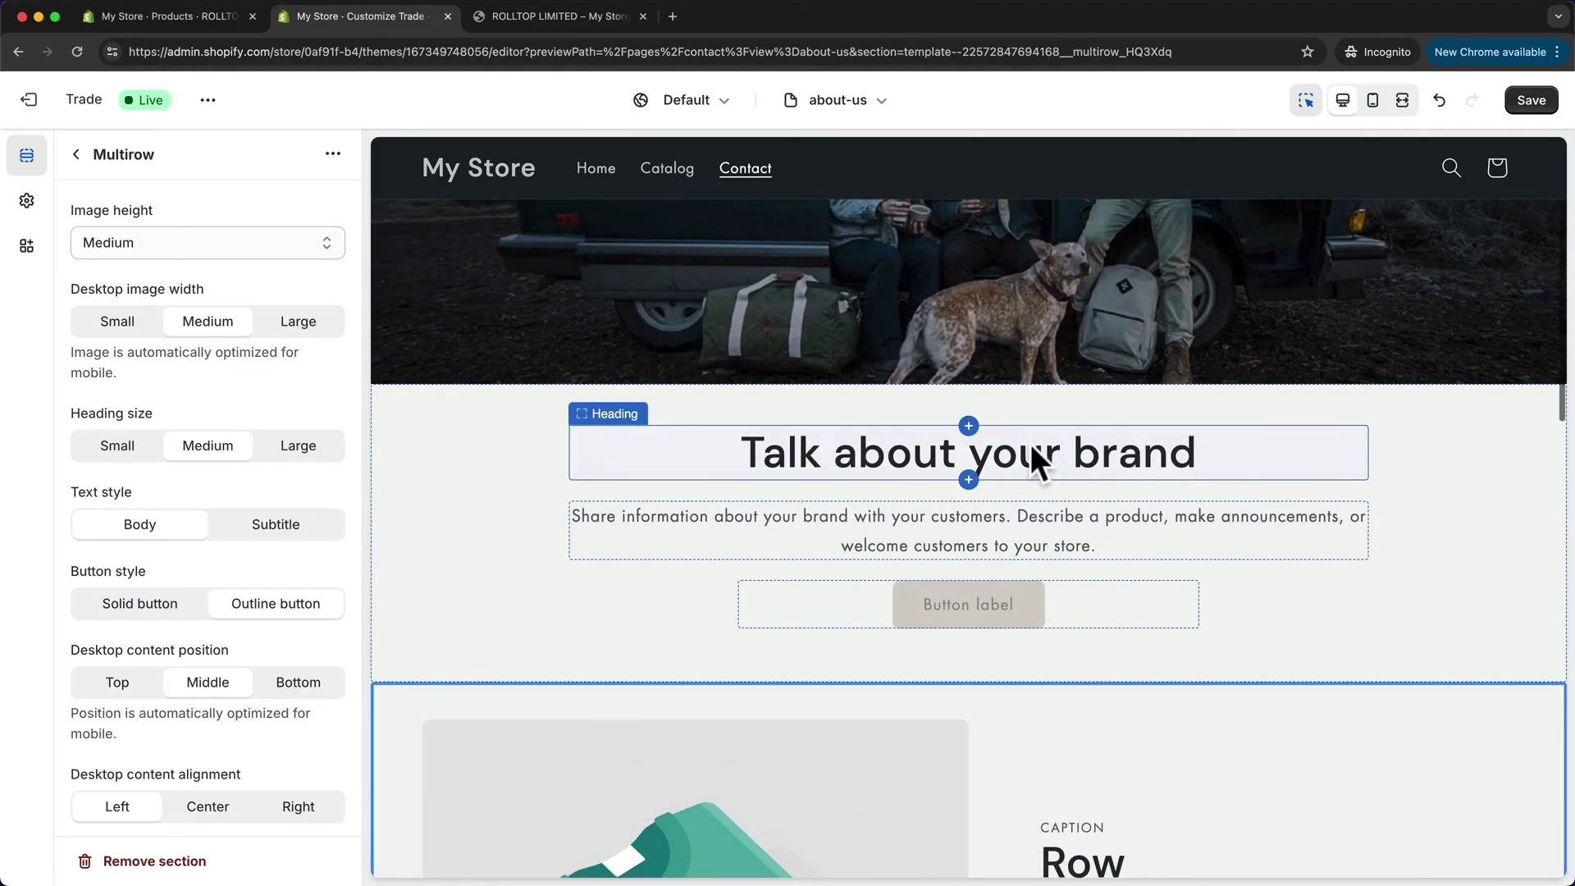
click(917, 453)
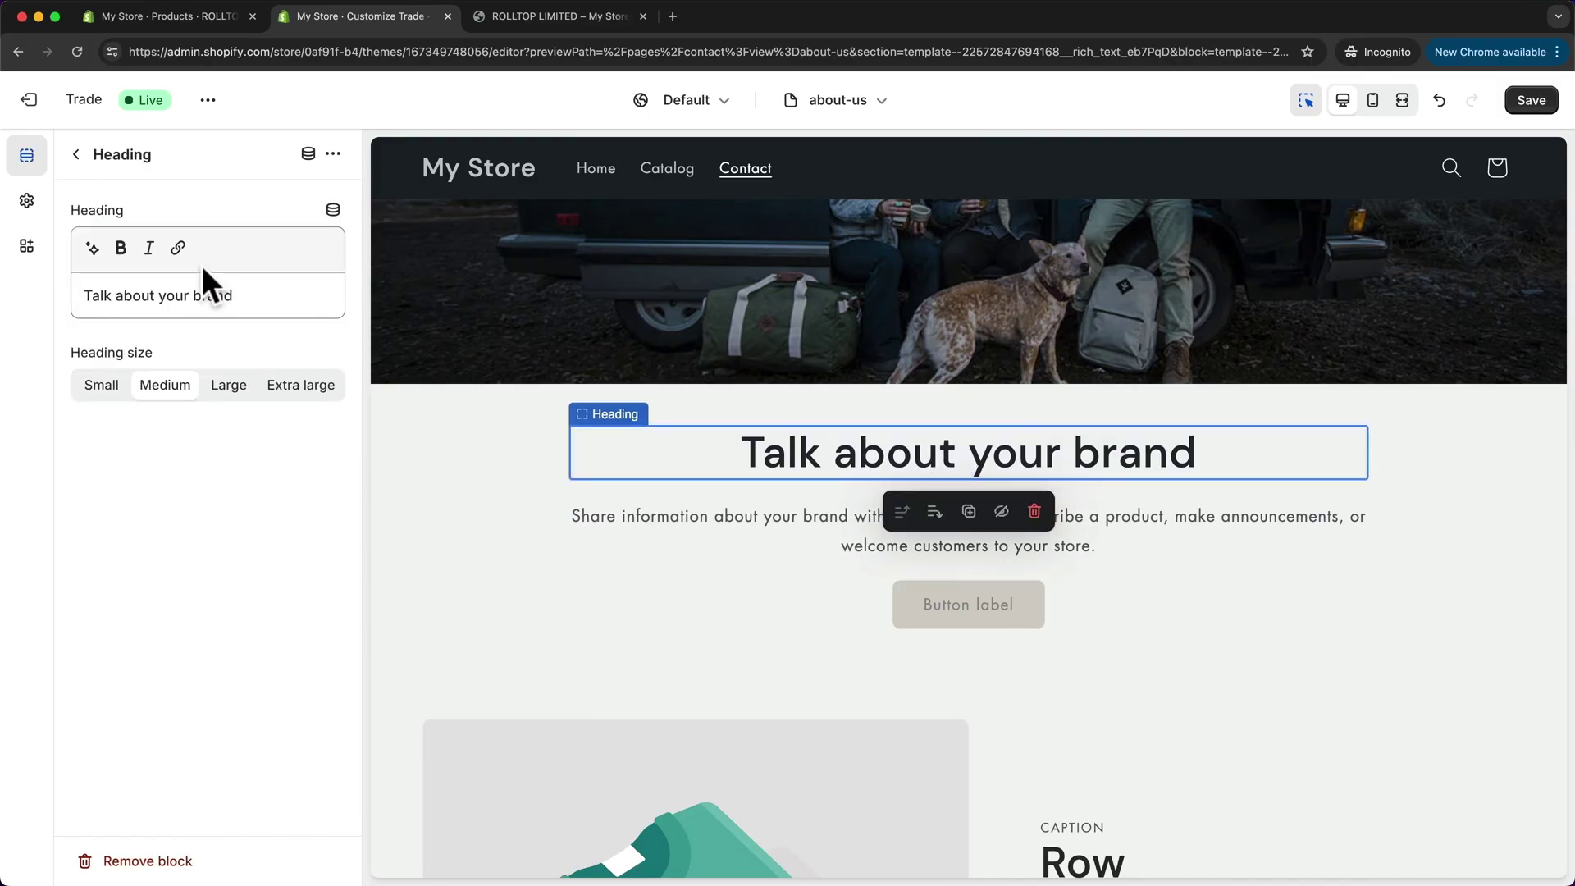
drag(235, 295, 85, 296)
text(A better wea)
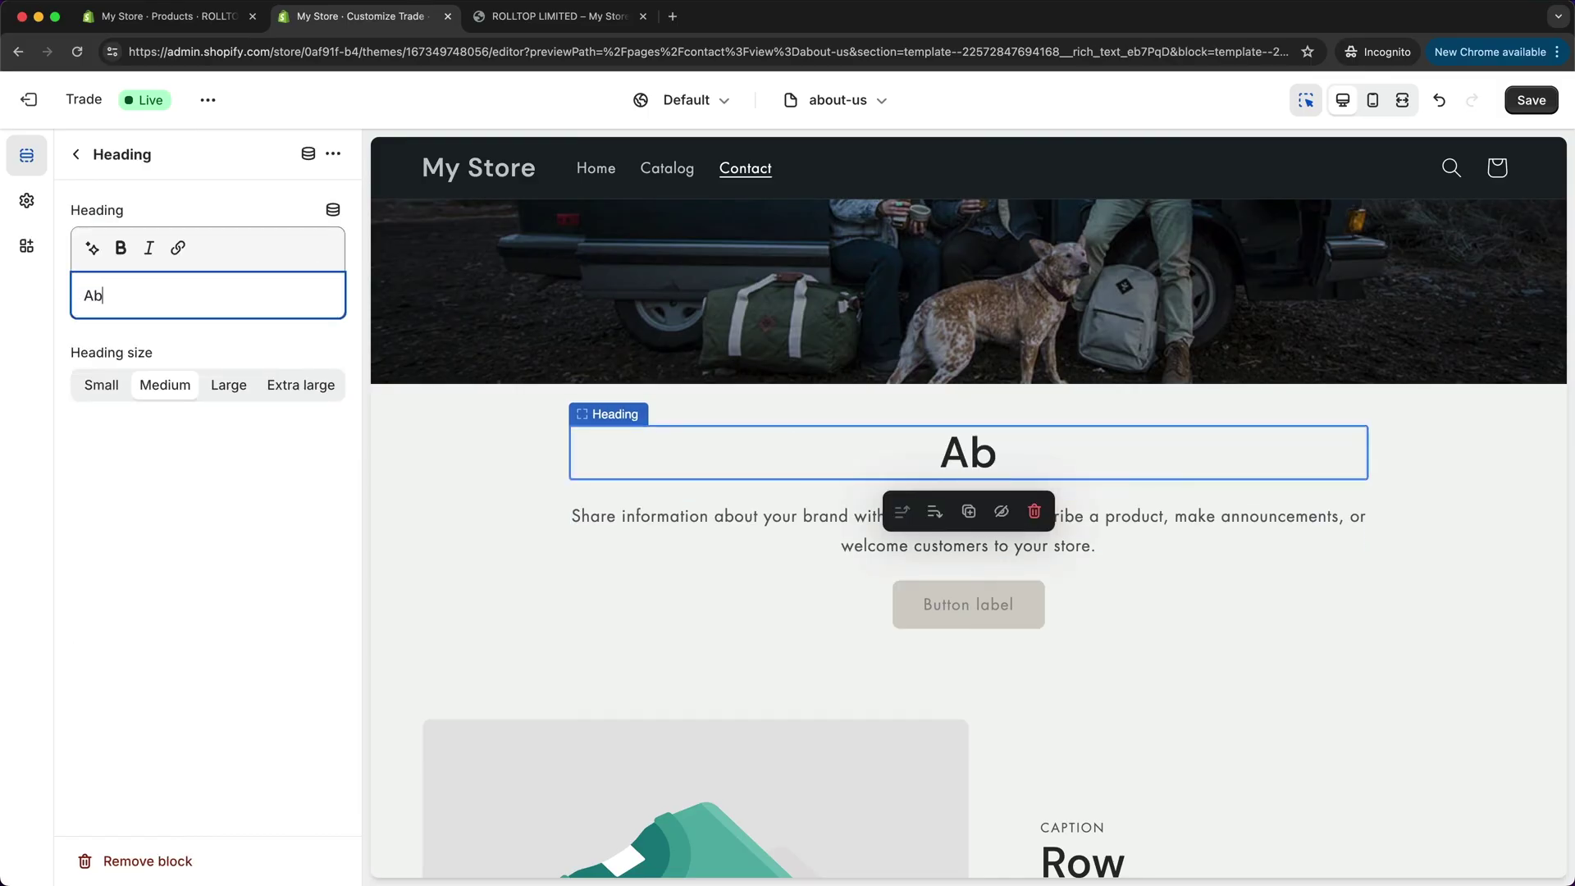
key(BackSpace)
key(BackSpace)
text(ay of living)
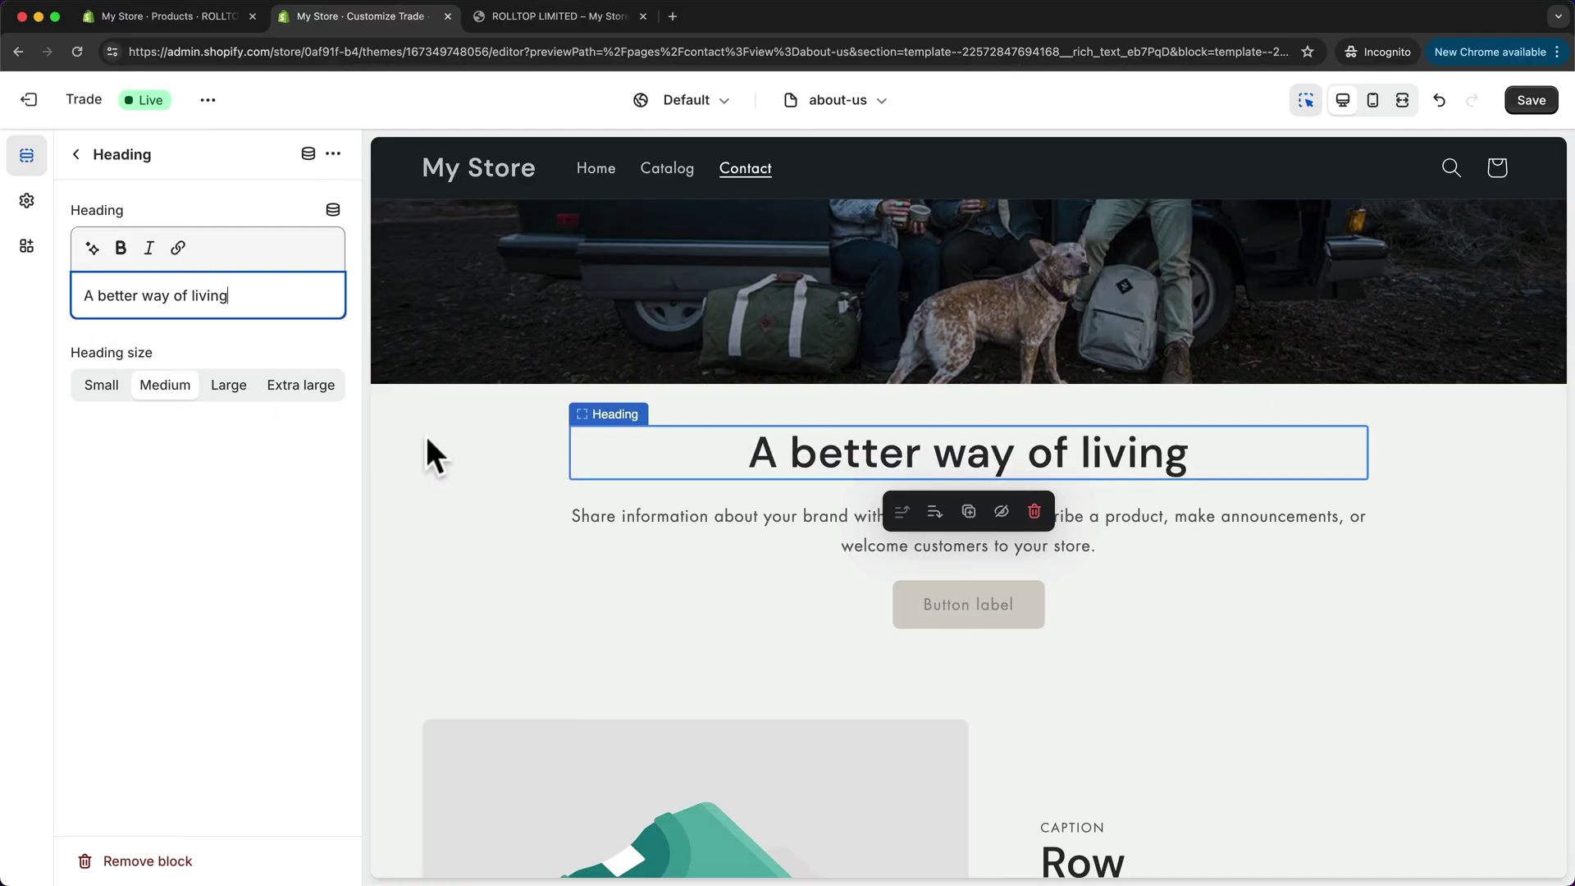
Step: Paste the brand paragraph into the rich text description and delete its Buttons block
click(1116, 517)
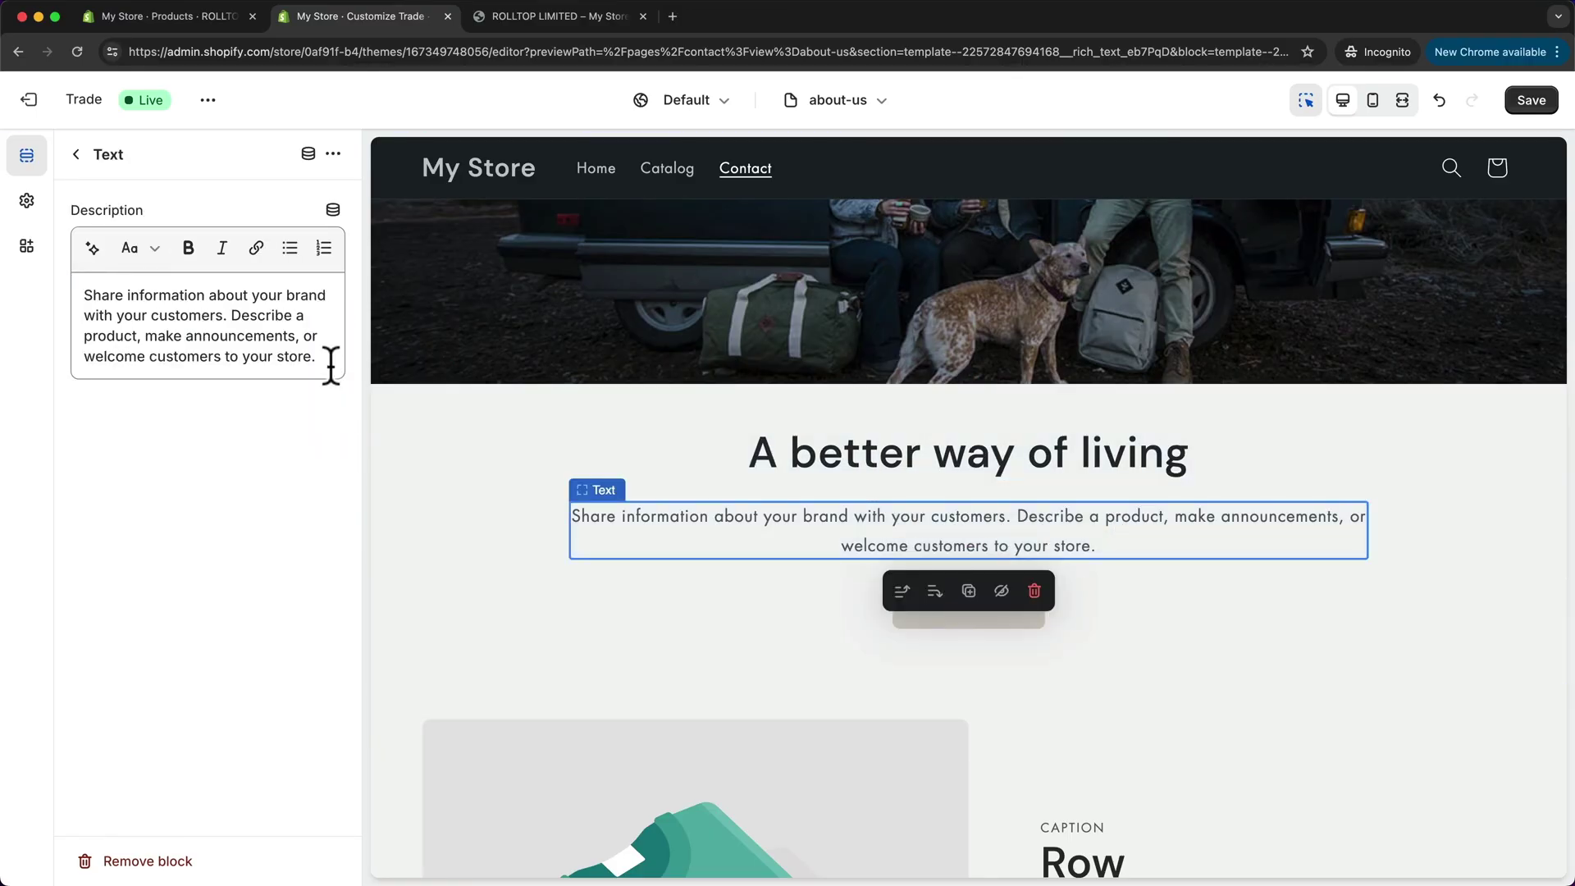
drag(330, 362, 32, 267)
text(We believe in considering the impact of the choices we make every day and view those choices as an opportunity to better ourselves. Our purpose is to Inspire a Better way of Living by creating conscious products that last through time. By marrying innovation with eco-friendly processes, we strive to help shape a cleaner, healthier, and more mindful world where human progress is in harmony with the planet's.)
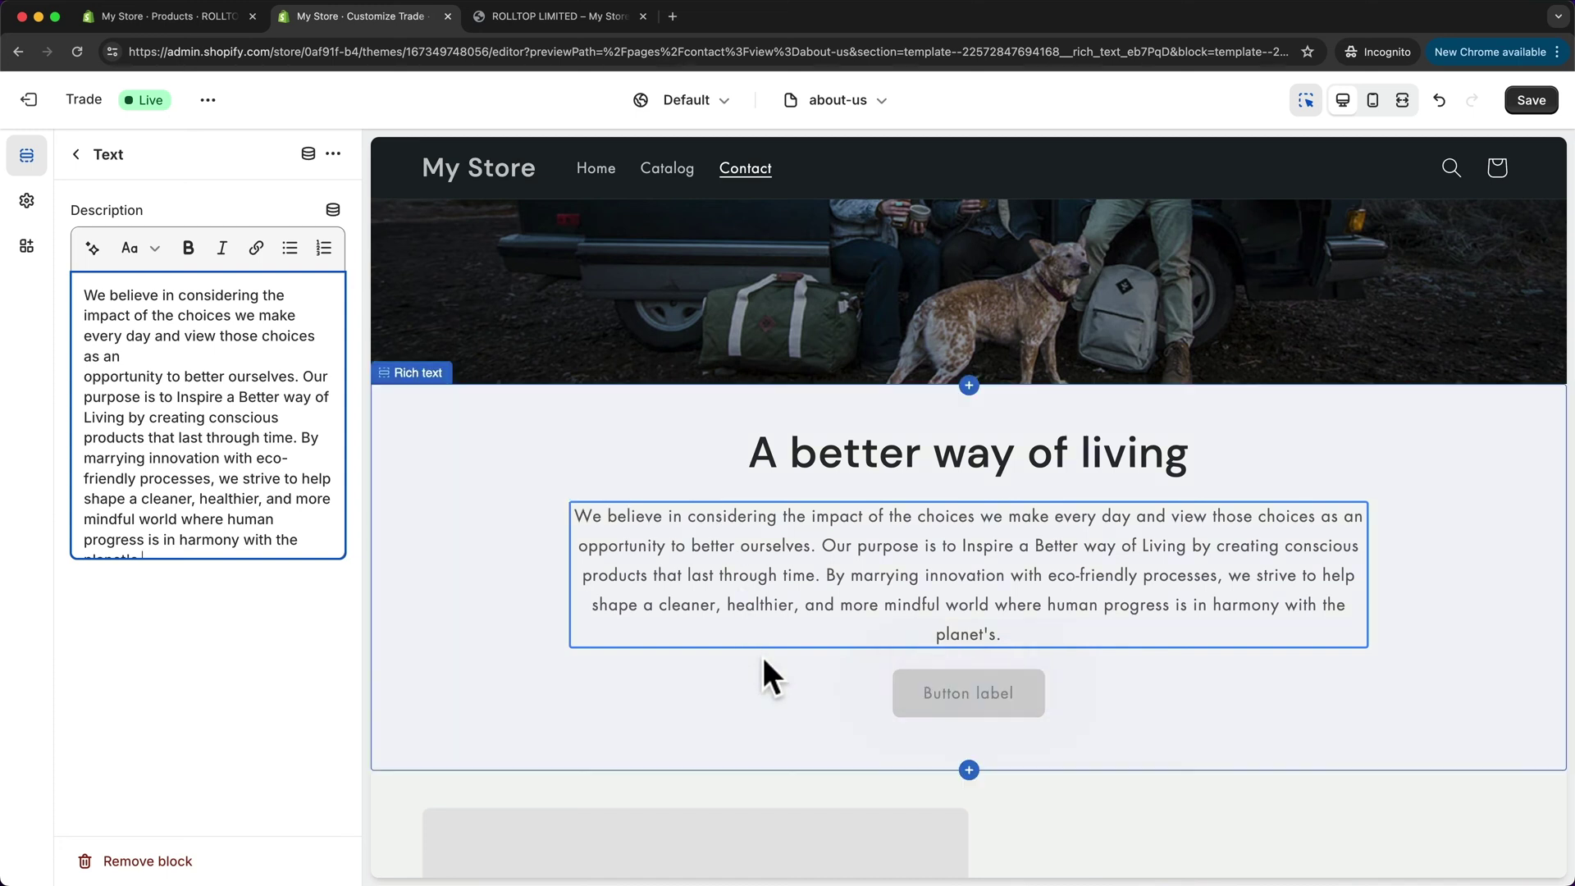
click(76, 155)
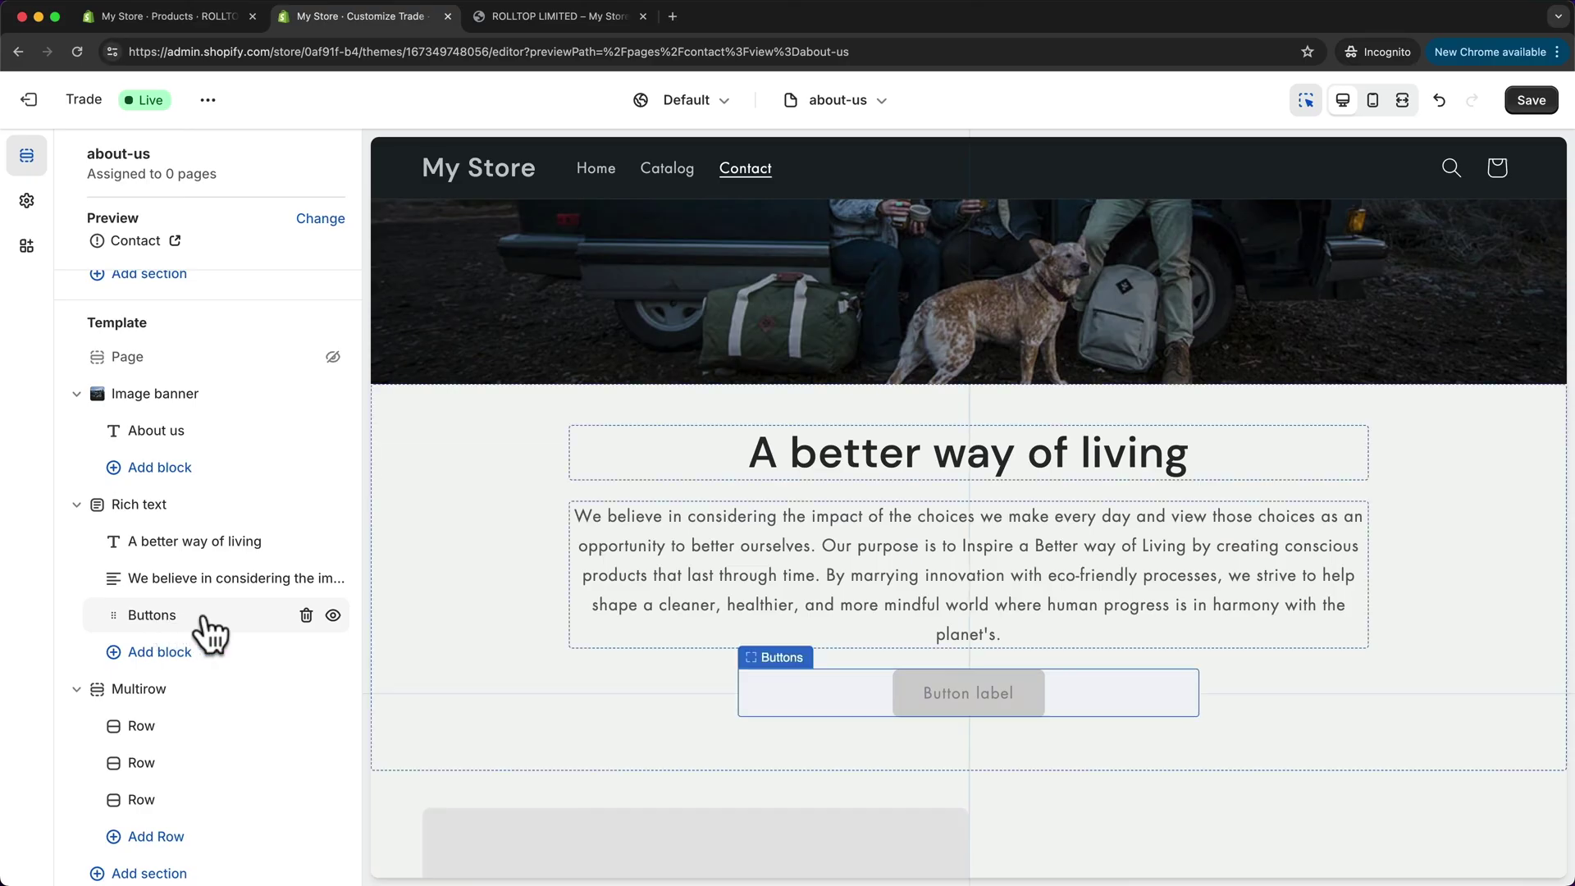
click(307, 616)
scroll(708, 541, down, 3)
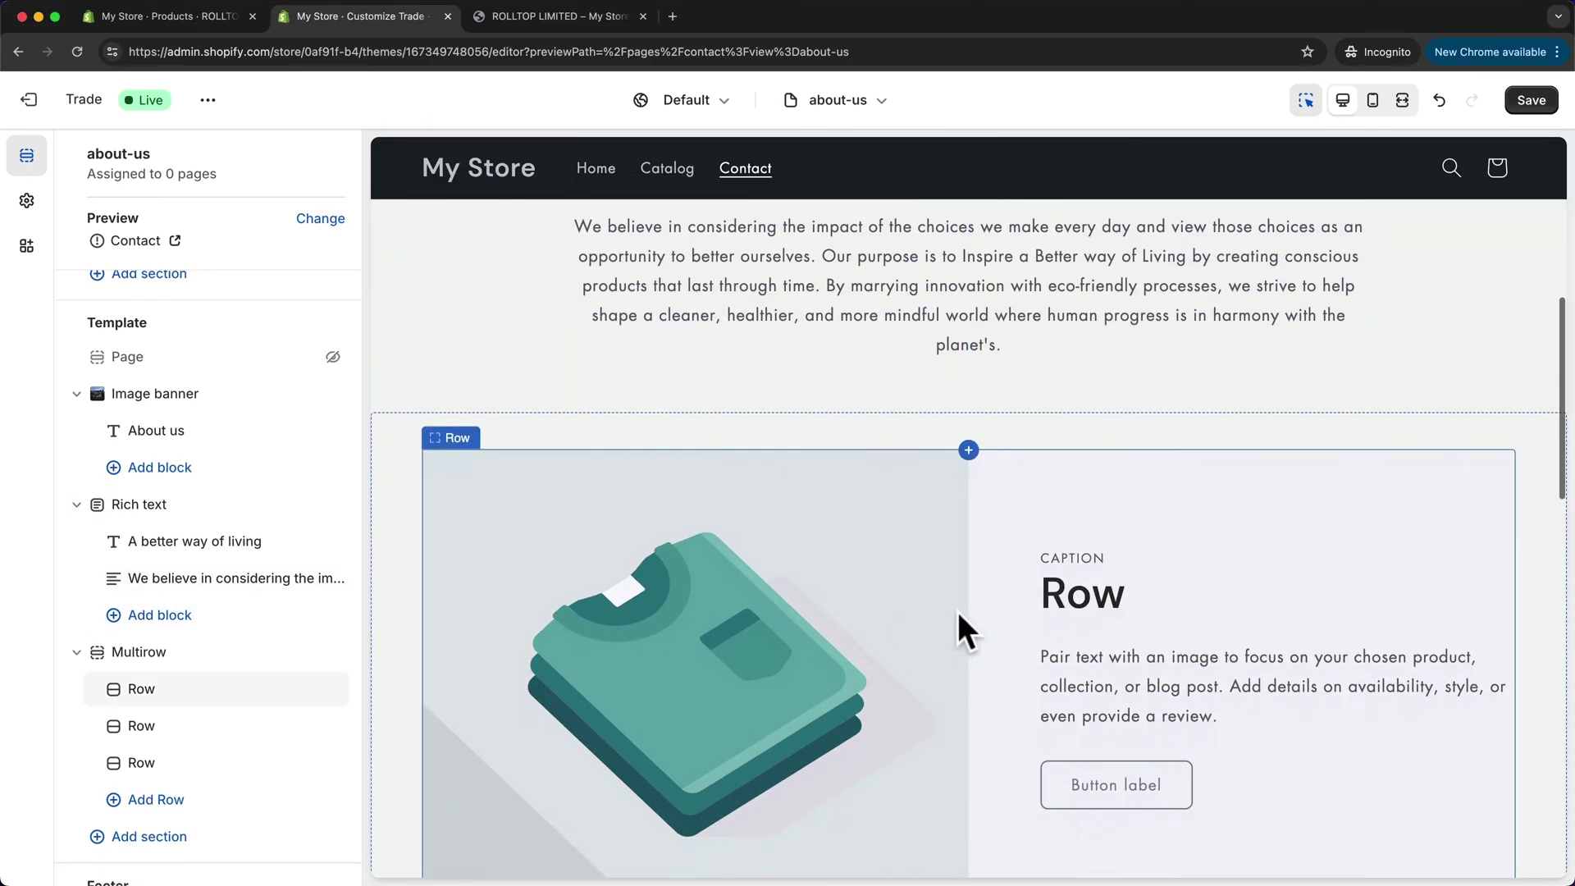
Step: Upload a photo for the first row's image and clear its placeholder caption
click(780, 461)
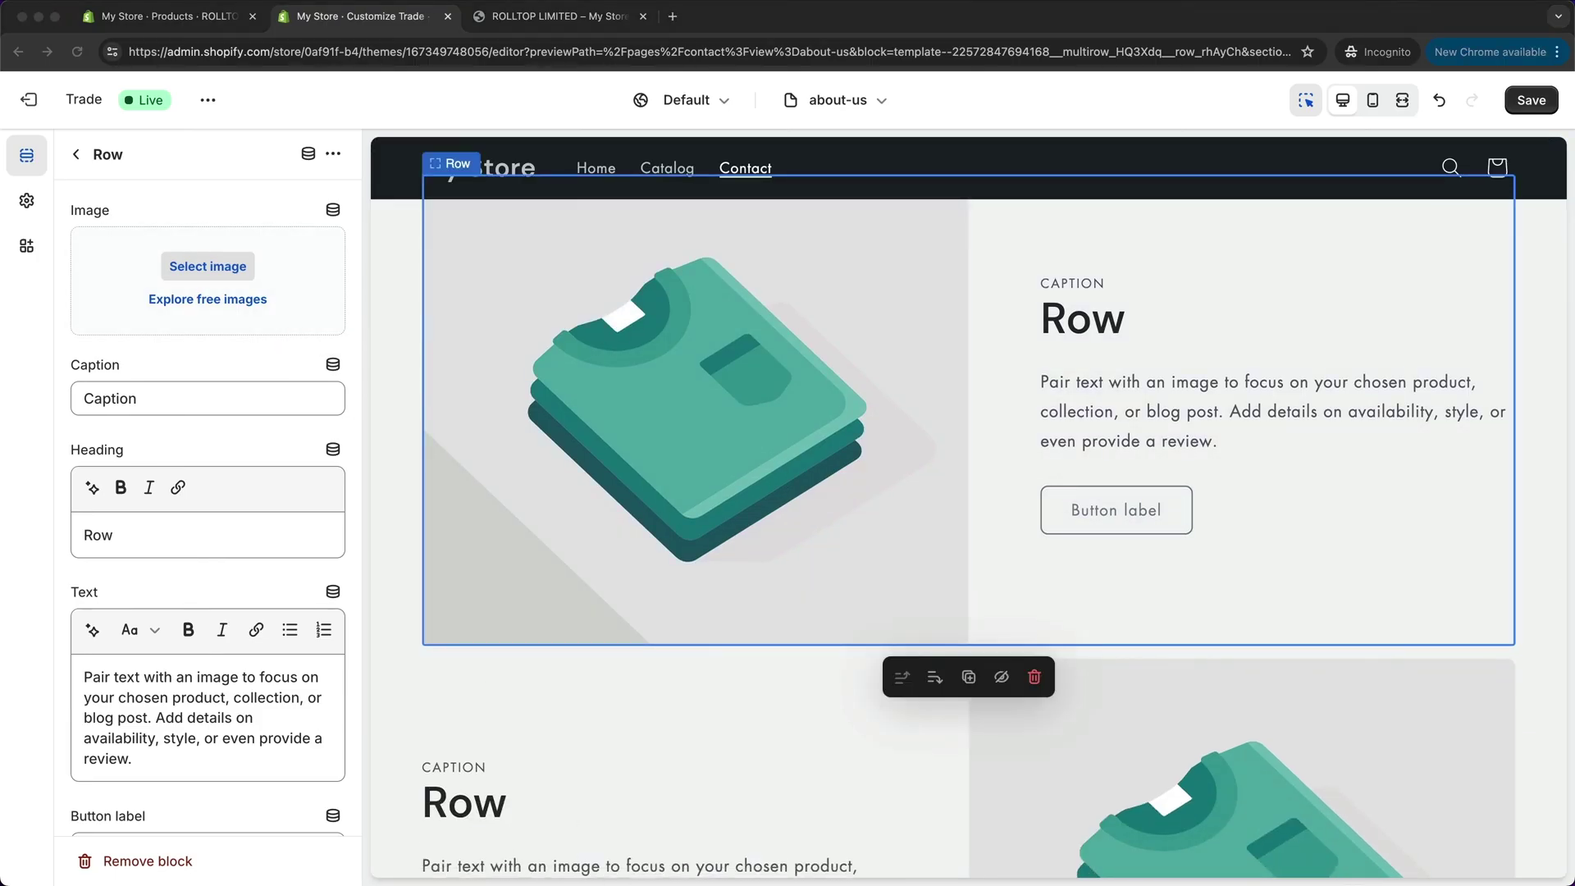
drag(414, 548, 226, 276)
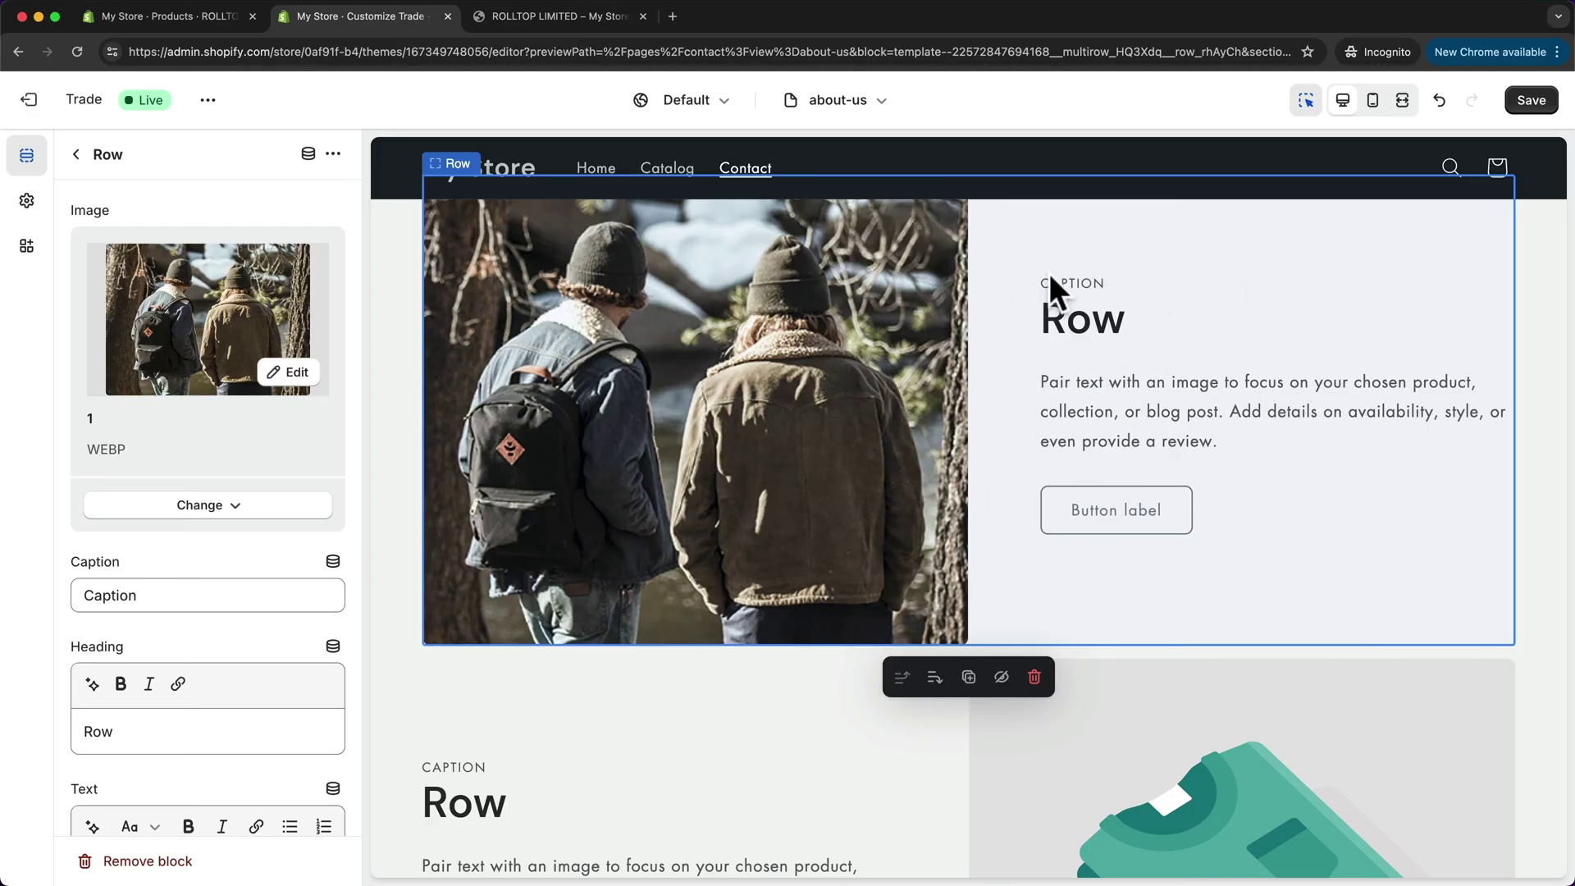
click(158, 594)
drag(158, 594, 66, 594)
key(BackSpace)
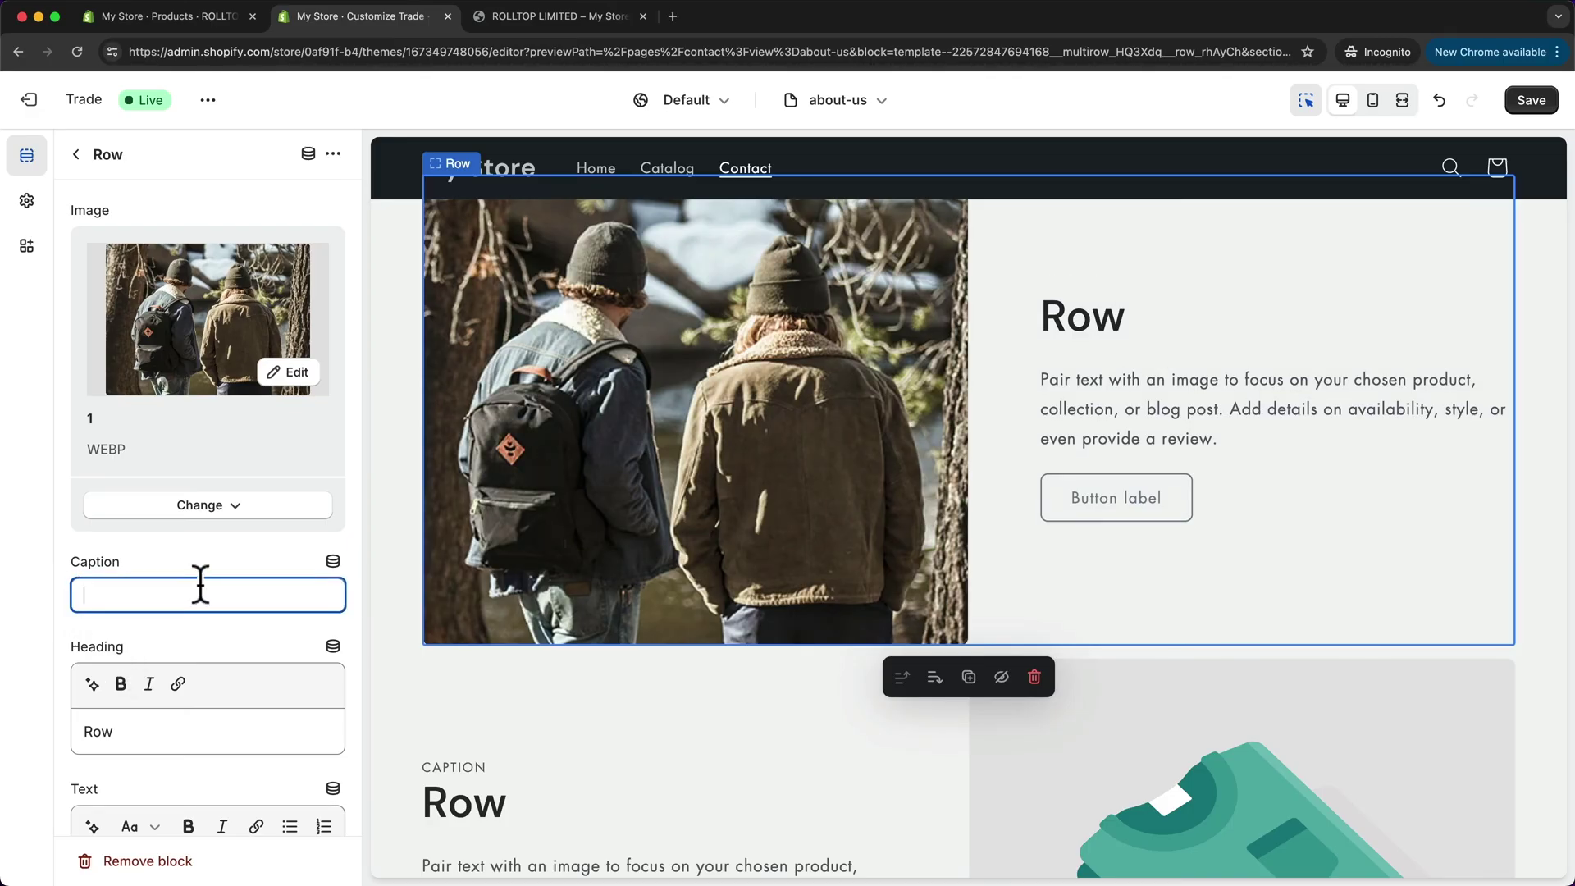
scroll(189, 595, down, 2)
Step: Retitle the first row 'What we make' and paste in the product paragraph
drag(180, 603, 77, 598)
text(W)
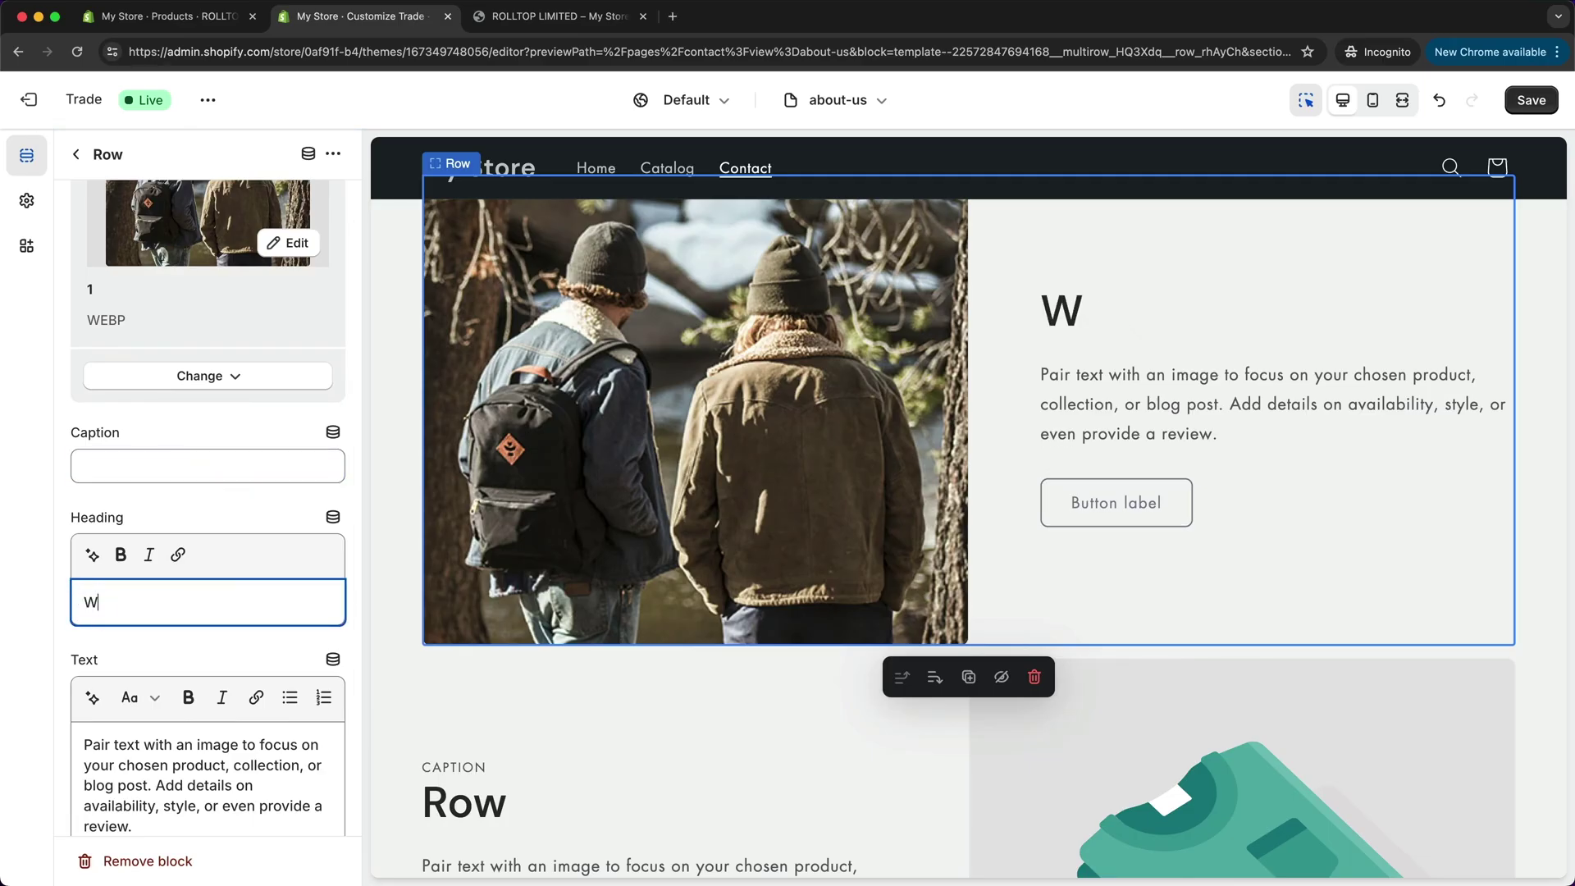
text(hat we amke)
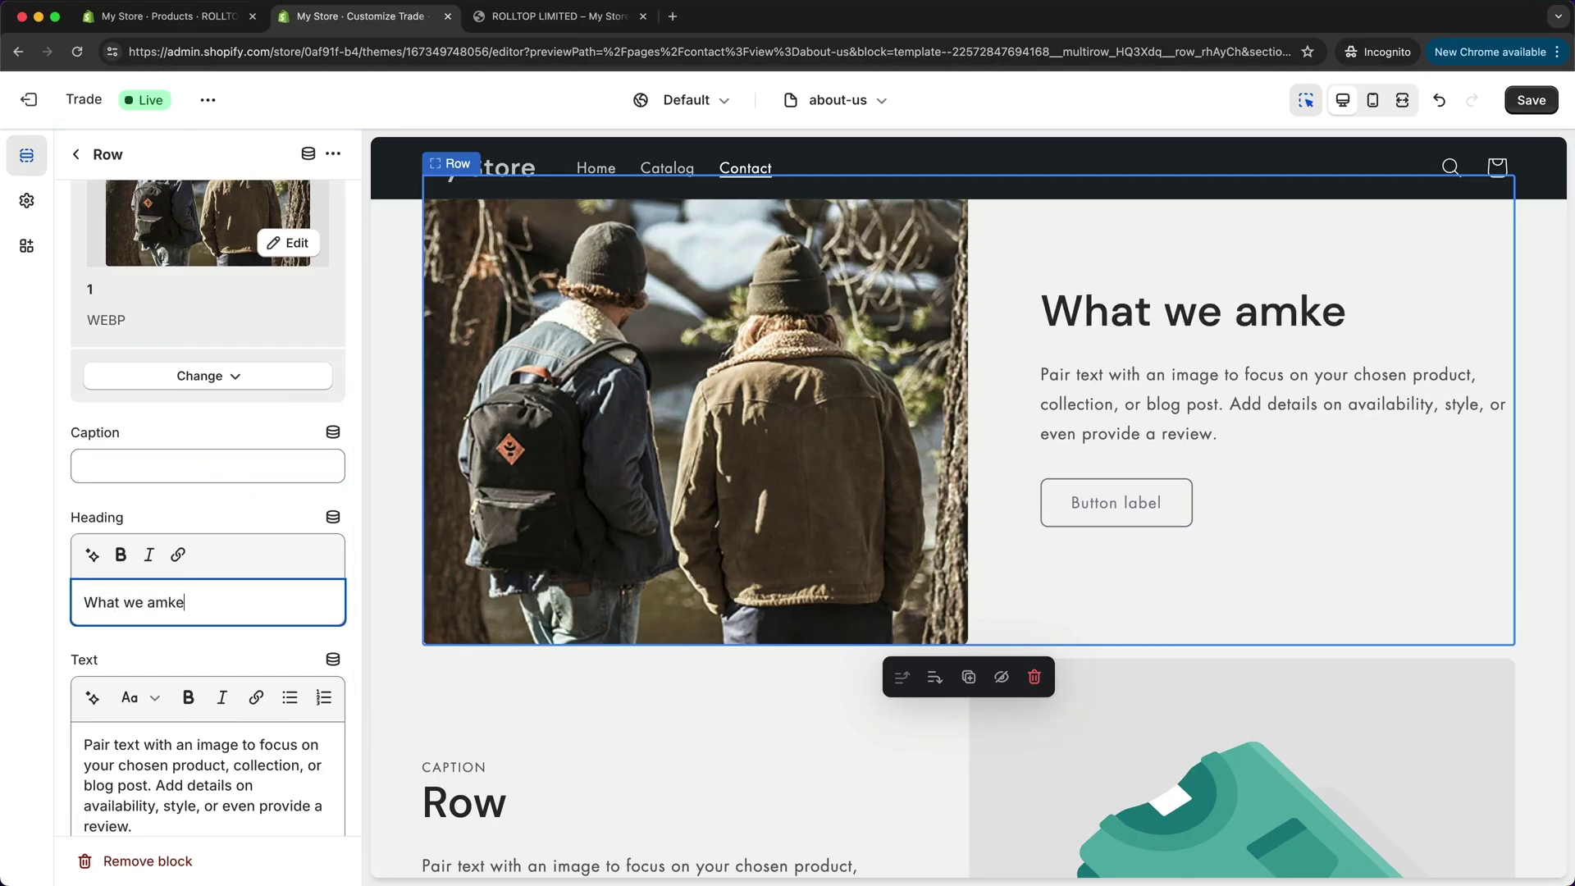
key(BackSpace)
key(BackSpace)
key(BackSpace)
key(BackSpace)
text(make)
scroll(147, 598, down, 2)
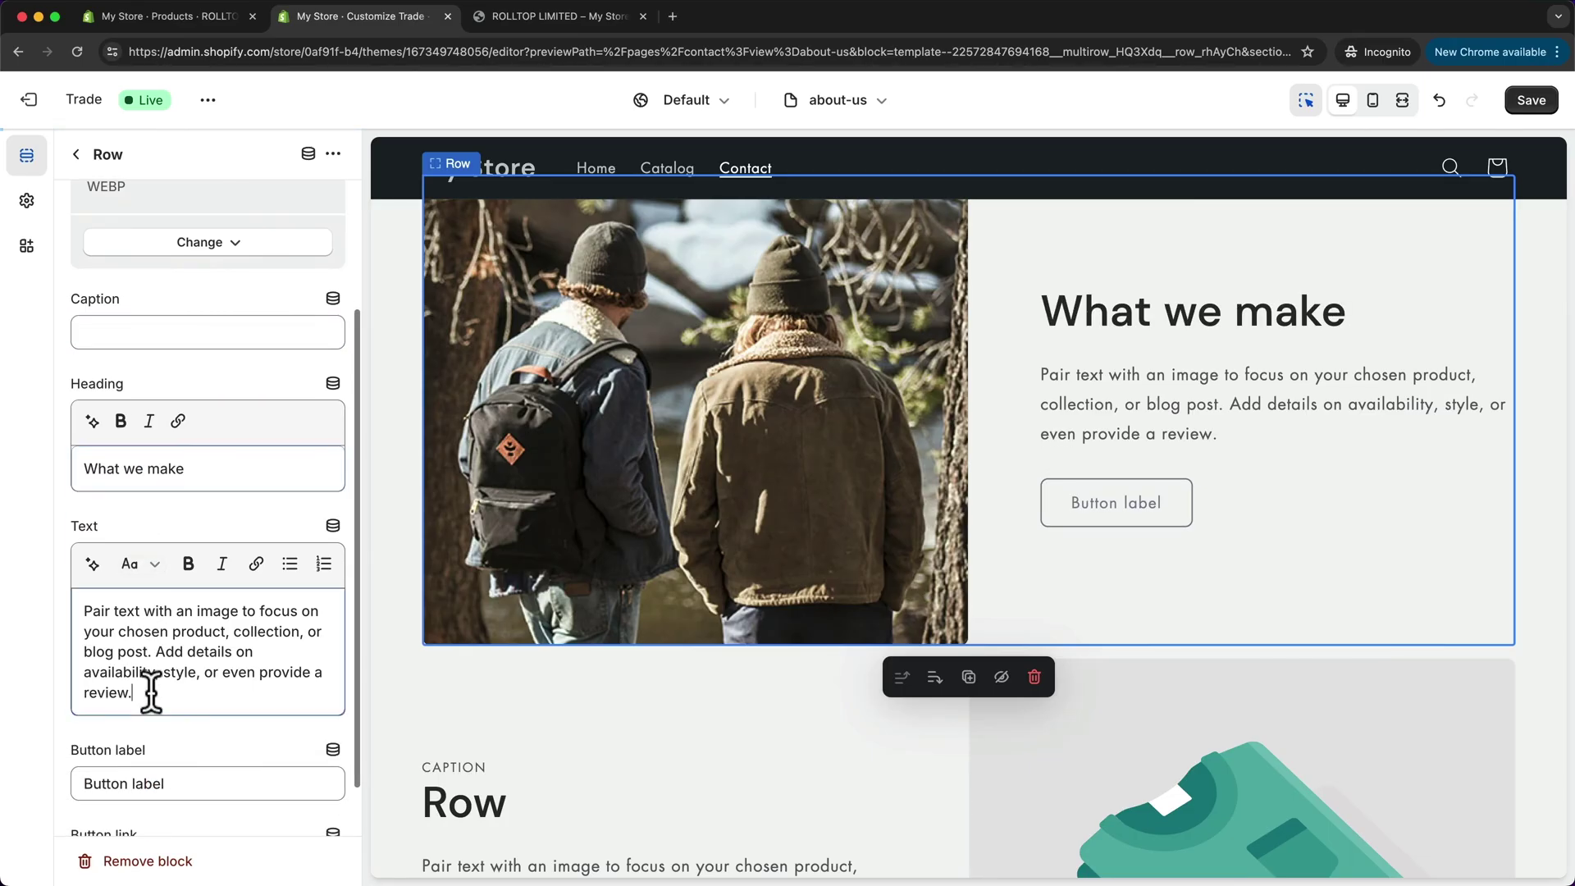
drag(151, 696, 85, 611)
text(Our products are inspired by a desire to create gear that seamlessly transitions through every part of your day. Whether you are outdoor adventuring, on a road trip, or simply kicking back at home, our technical yet simple designs have you covered.)
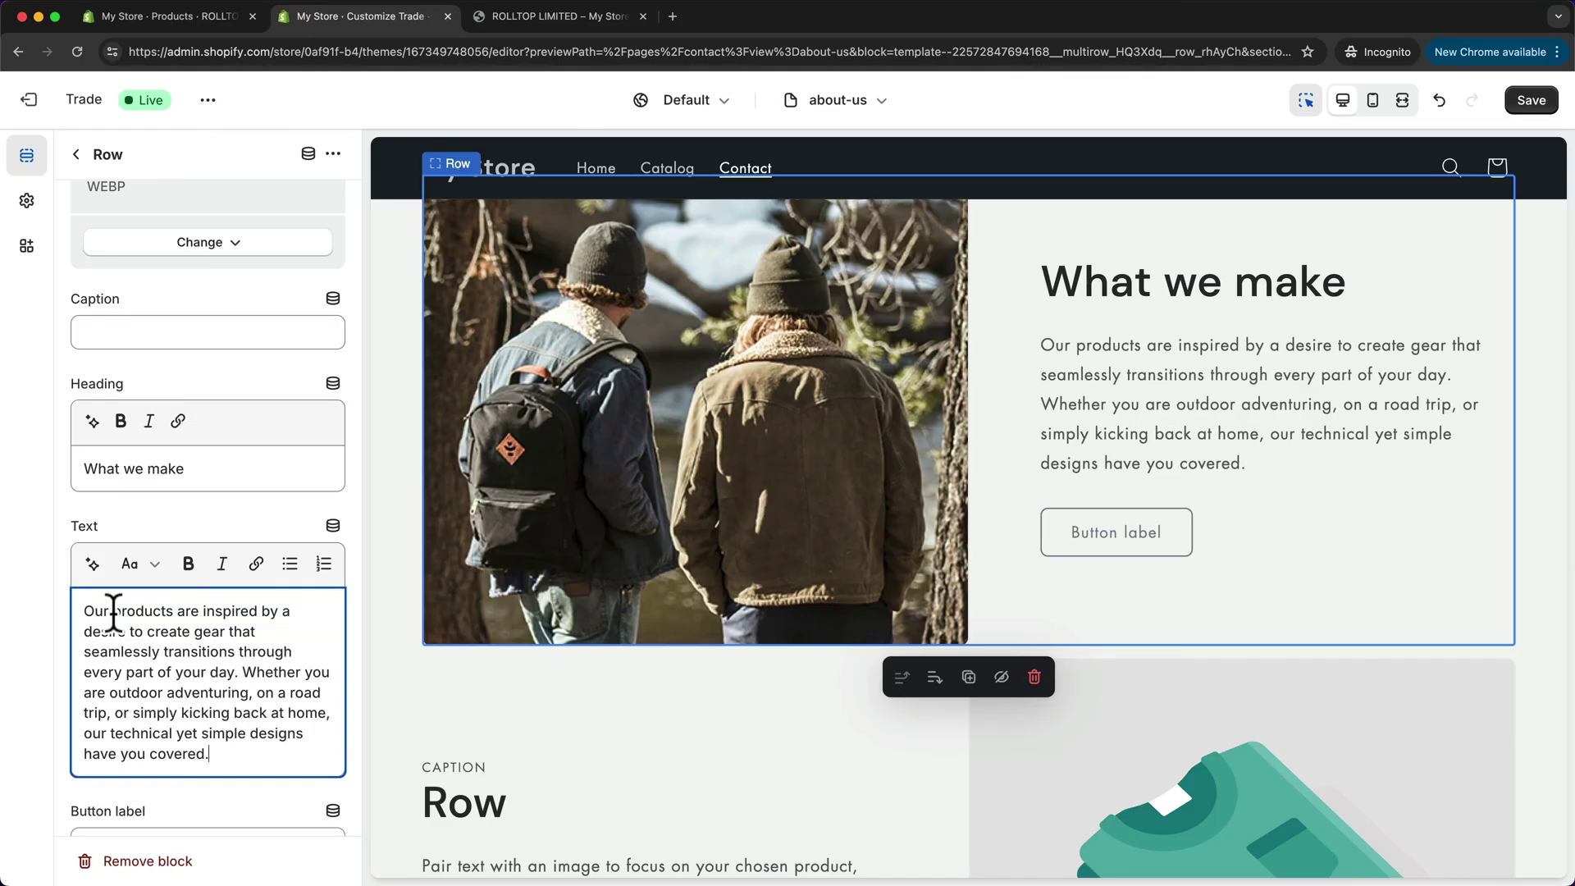
Step: Delete the first row's button label so its button disappears
scroll(161, 575, down, 2)
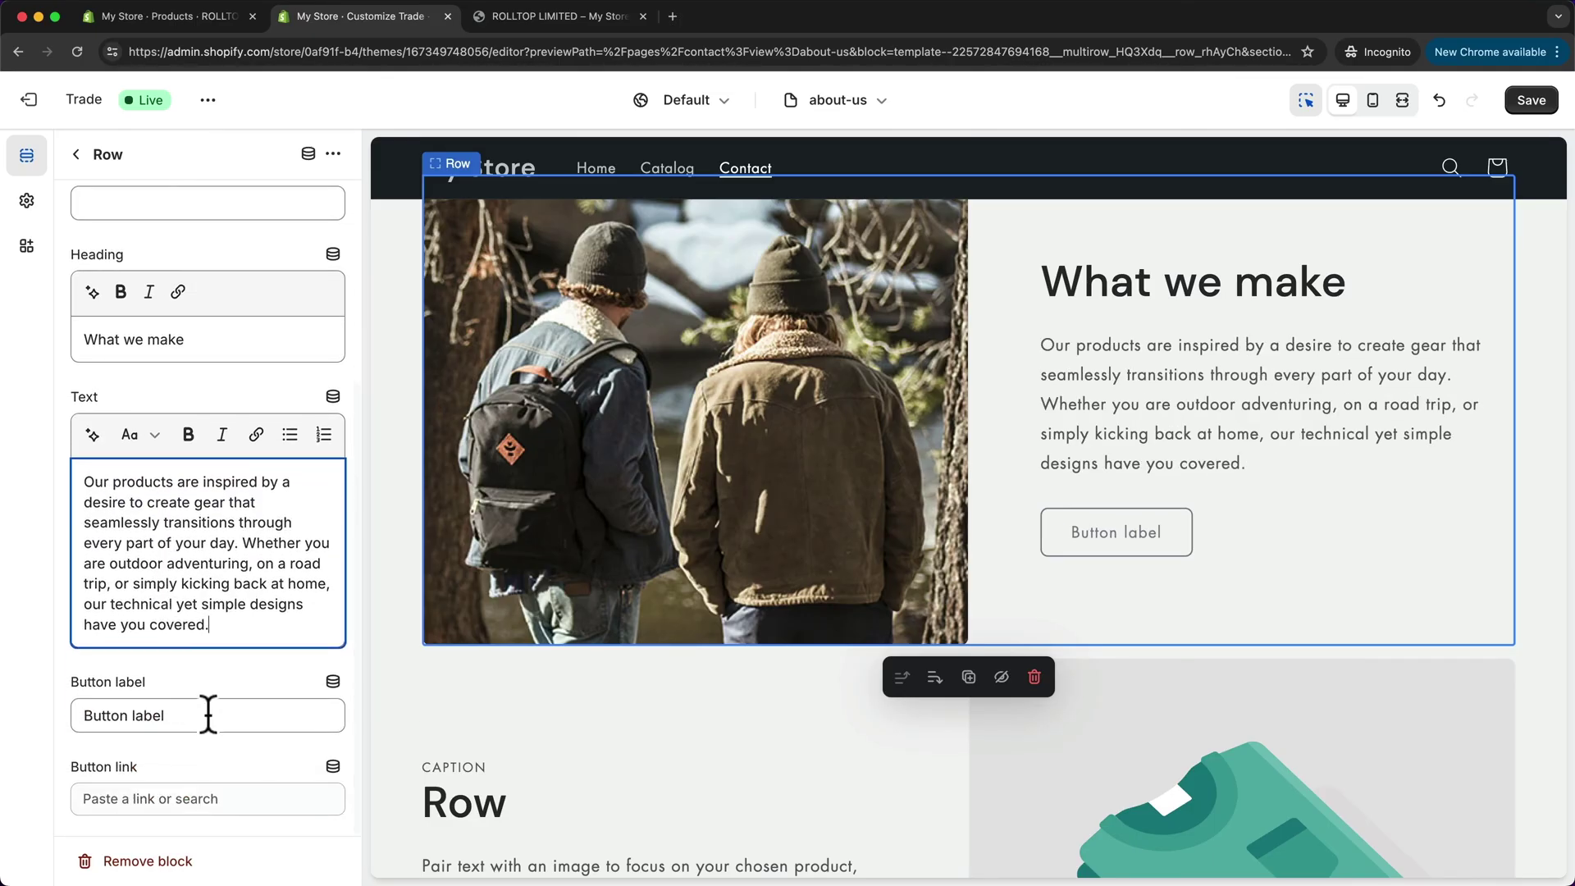
drag(218, 715, 78, 714)
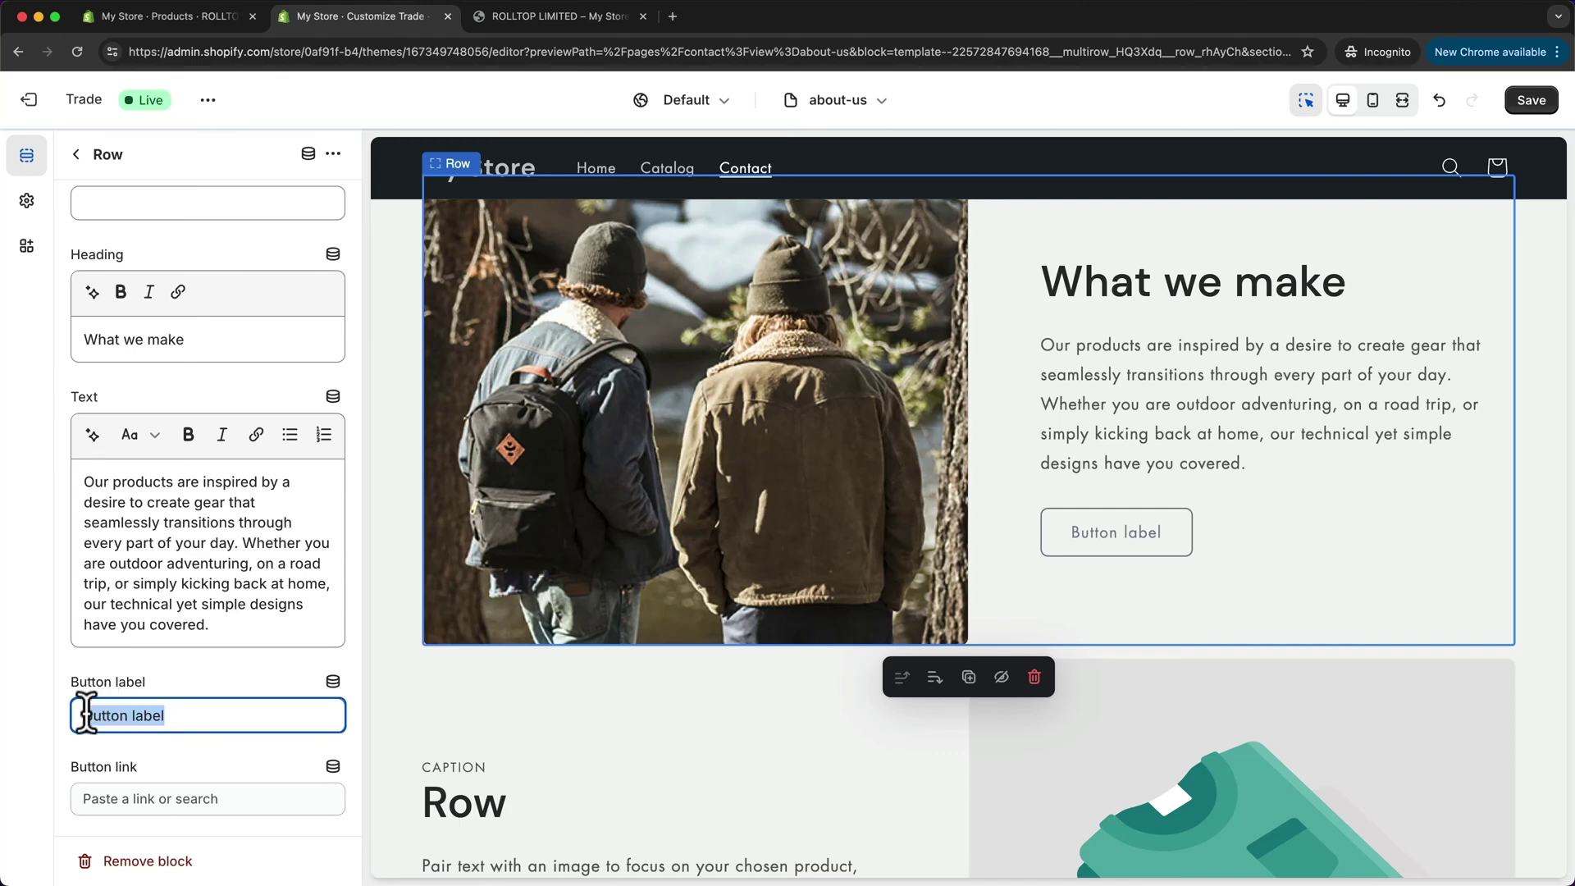
key(BackSpace)
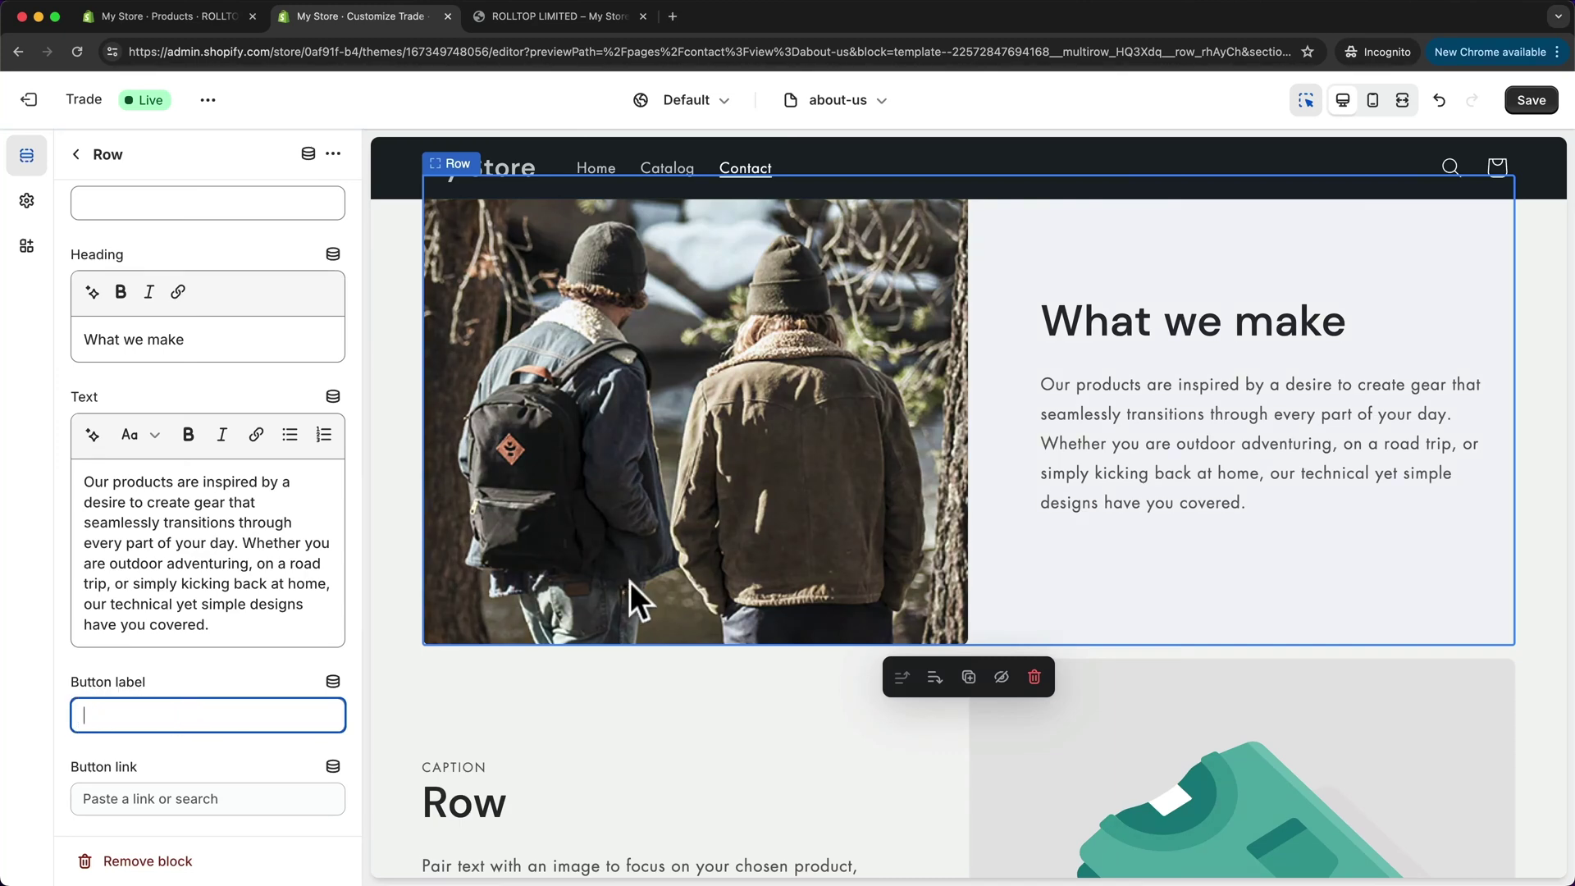
scroll(630, 582, down, 5)
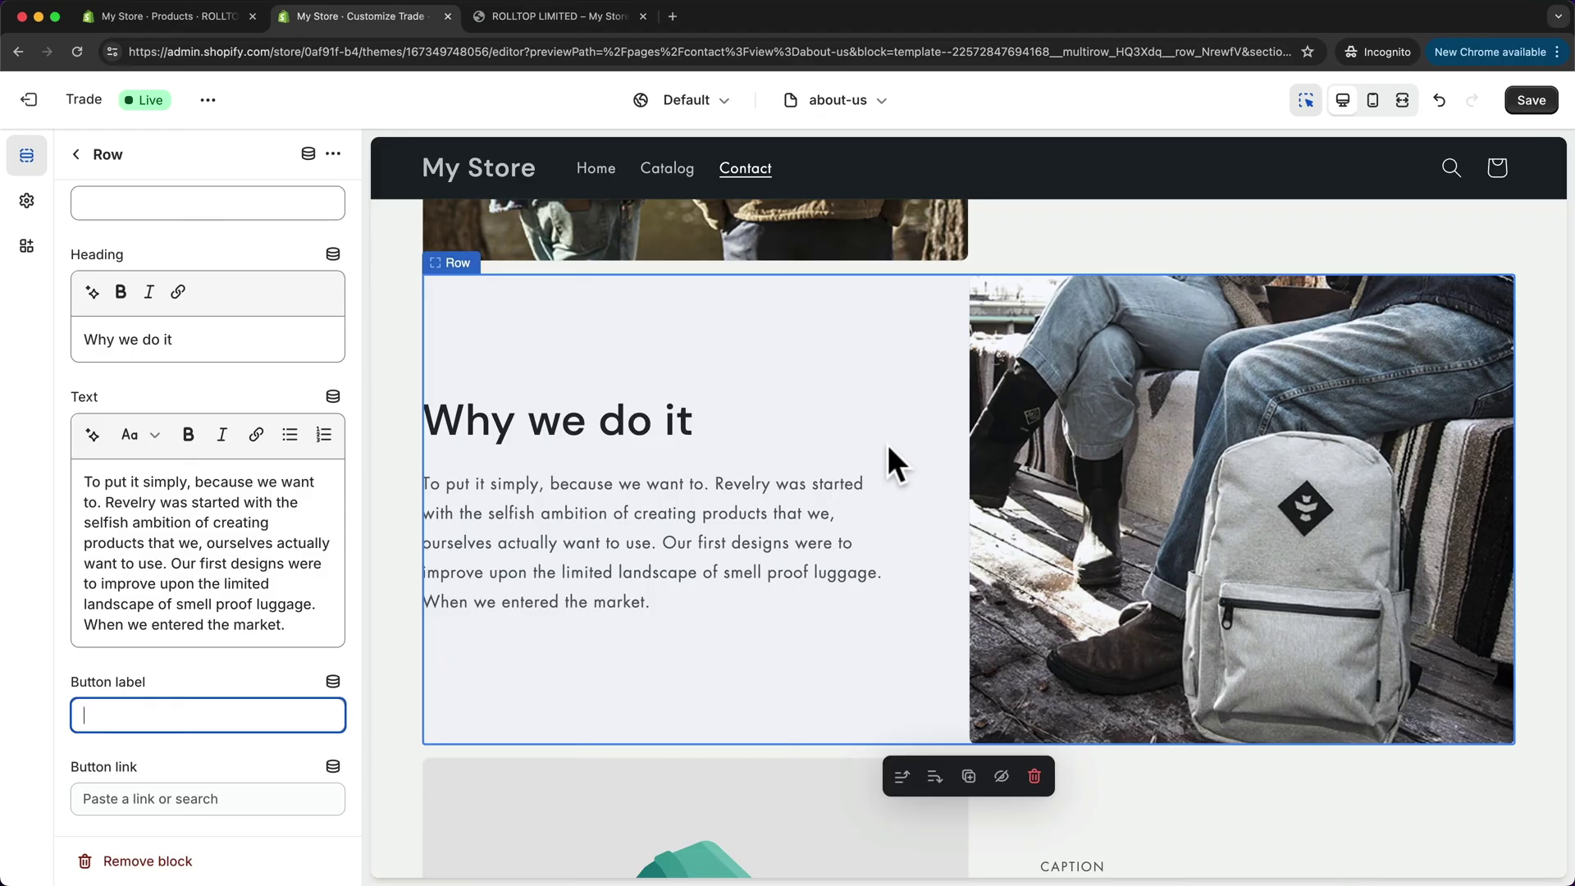
scroll(889, 448, down, 7)
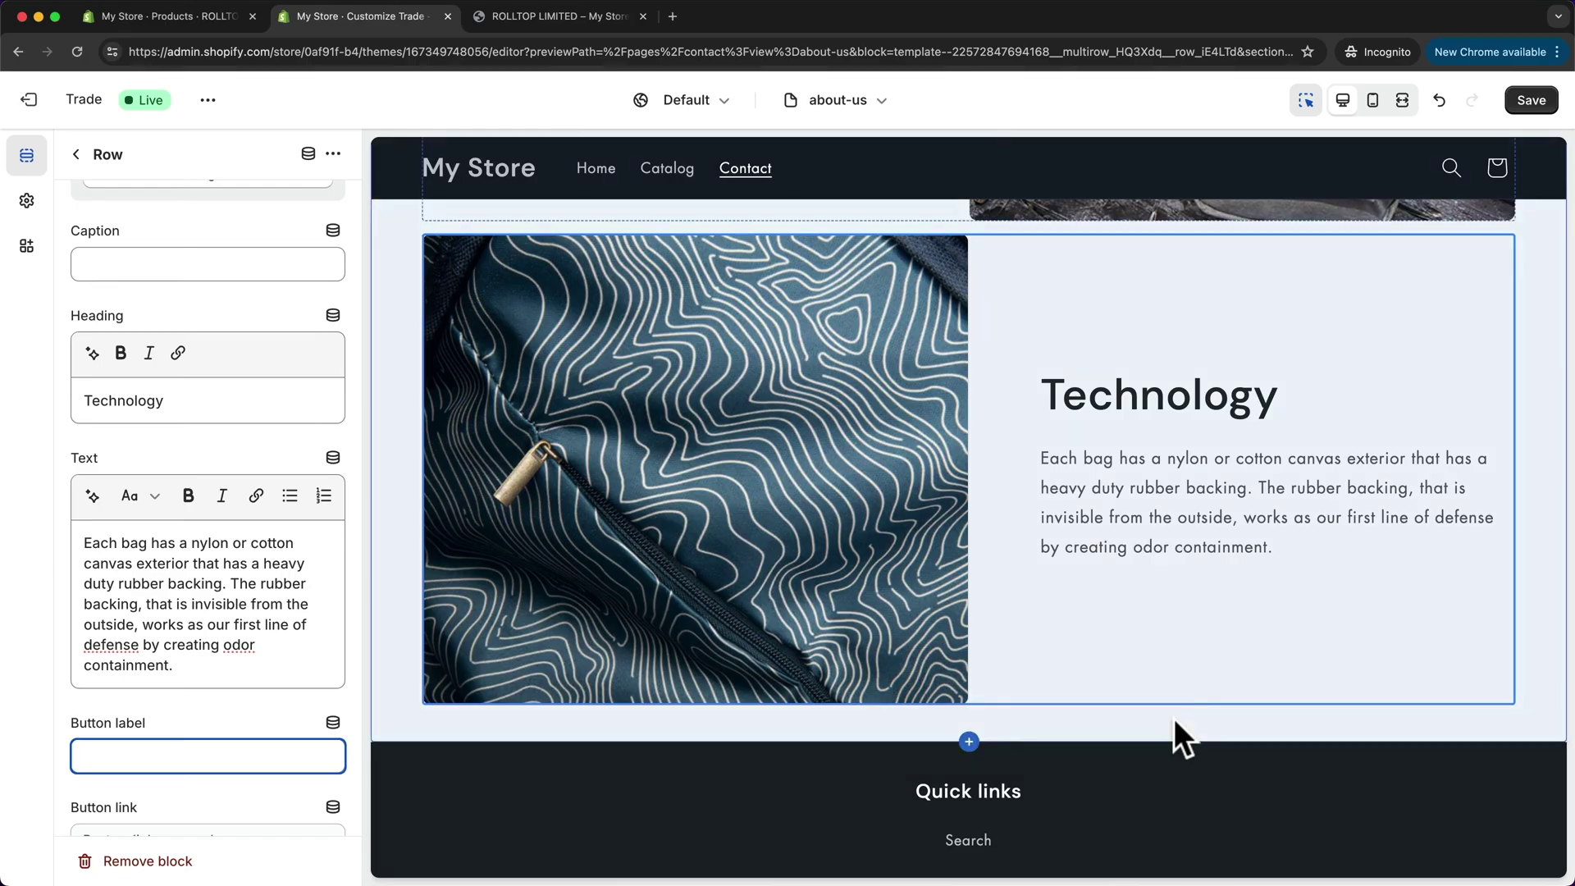
Step: Add an Email signup section below the Multirow
click(77, 154)
click(131, 727)
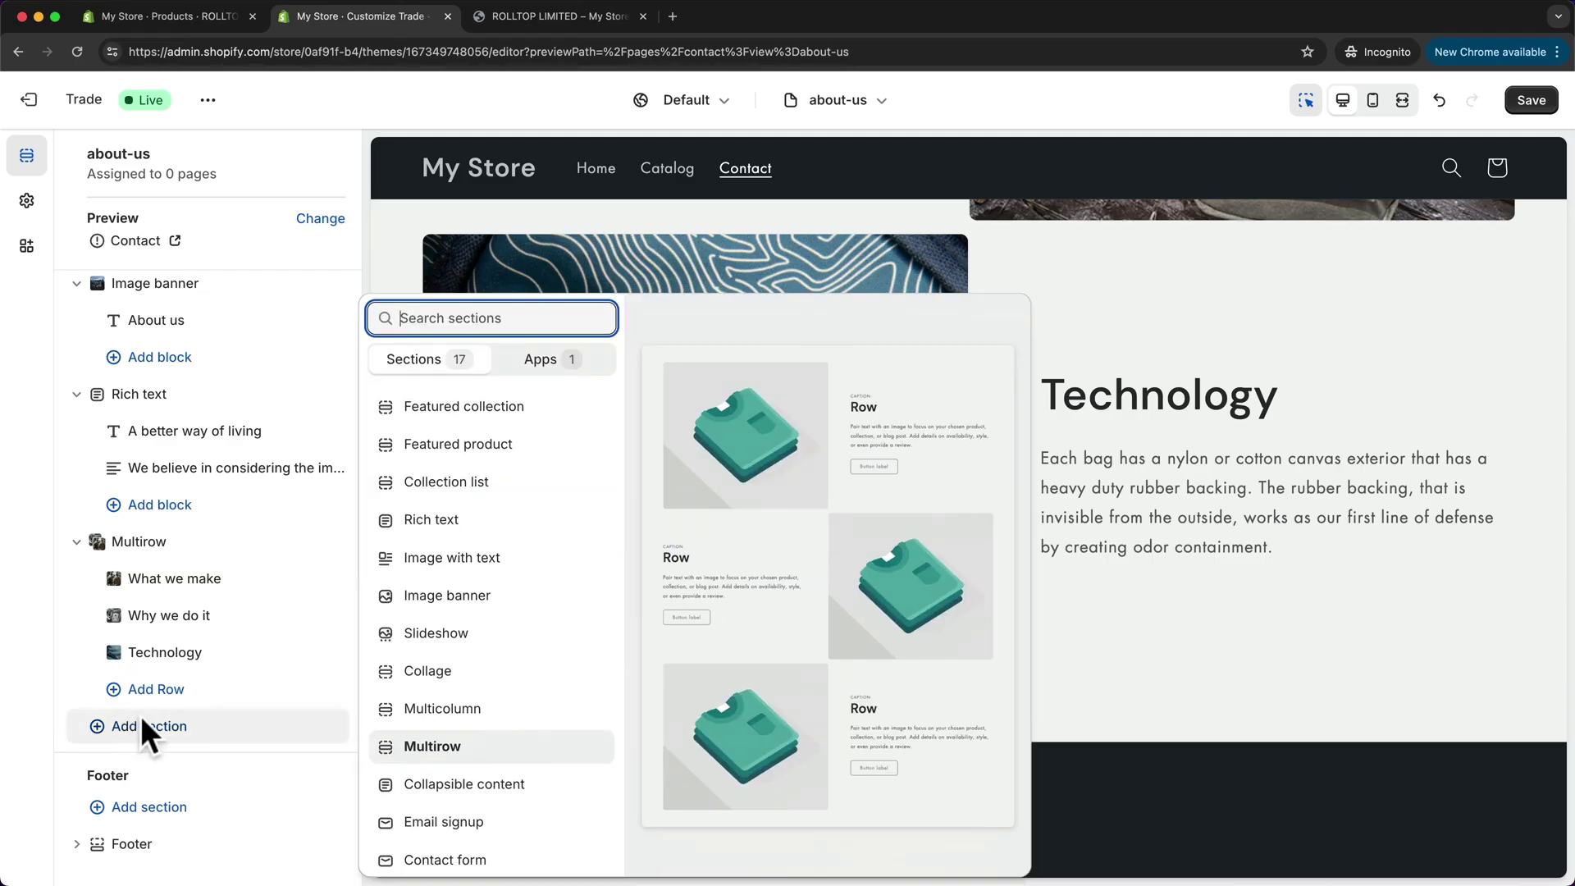
click(455, 820)
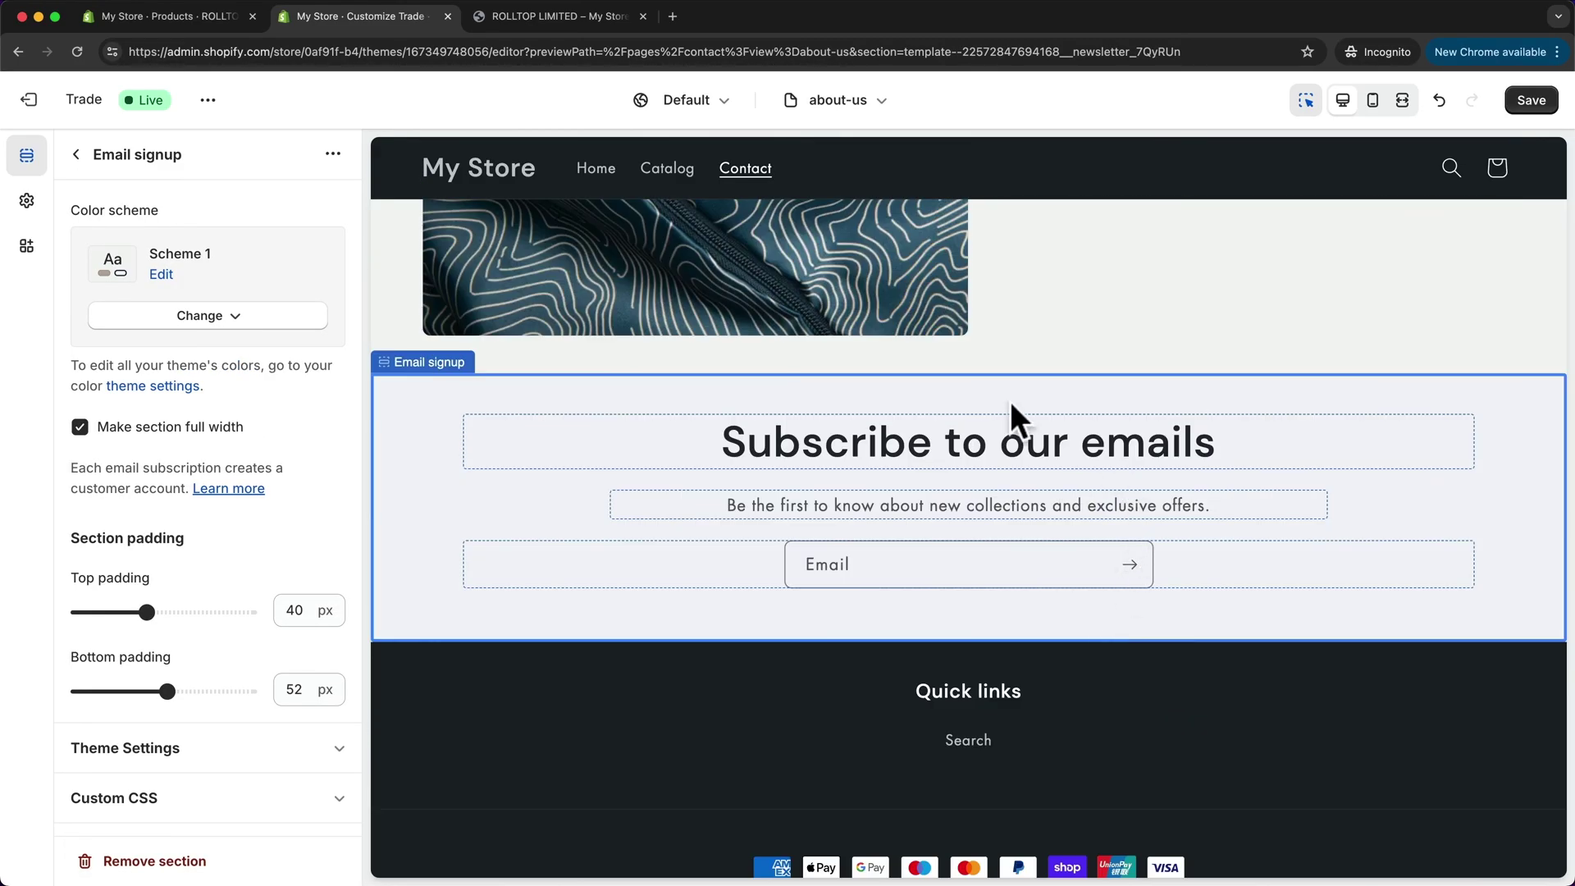
Step: Change the signup heading to 'Subscribe to our newsletter' and save the about-us template
click(894, 436)
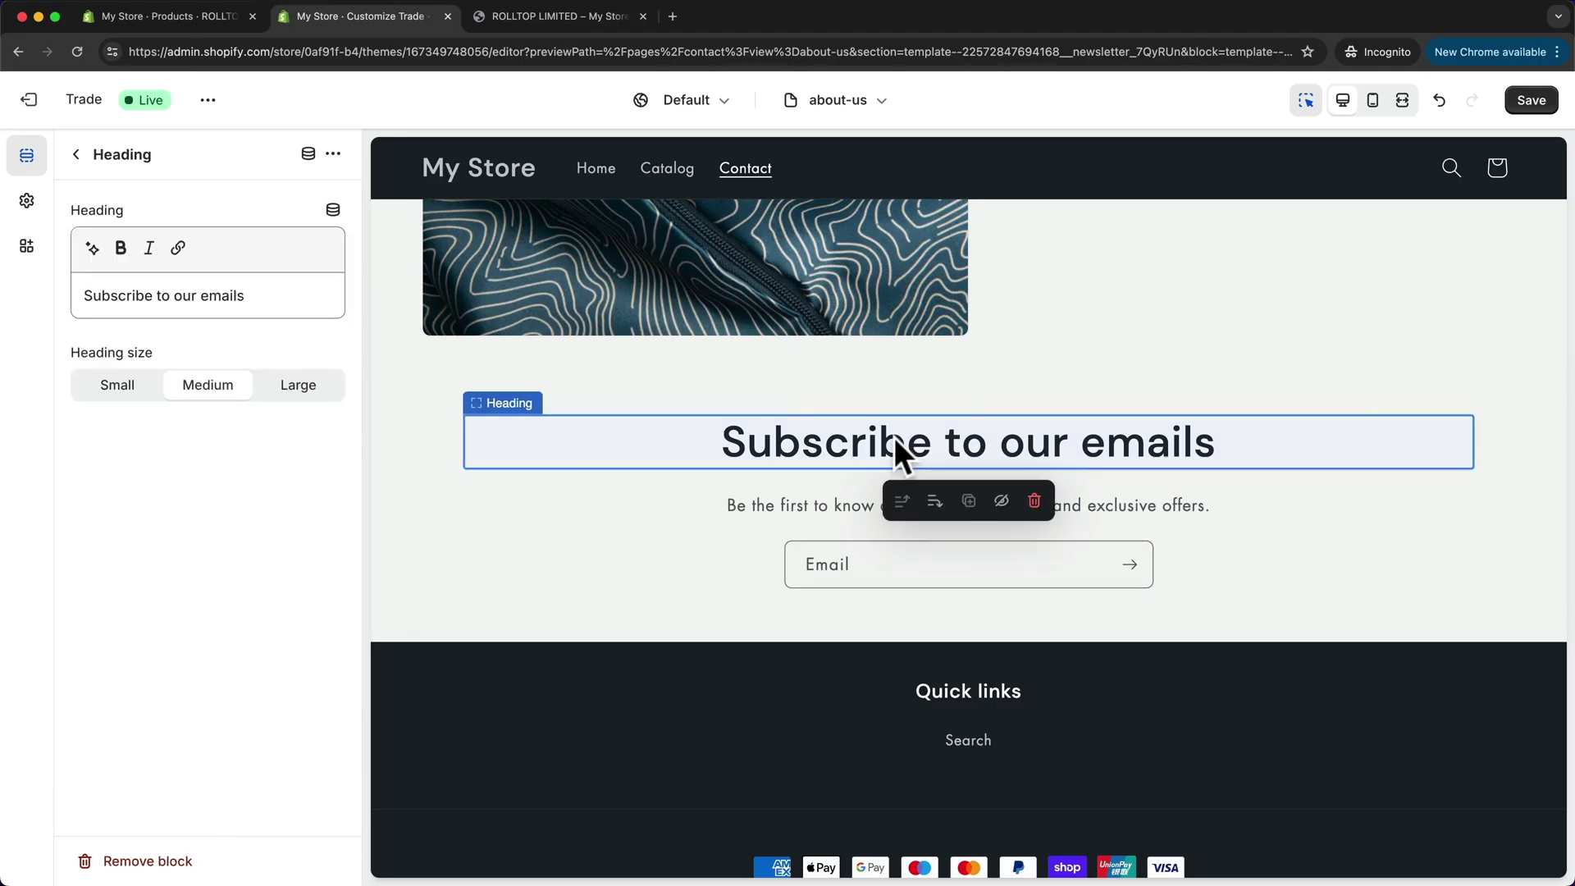
double_click(207, 296)
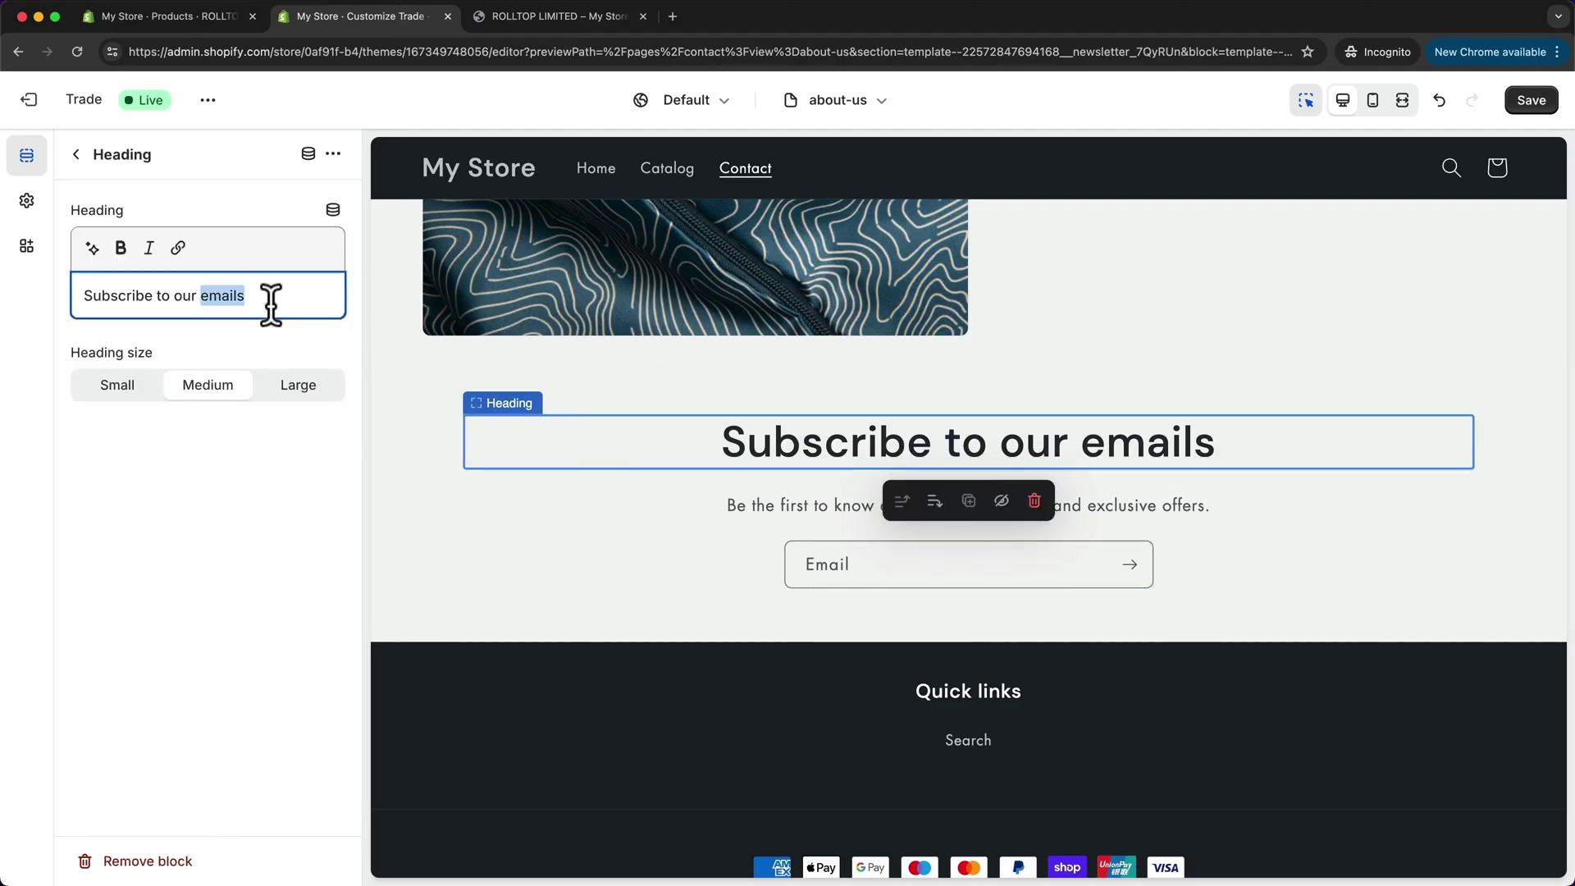
text(newsletter)
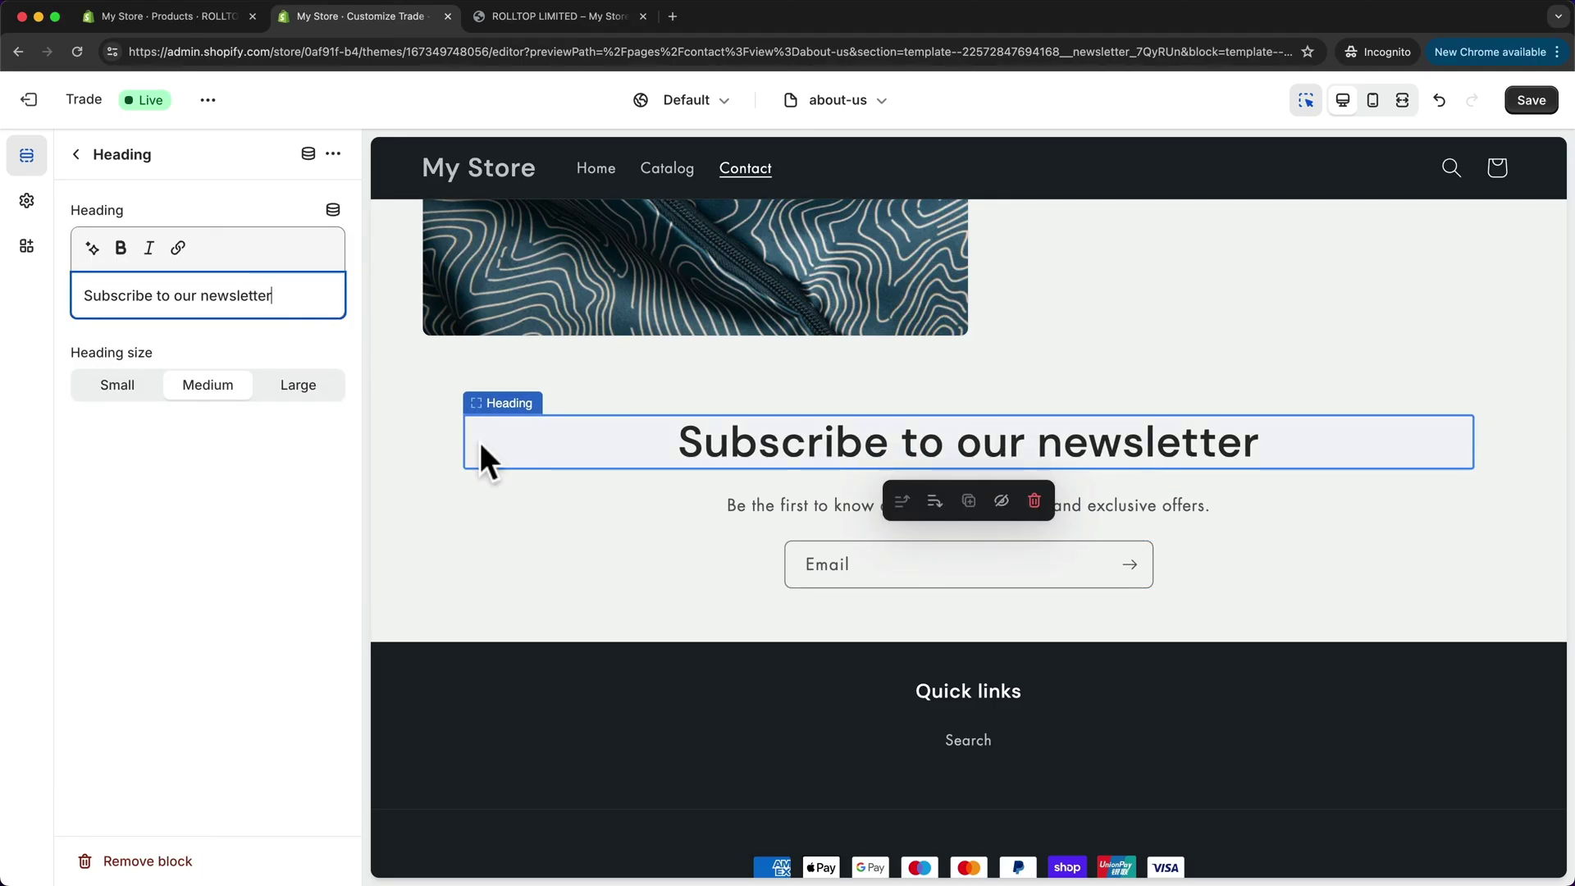
click(1531, 100)
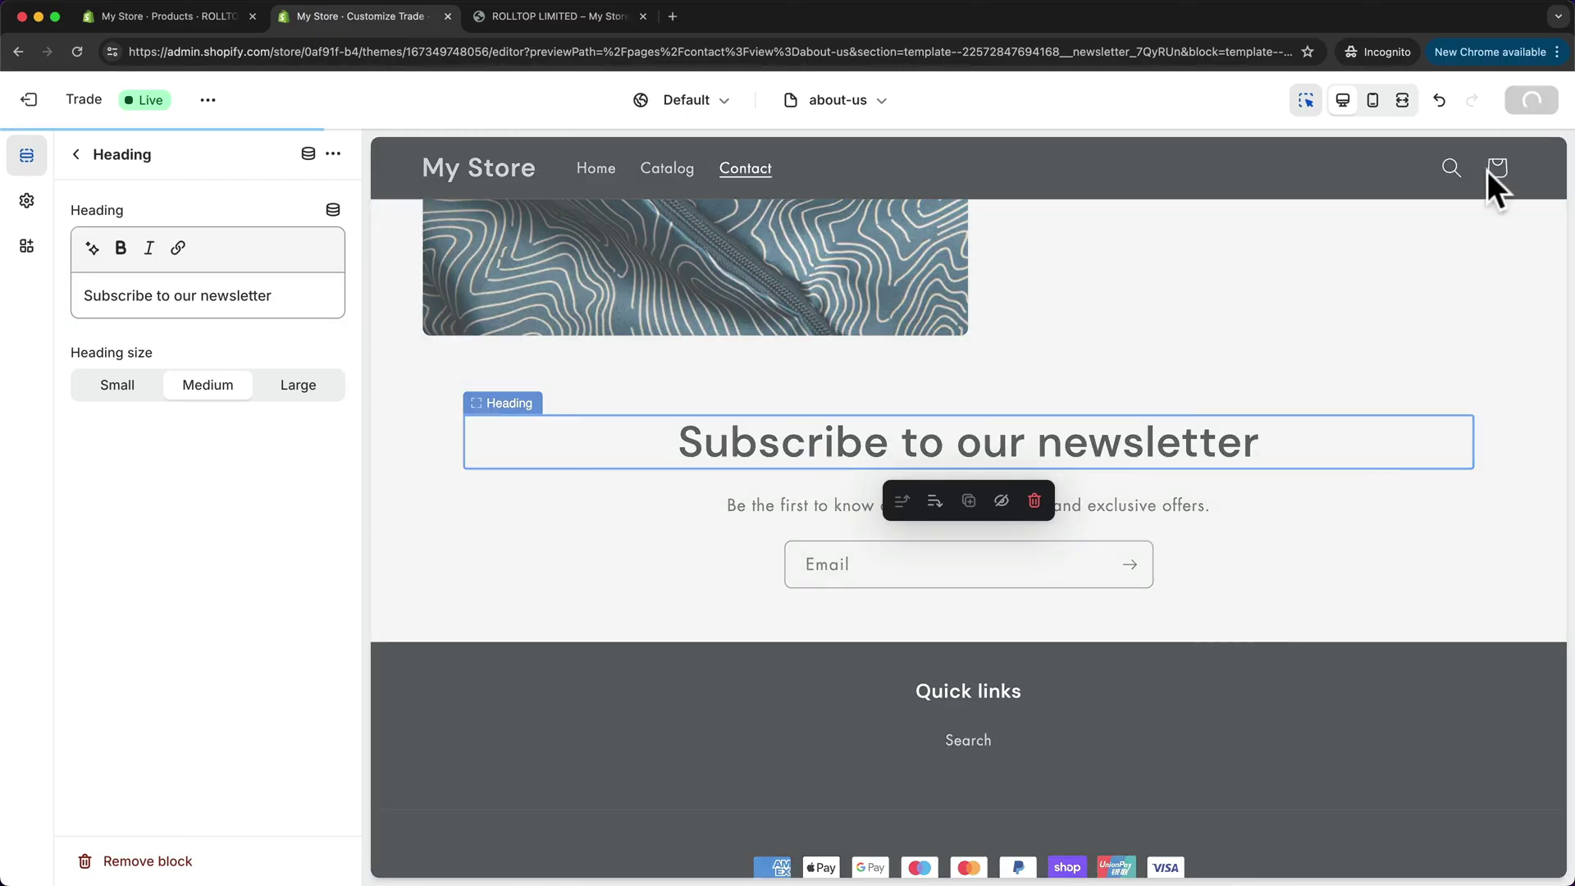
scroll(1182, 571, up, 10)
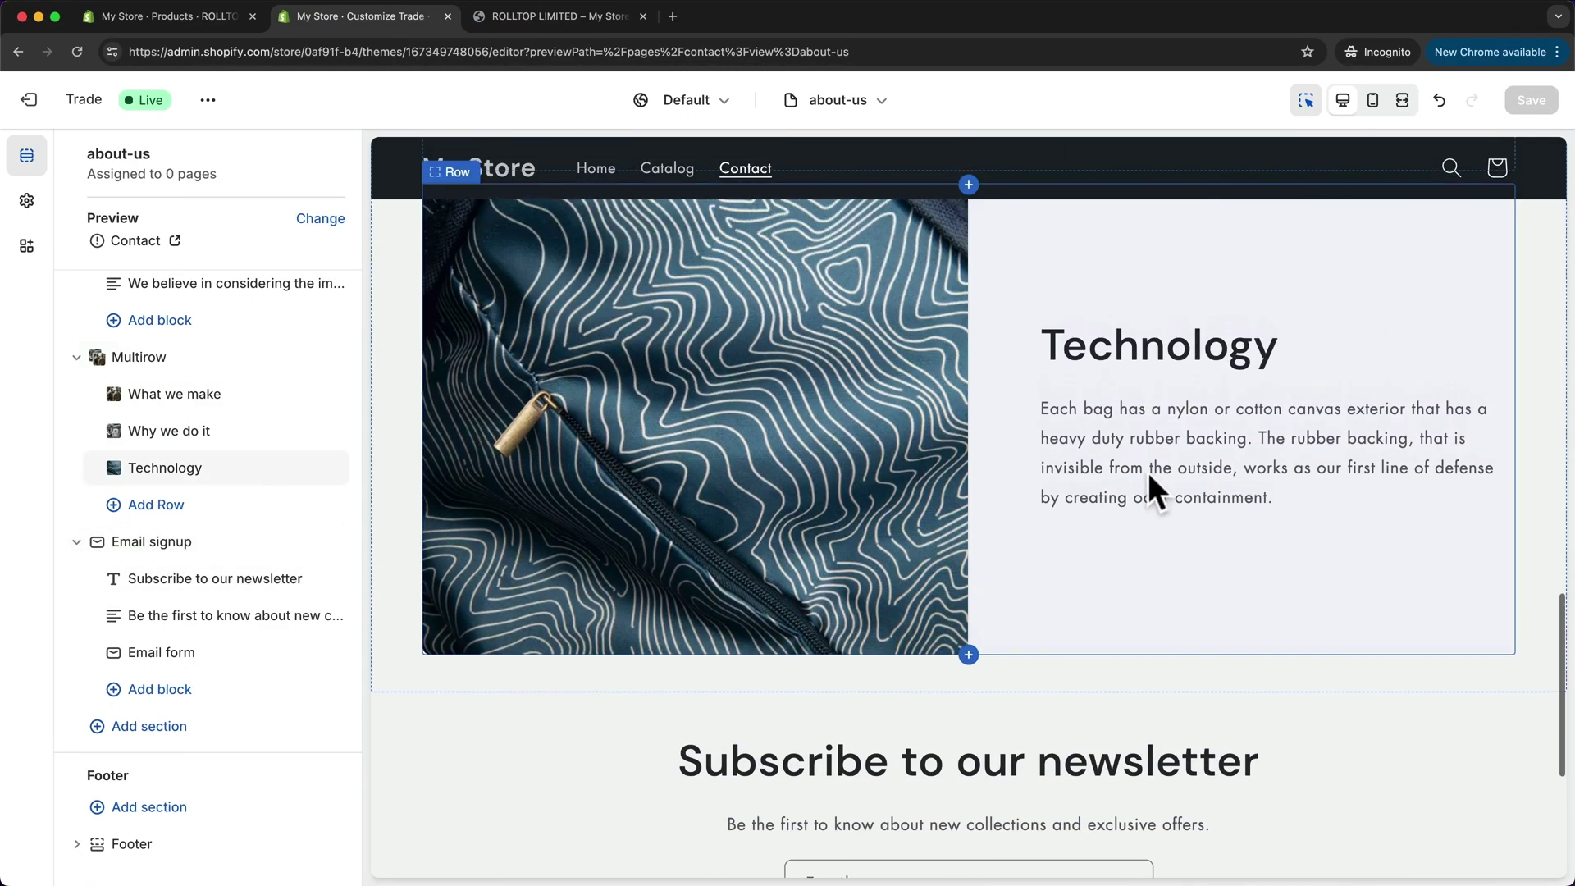
scroll(1157, 479, up, 10)
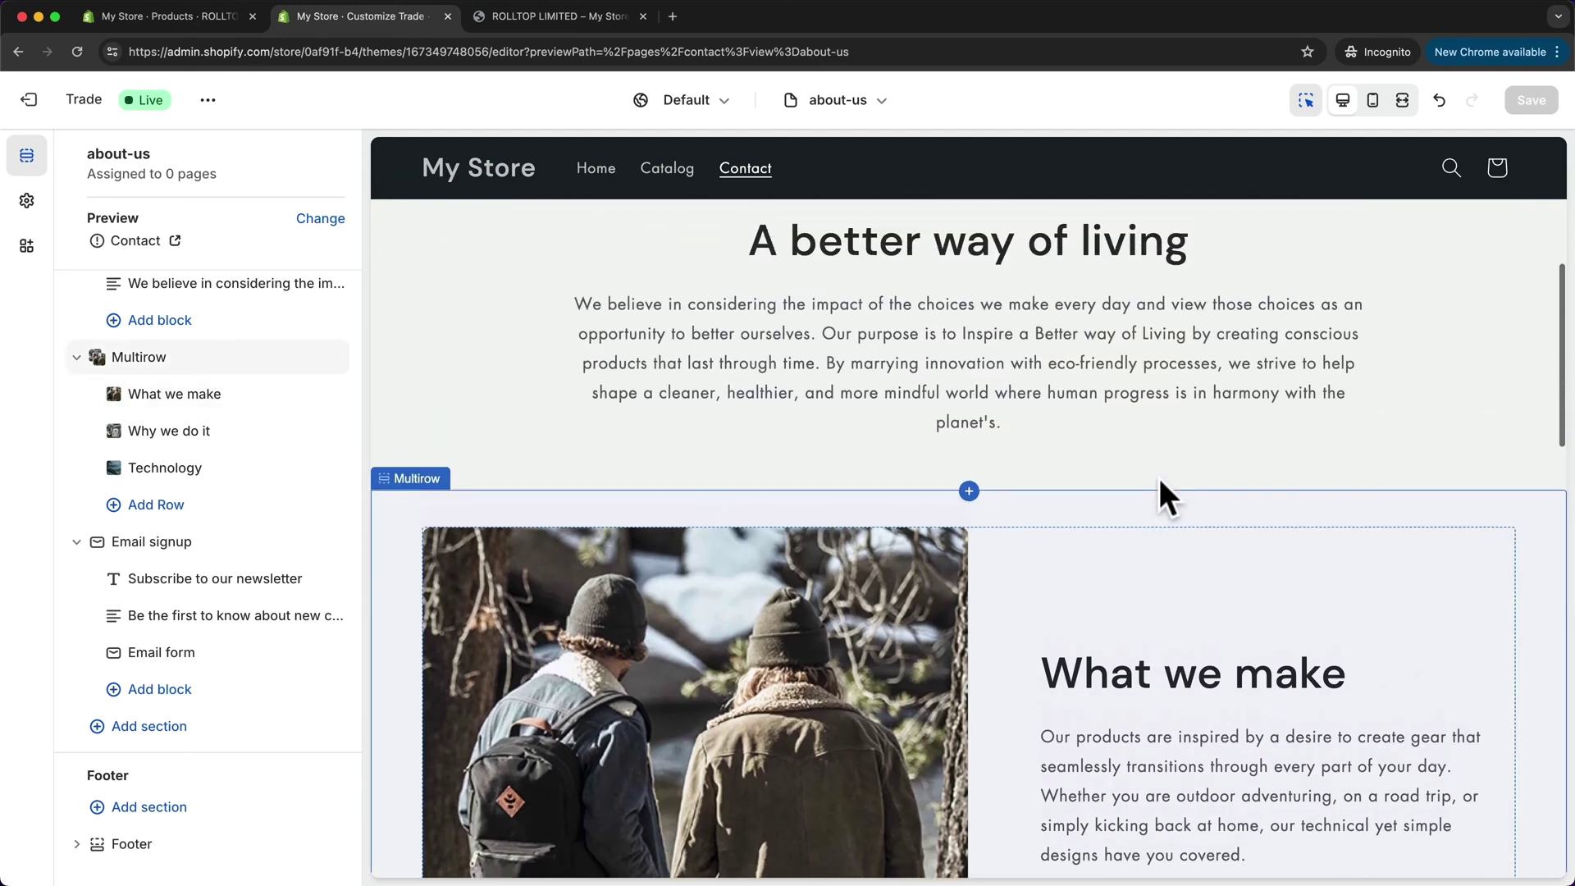
scroll(1159, 478, up, 2)
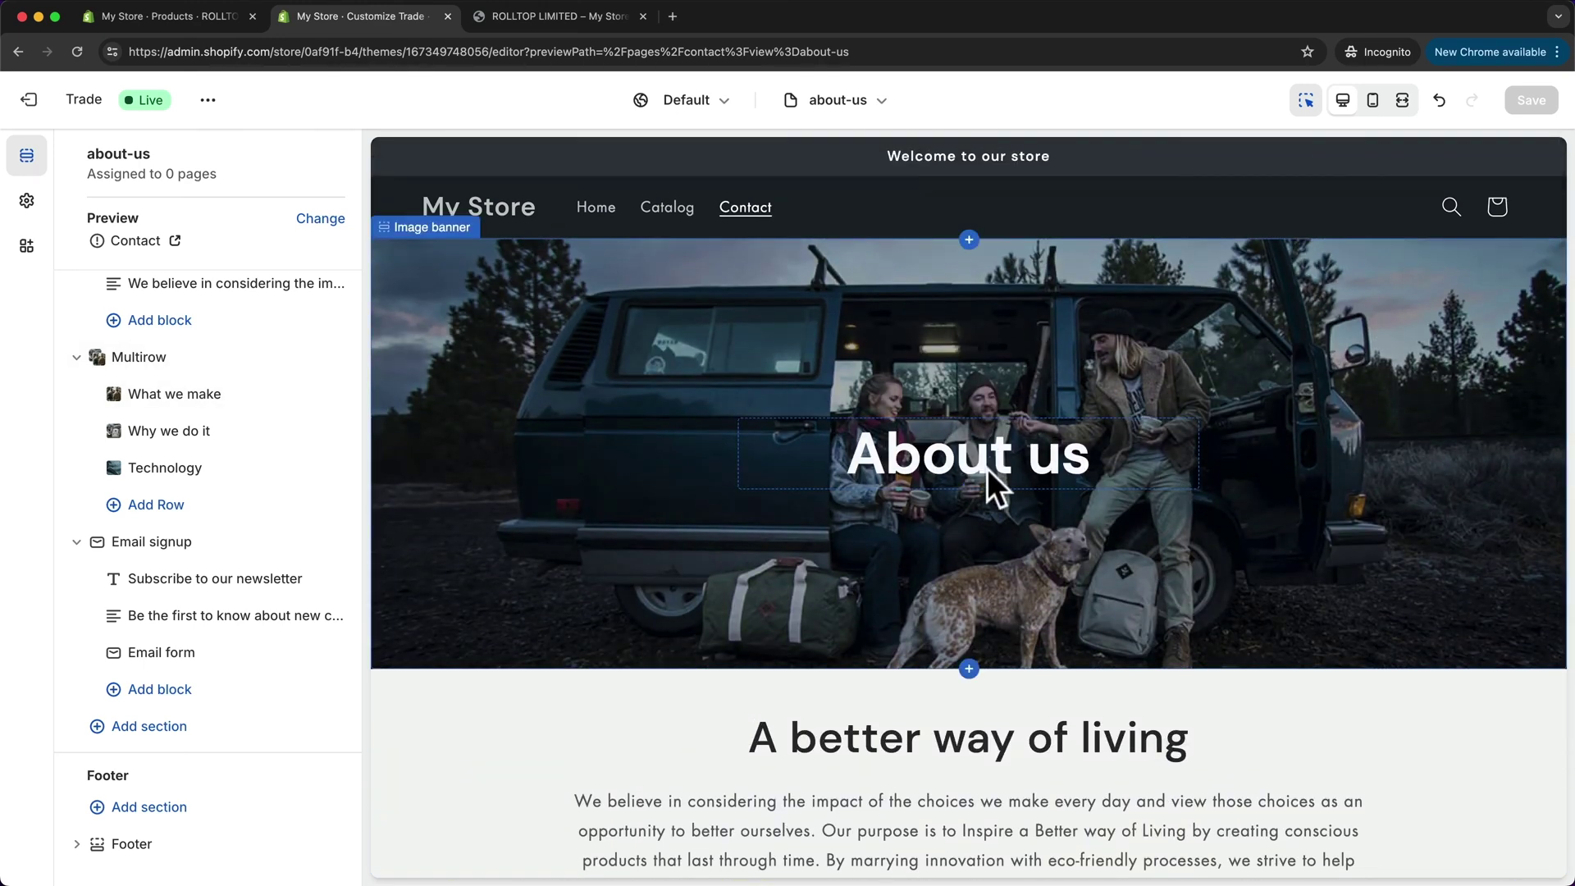
scroll(942, 484, down, 1)
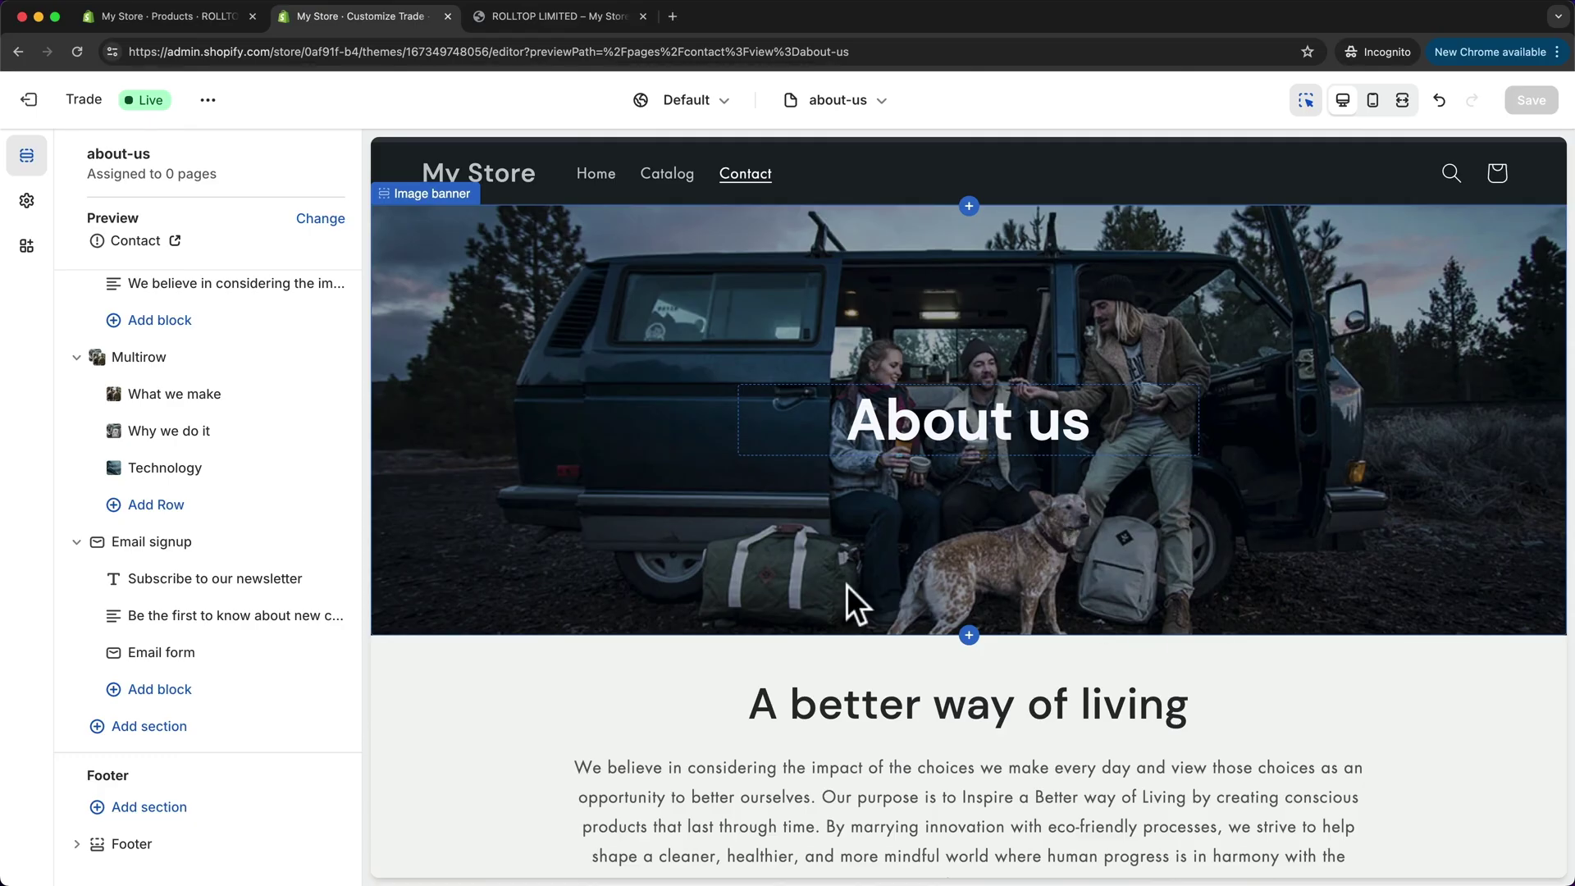
scroll(899, 491, down, 2)
scroll(927, 502, up, 4)
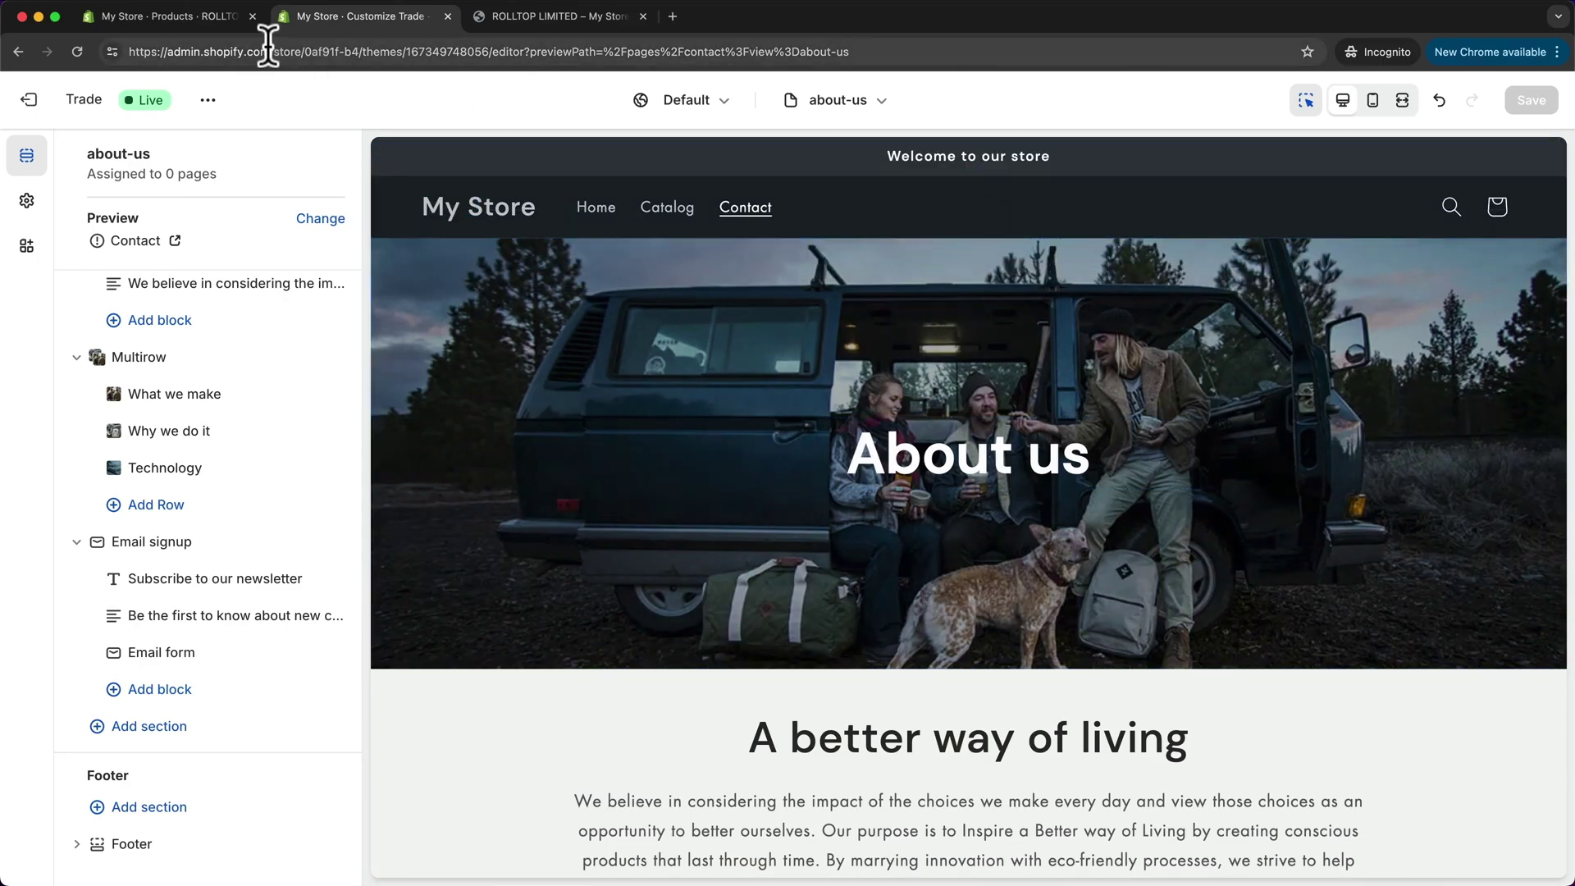
Step: Back in the store admin, start a new page under Online Store > Pages
click(186, 17)
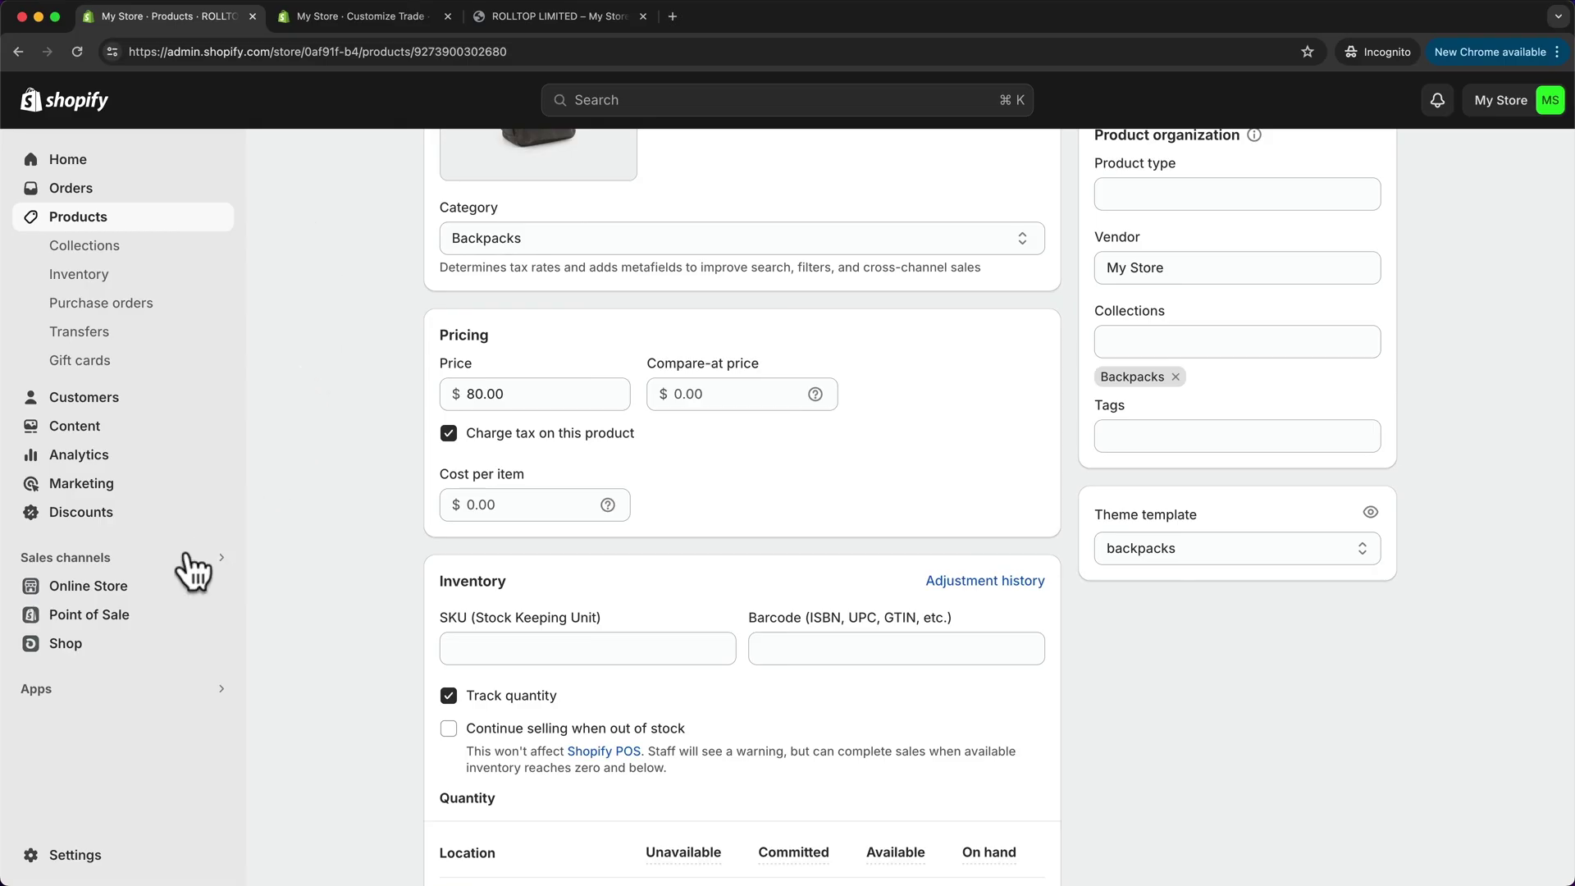
click(115, 587)
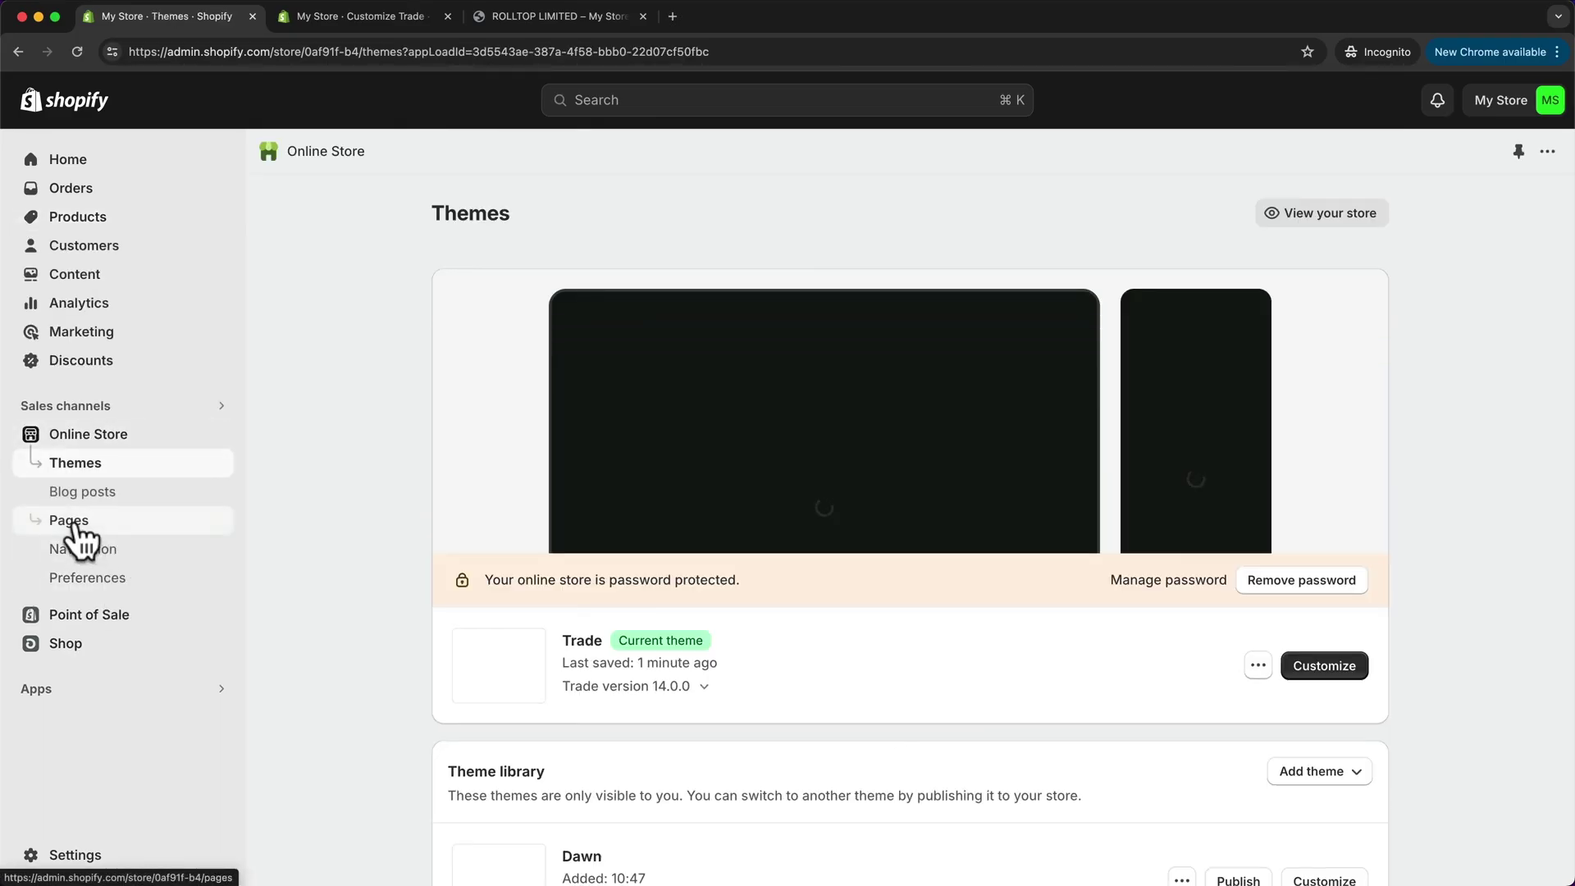
click(73, 525)
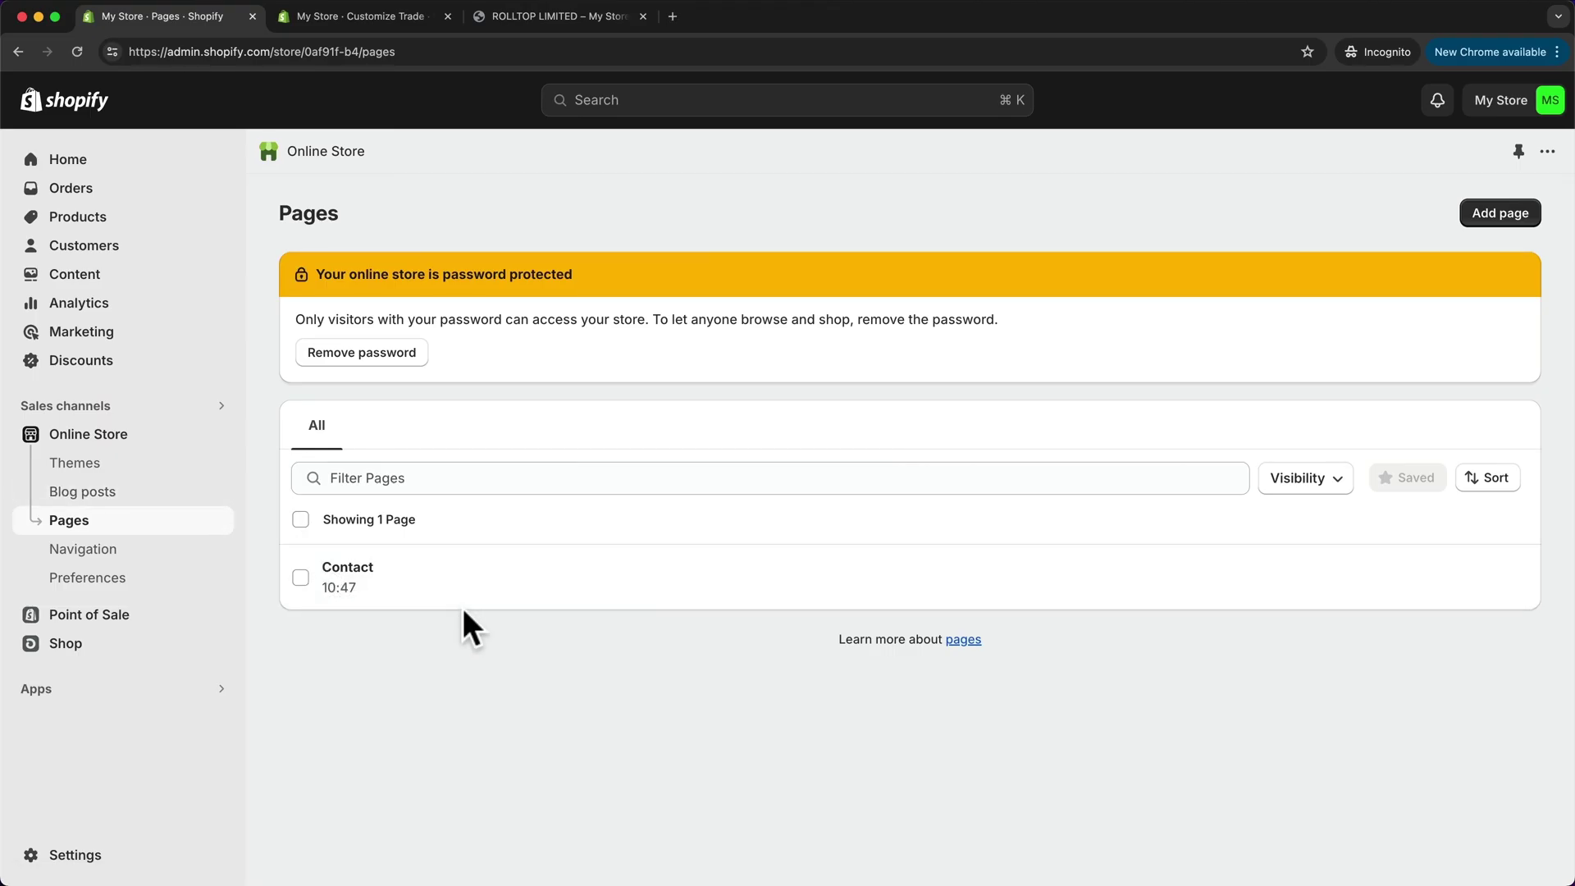
click(1507, 215)
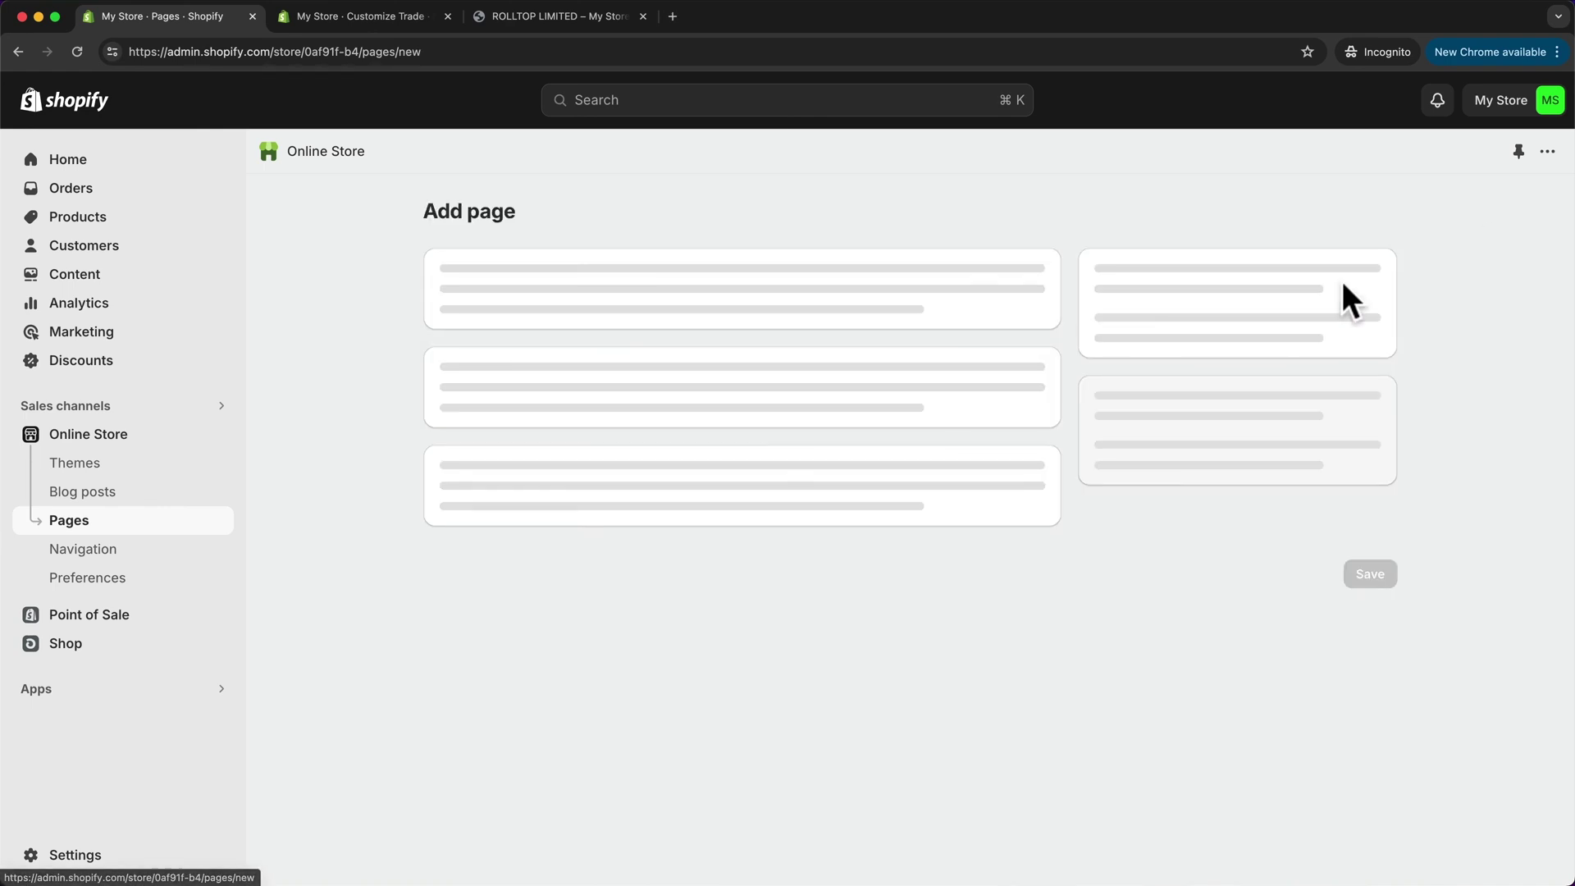
Step: Title the page 'About', assign the about-us theme template, and save it
click(635, 308)
text(Ab)
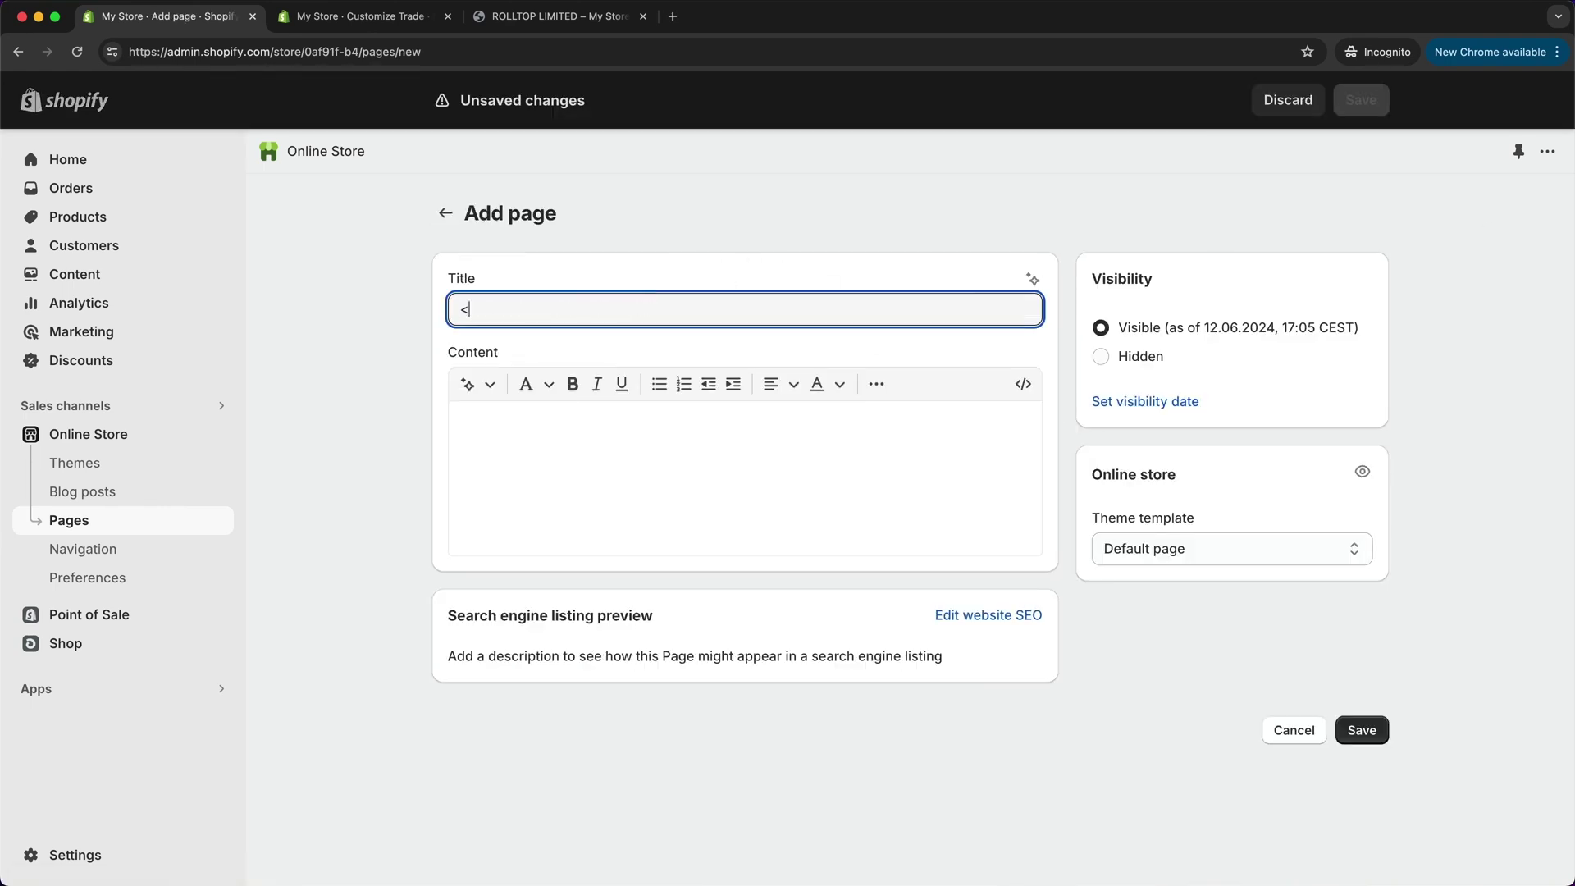
key(BackSpace)
key(BackSpace)
text(About)
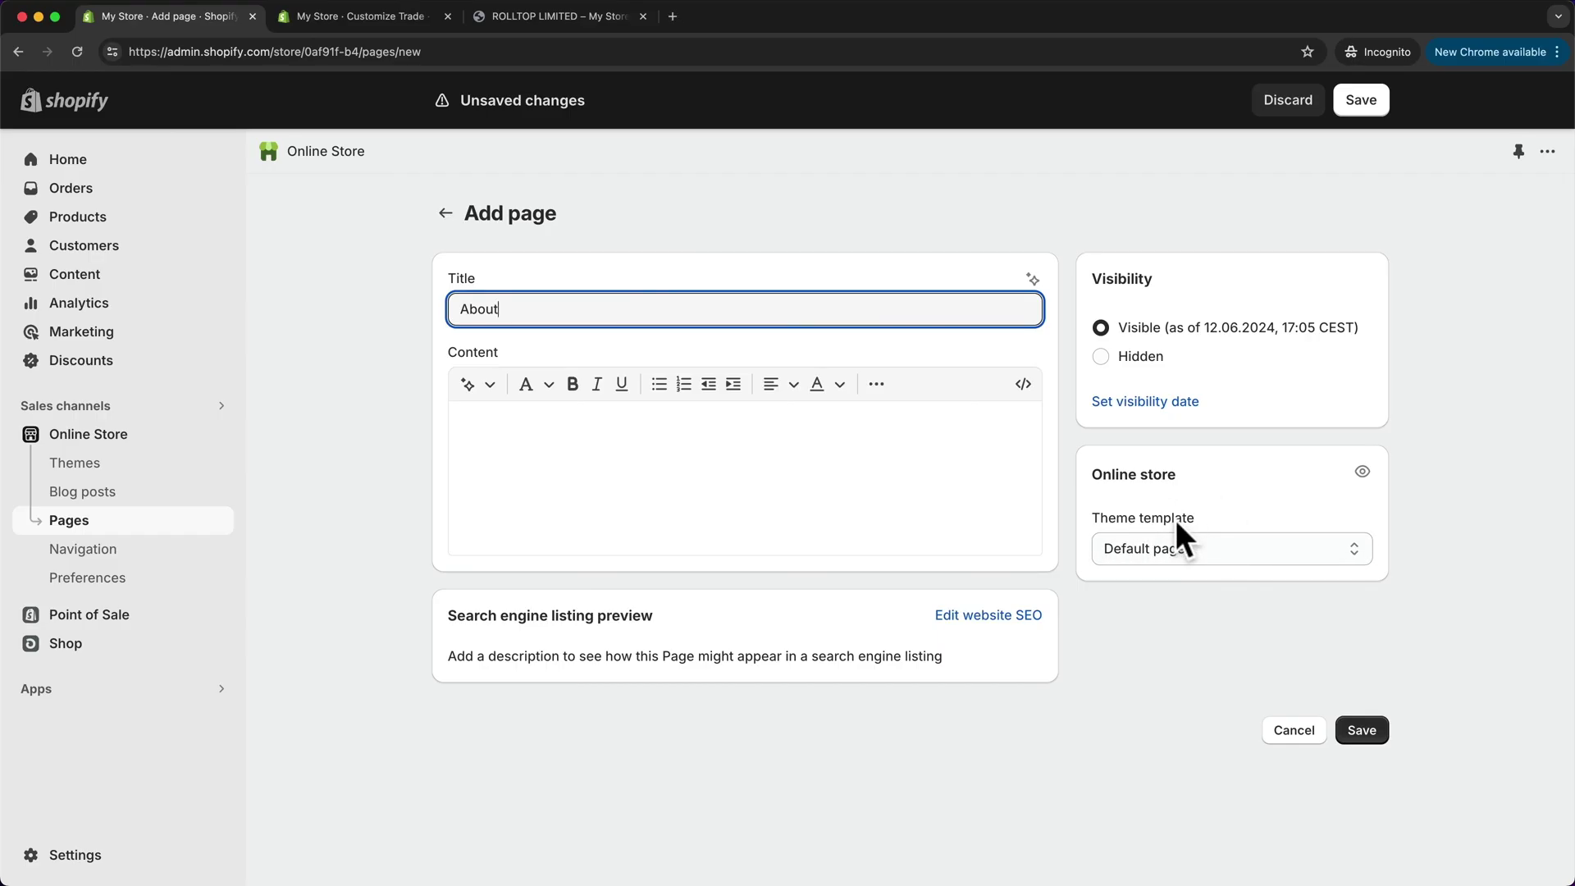
click(1155, 551)
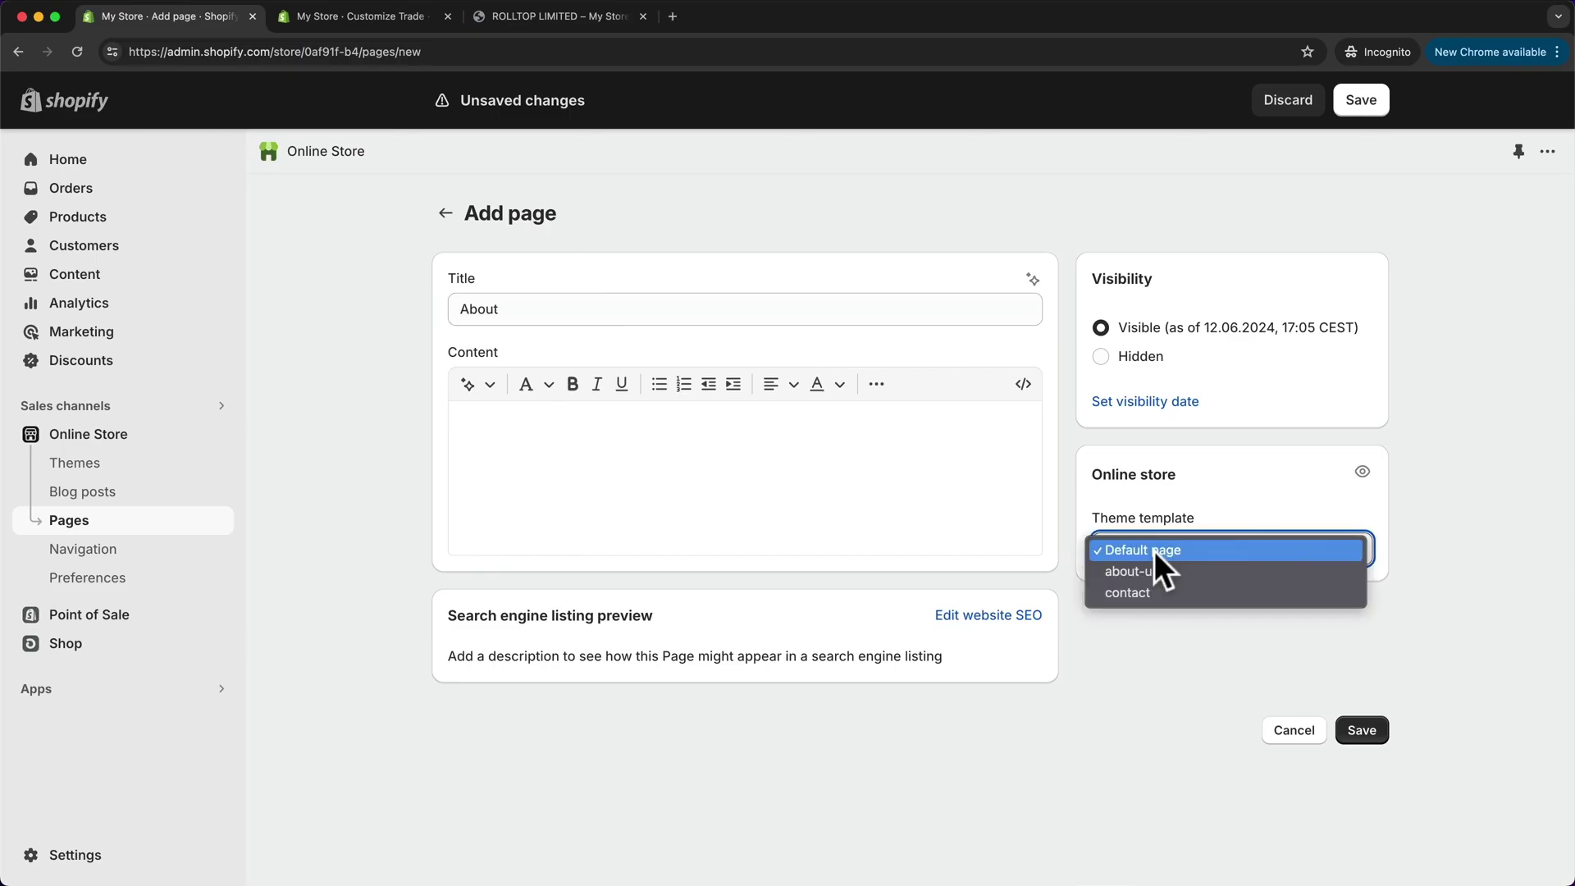
click(1149, 570)
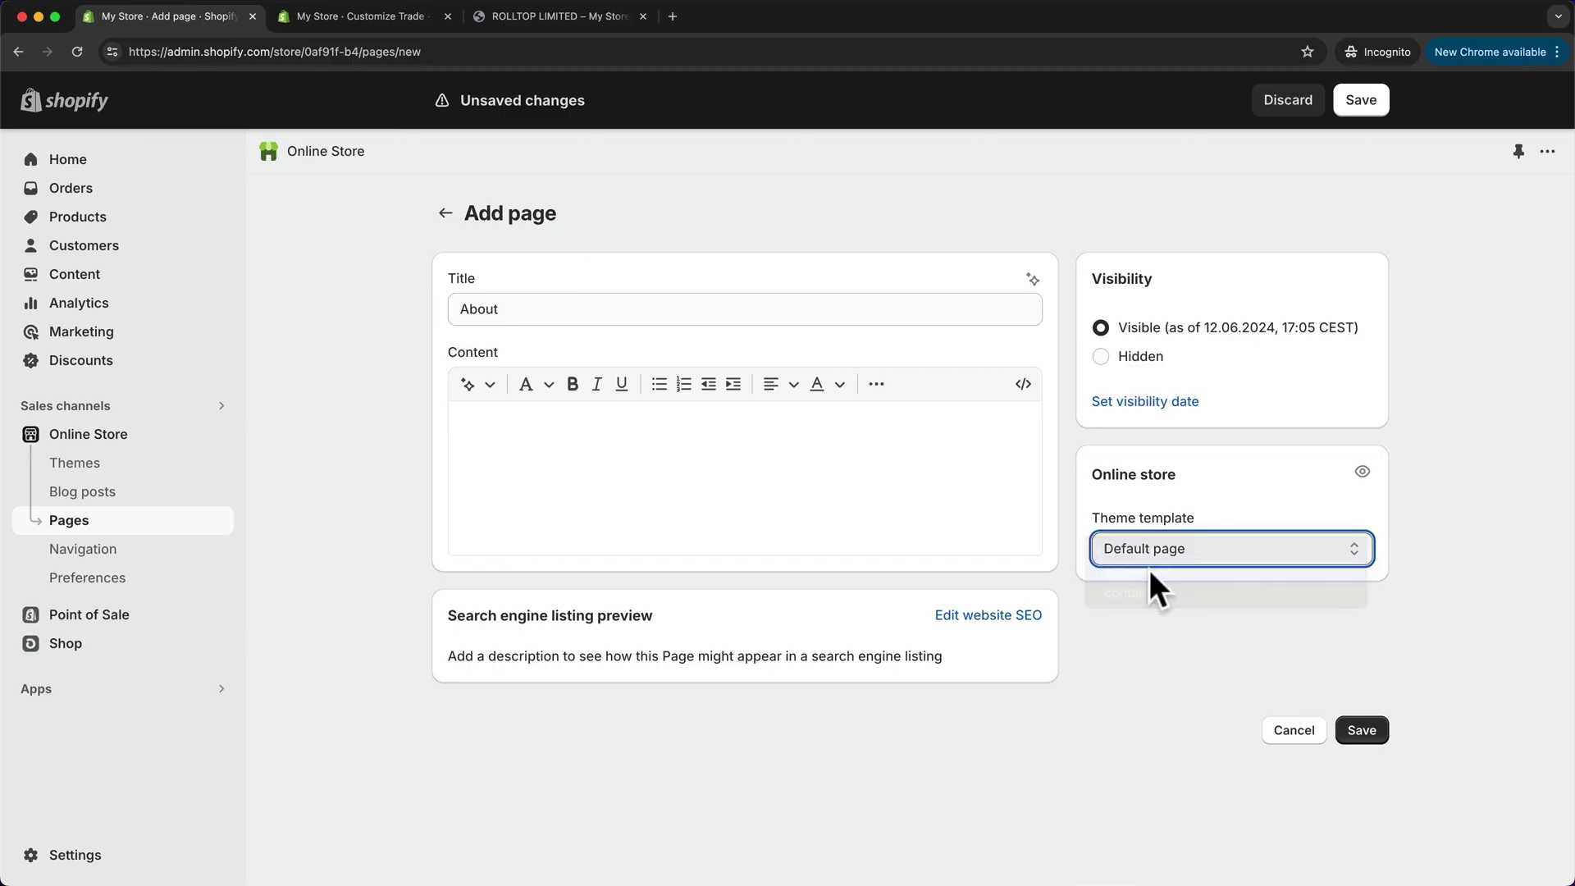
click(1362, 732)
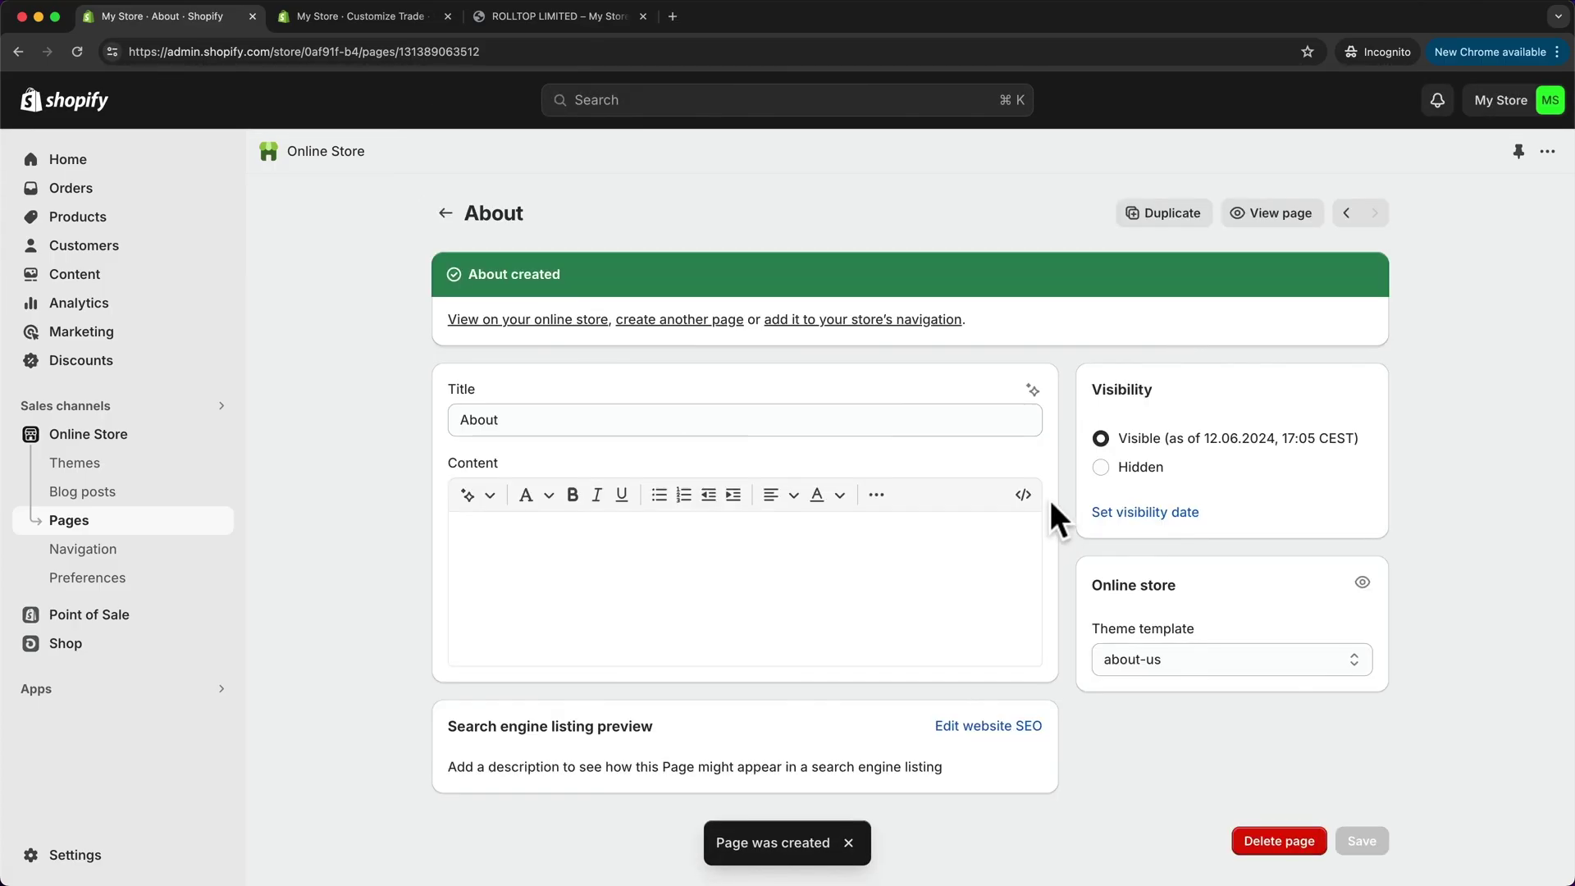
Step: View the About page on the live storefront and scroll through its sections
click(529, 321)
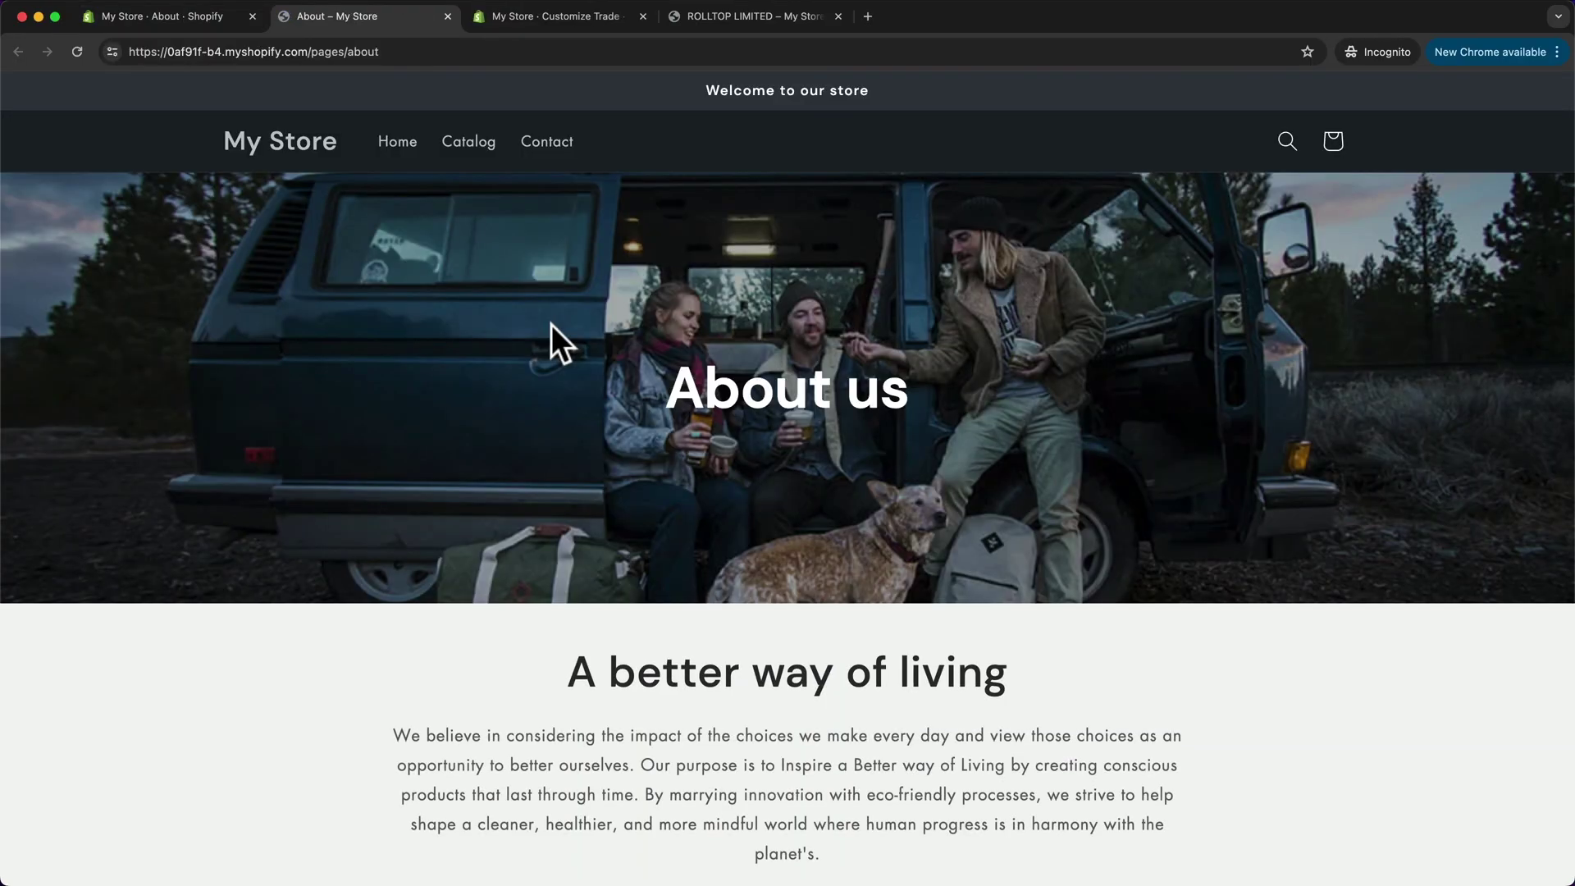
scroll(588, 322, down, 3)
scroll(589, 323, down, 10)
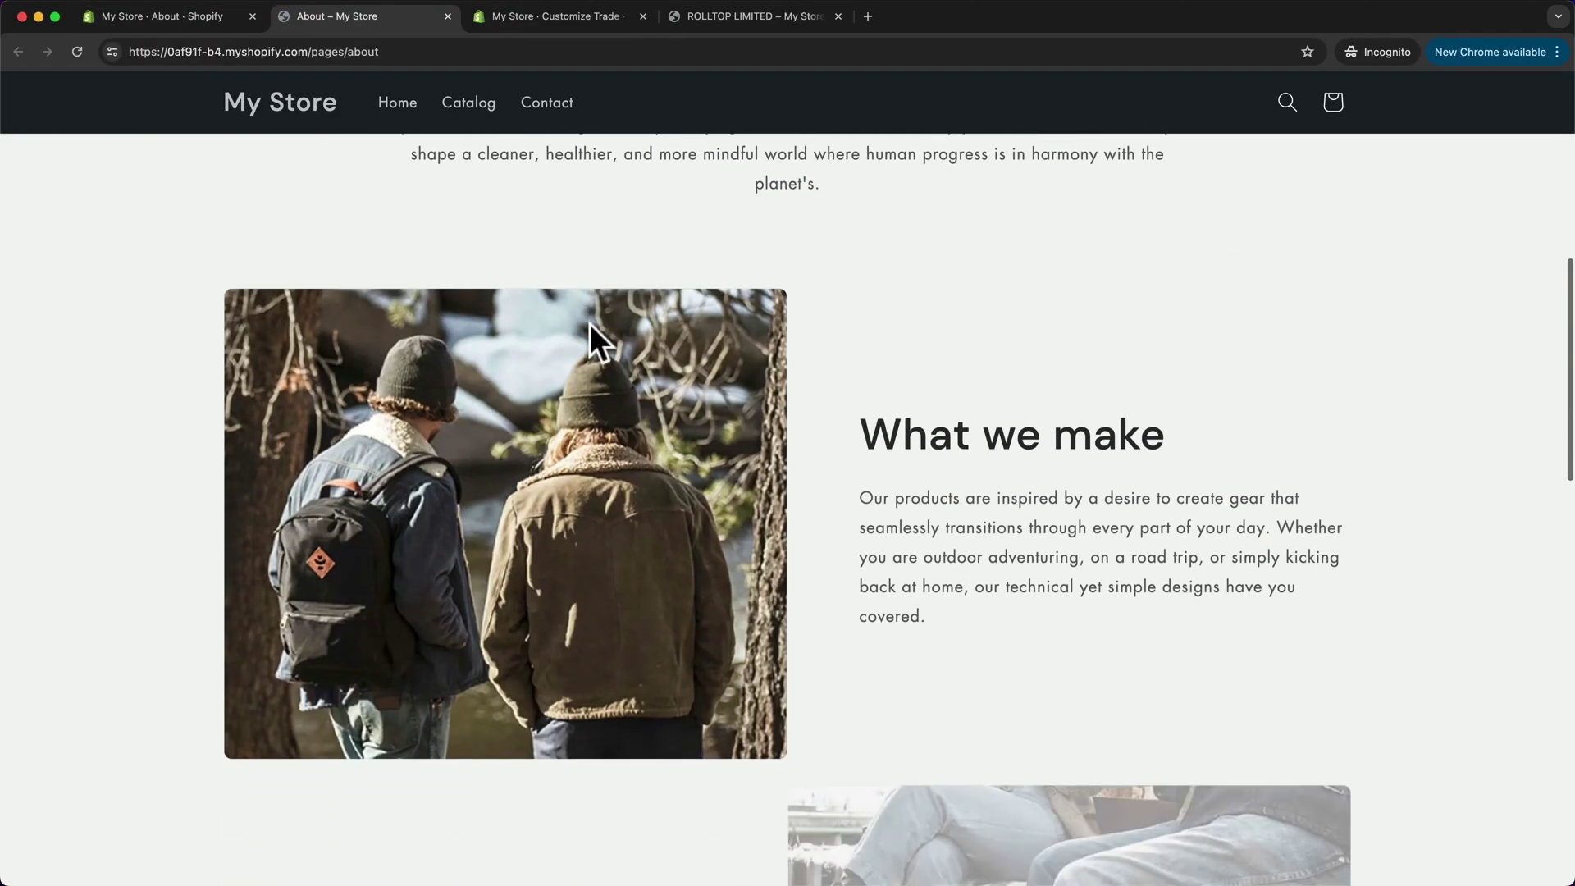